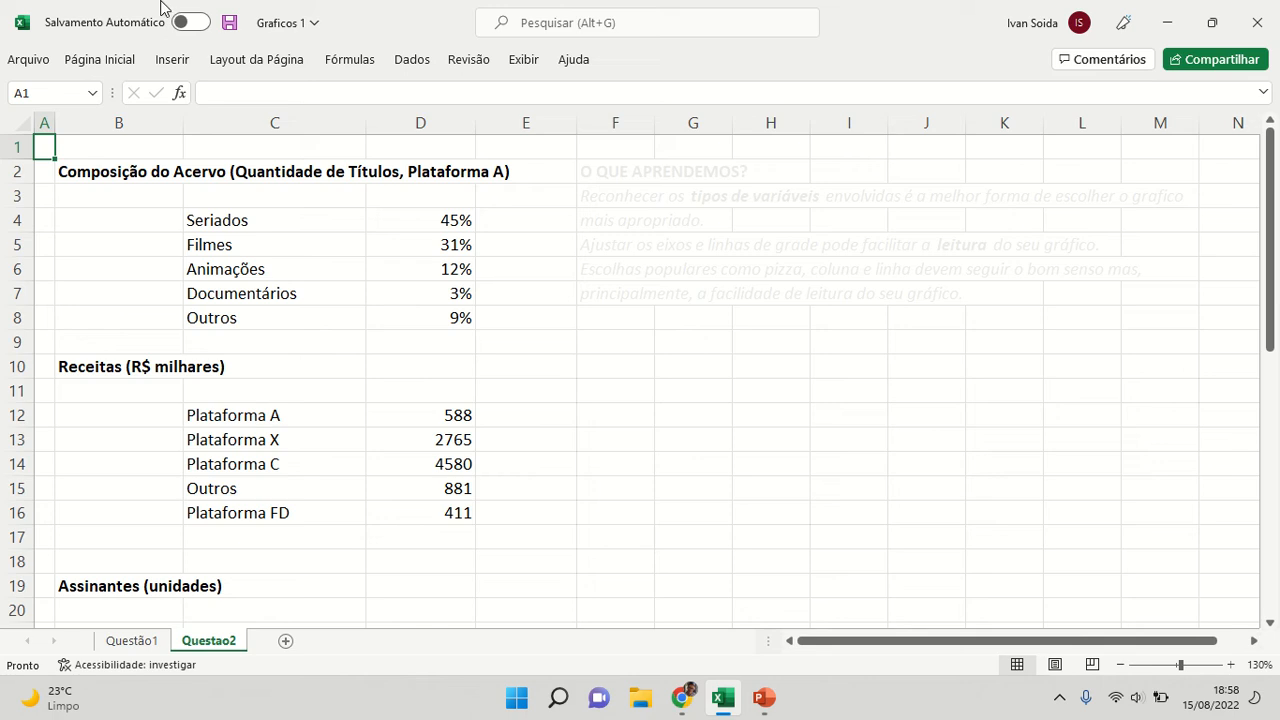
{"action": "left_click", "coordinate": [172, 60]}
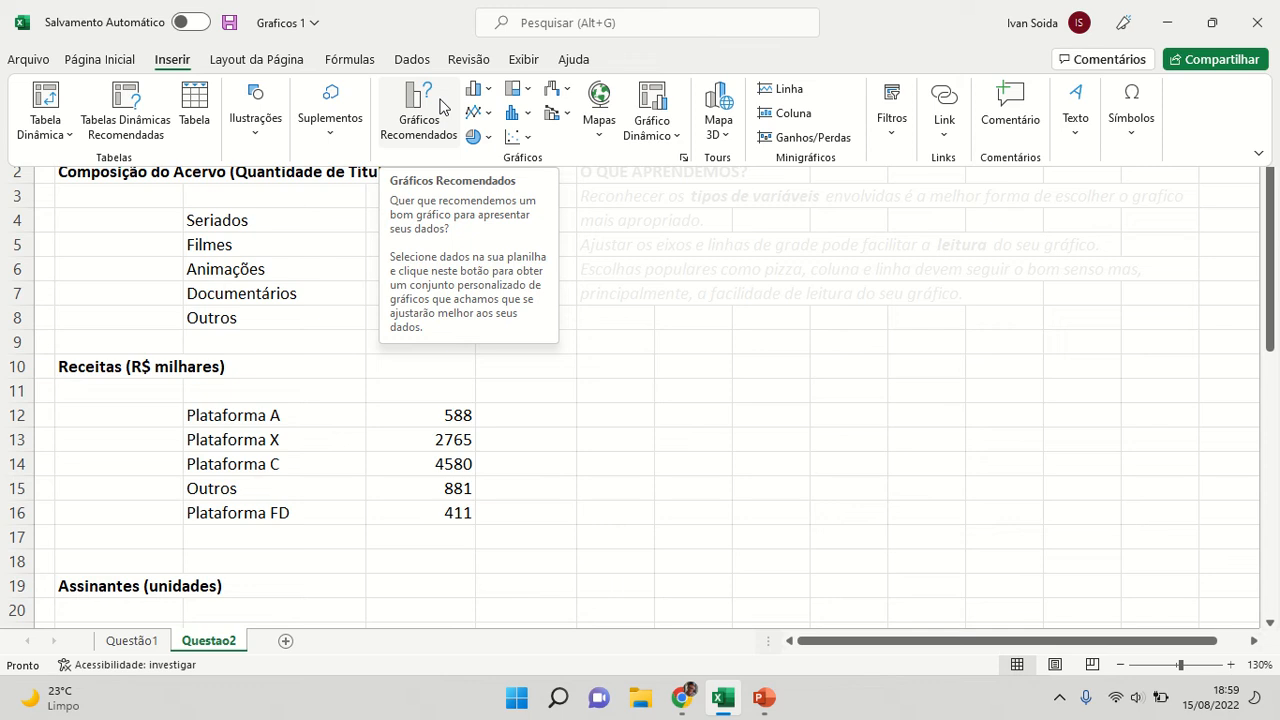
{"action": "left_click", "coordinate": [608, 430]}
{"action": "left_click", "coordinate": [612, 424]}
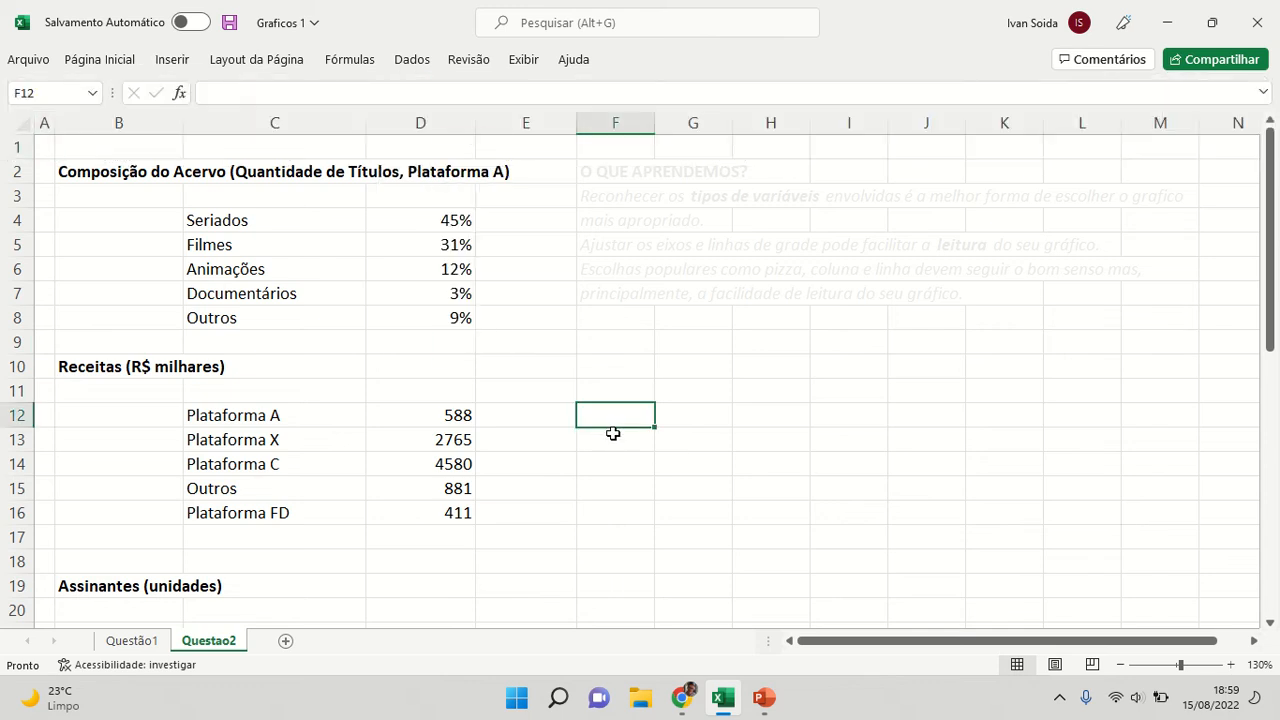
{"action": "left_click", "coordinate": [172, 60]}
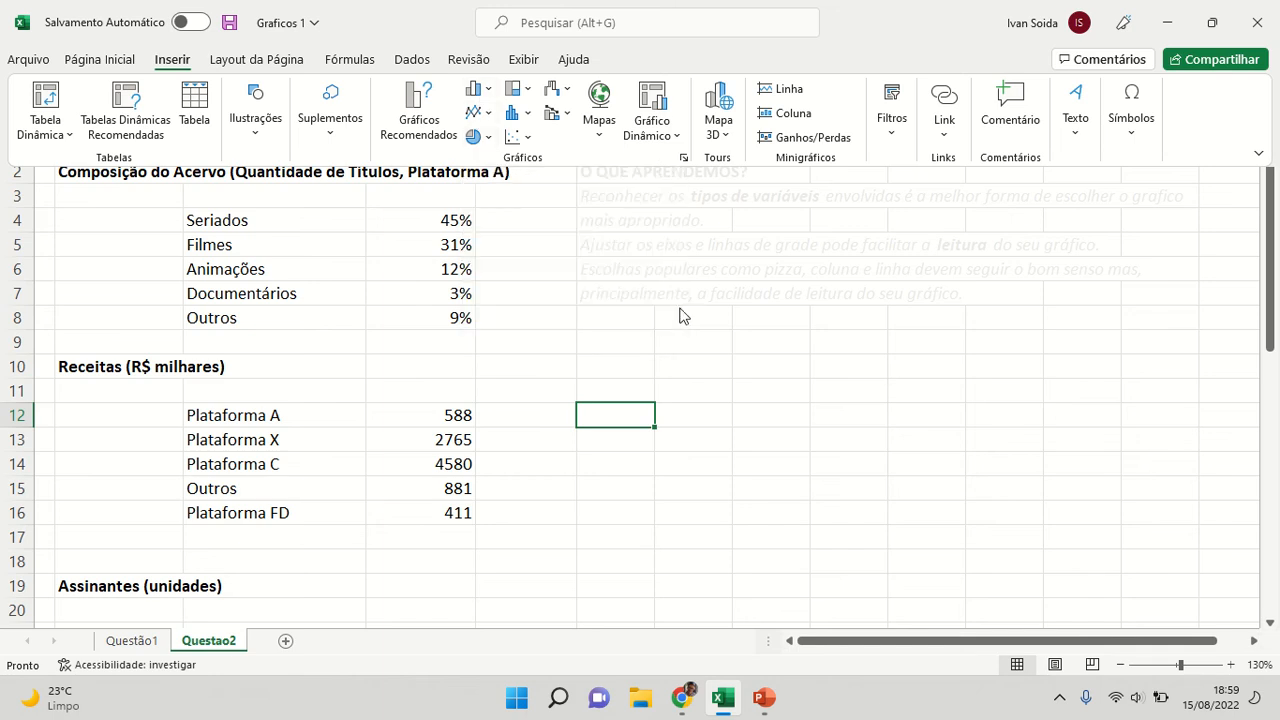
{"action": "left_click", "coordinate": [675, 370]}
{"action": "left_click", "coordinate": [695, 407]}
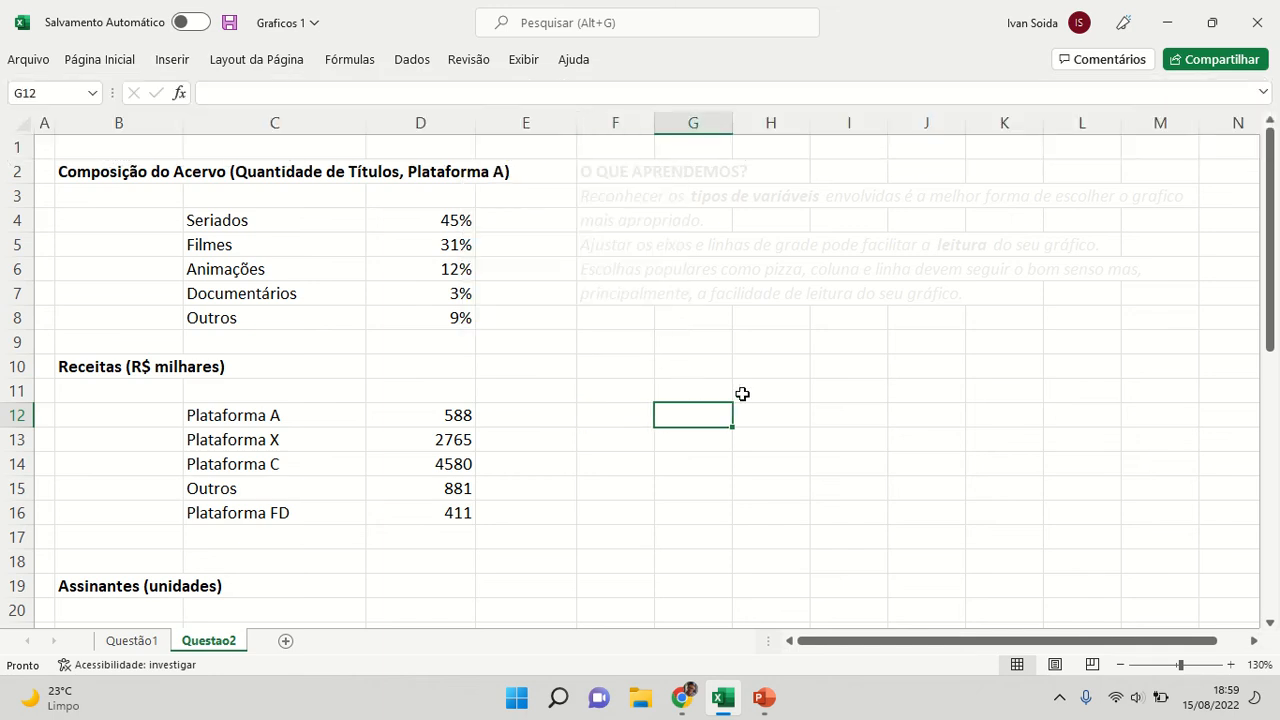
{"action": "left_click", "coordinate": [740, 394]}
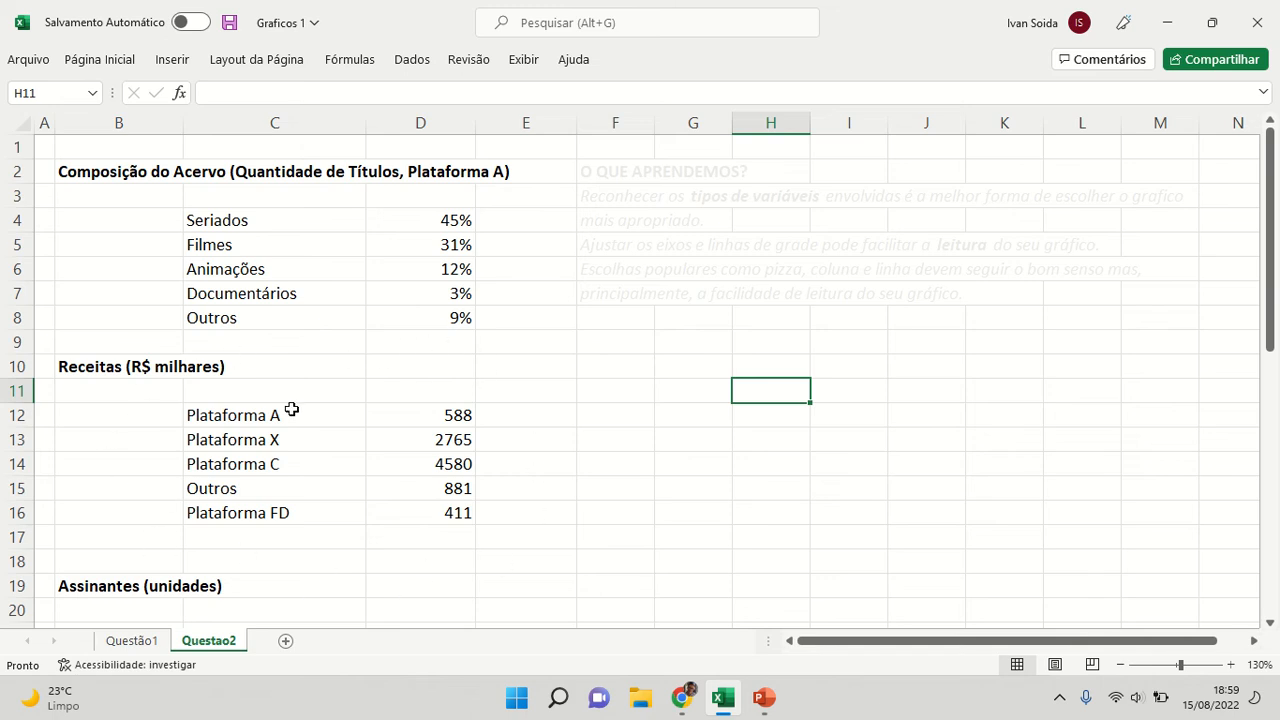
Examine the platform categories listed in C12:C16 under Receitas (R$ milhares).
{"action": "left_click_drag", "start_coordinate": [303, 414], "coordinate": [319, 511]}
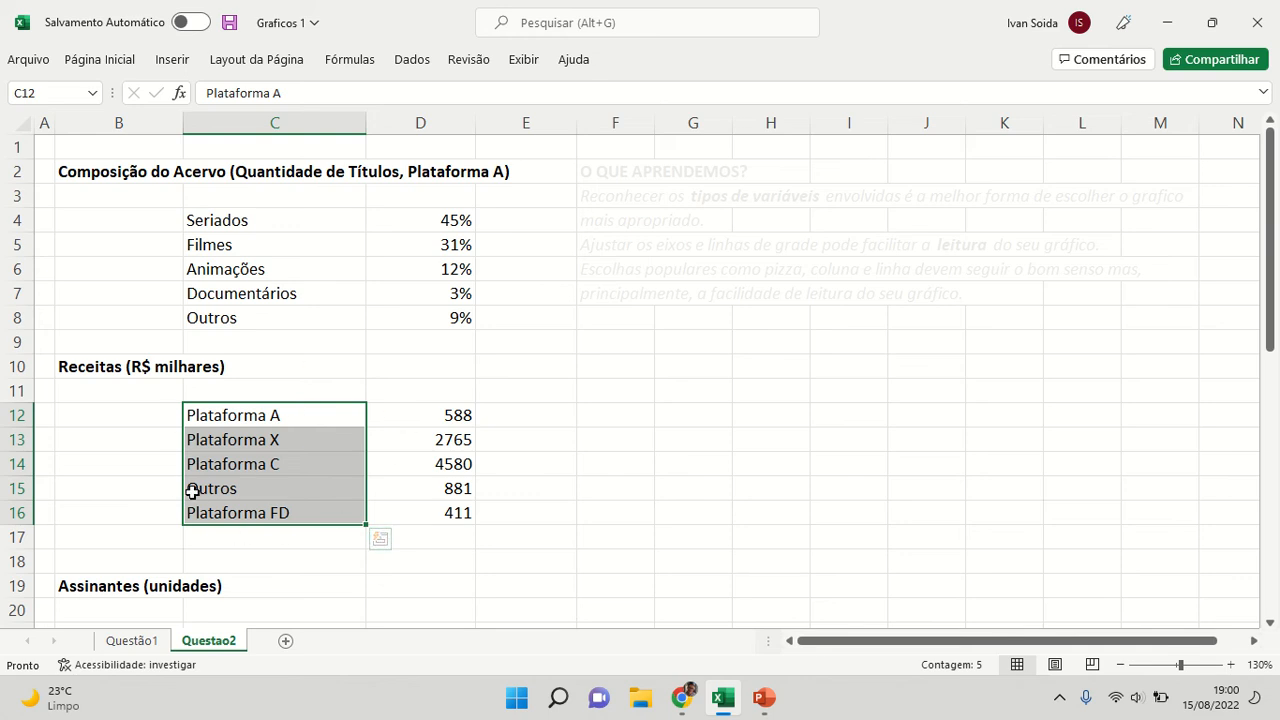
{"action": "left_click", "coordinate": [286, 411]}
{"action": "left_click", "coordinate": [270, 440]}
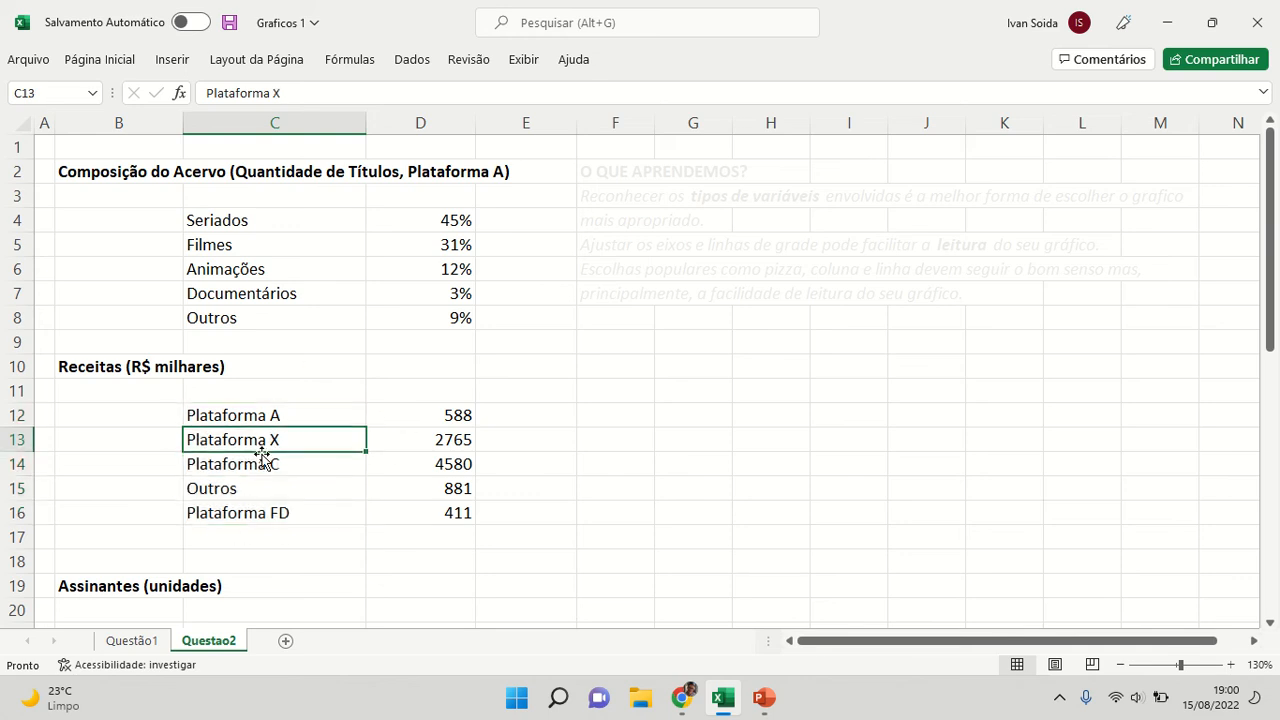
{"action": "key", "text": "Down"}
{"action": "key", "text": "Down"}
{"action": "key", "text": "Down"}
{"action": "key", "text": "Down"}
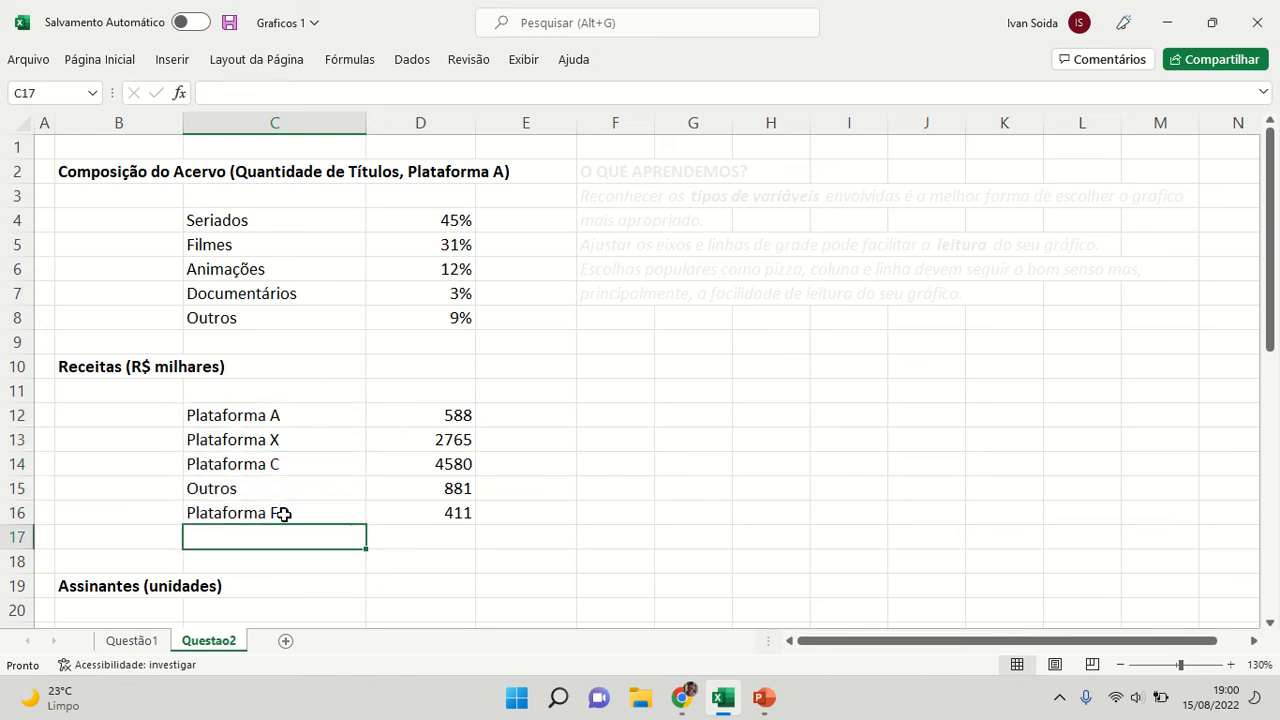
{"action": "left_click", "coordinate": [284, 513]}
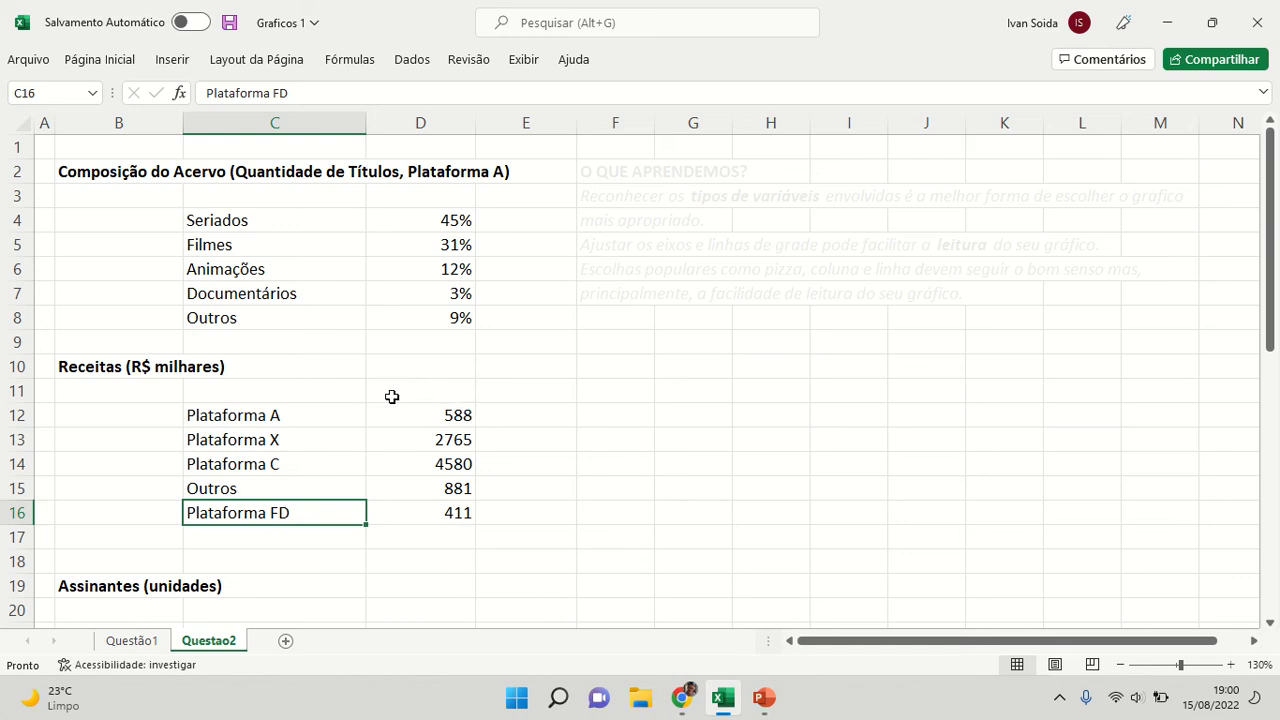
{"action": "left_click", "coordinate": [342, 415]}
{"action": "left_click", "coordinate": [335, 466]}
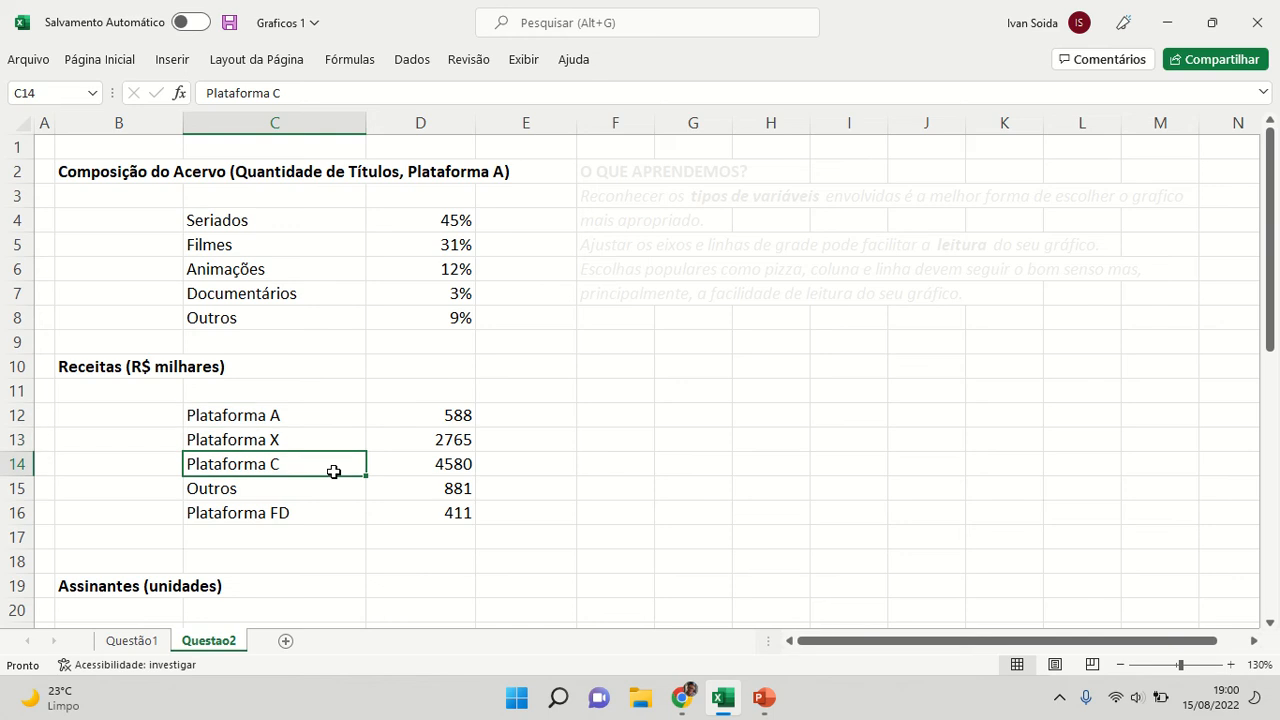
{"action": "left_click_drag", "start_coordinate": [313, 425], "coordinate": [300, 503]}
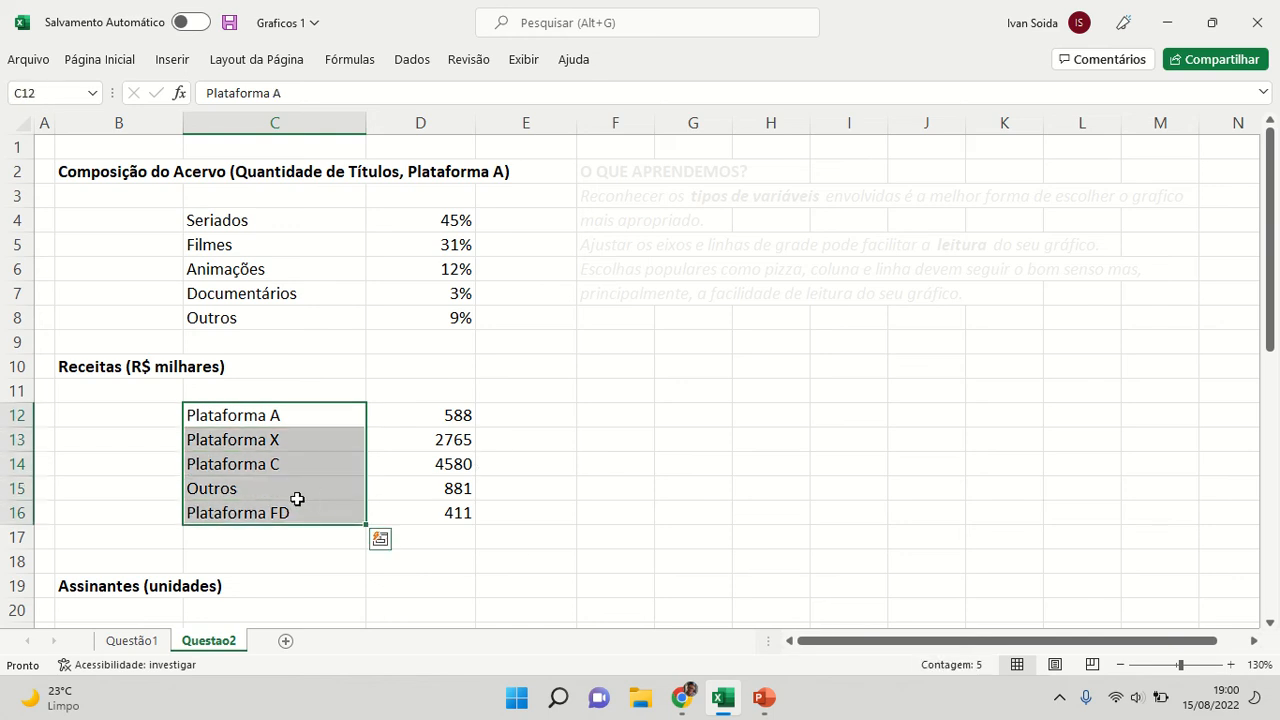
Compare the categorical names in C12:C16 with the numeric revenue values in D12:D16.
{"action": "left_click_drag", "start_coordinate": [400, 414], "coordinate": [414, 509]}
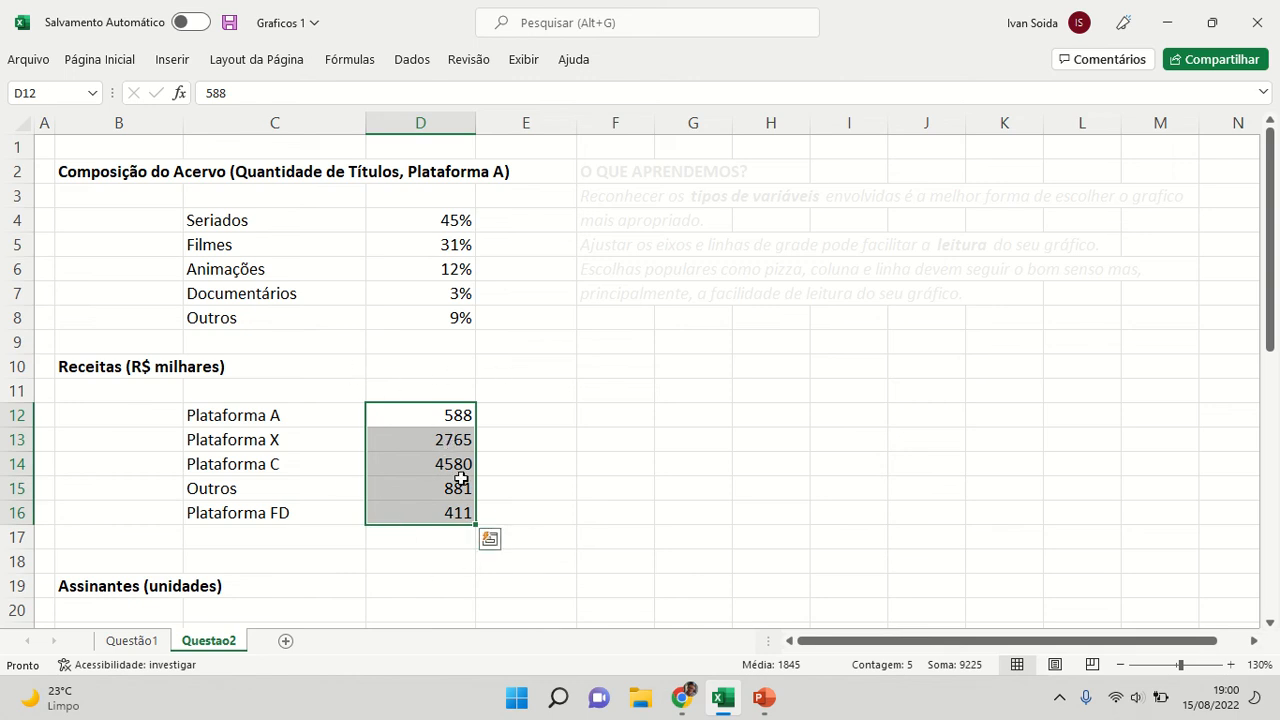
{"action": "left_click_drag", "start_coordinate": [304, 415], "coordinate": [306, 517]}
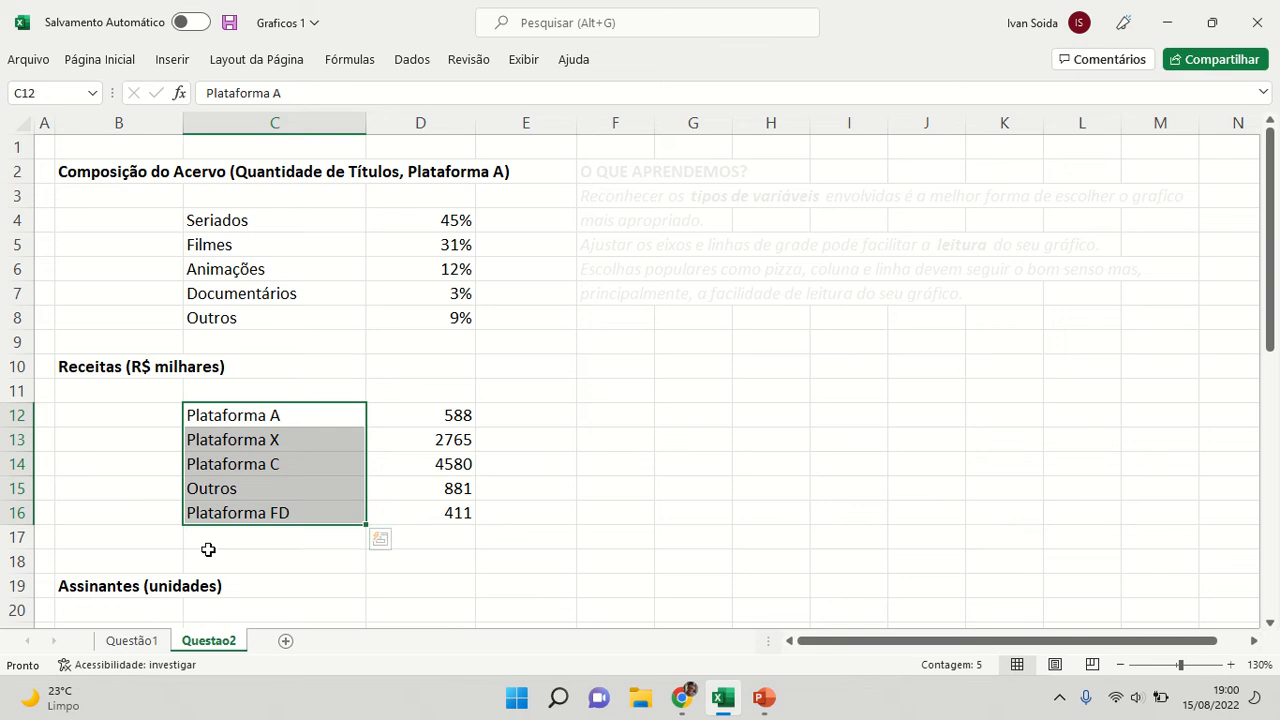
{"action": "left_click_drag", "start_coordinate": [404, 416], "coordinate": [410, 512]}
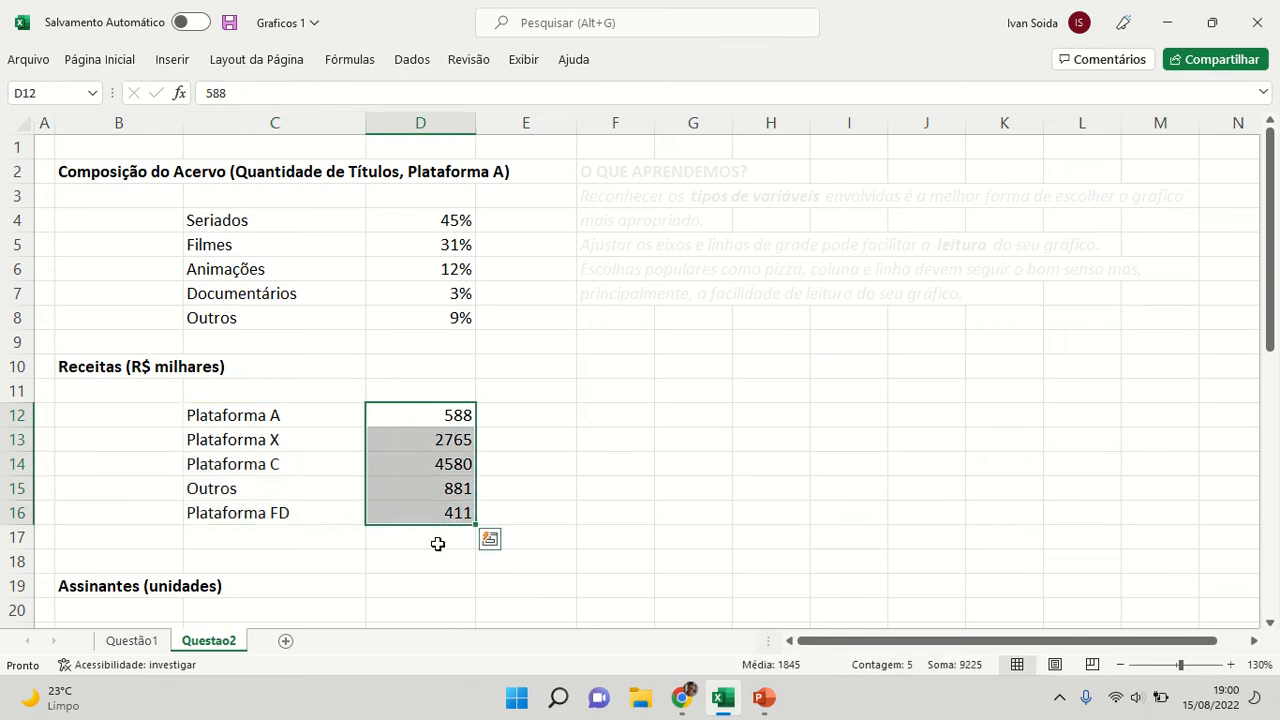
{"action": "left_click", "coordinate": [703, 369]}
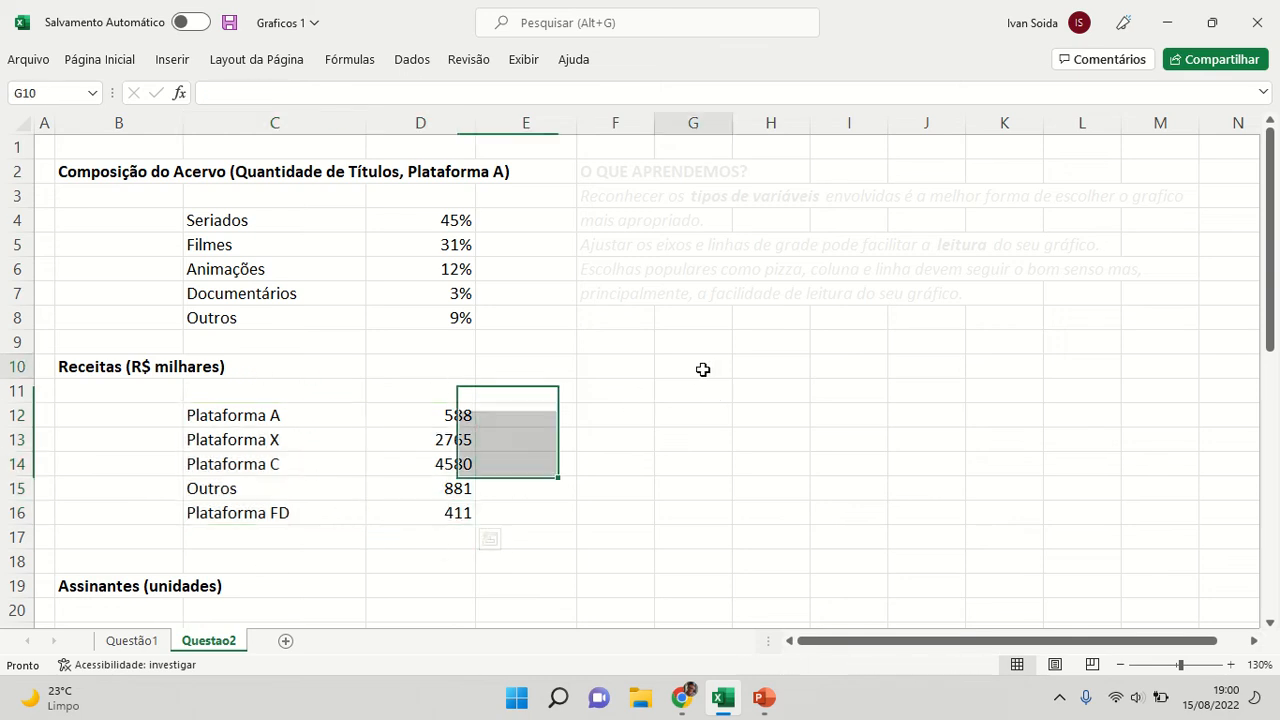
{"action": "left_click_drag", "start_coordinate": [336, 418], "coordinate": [326, 518]}
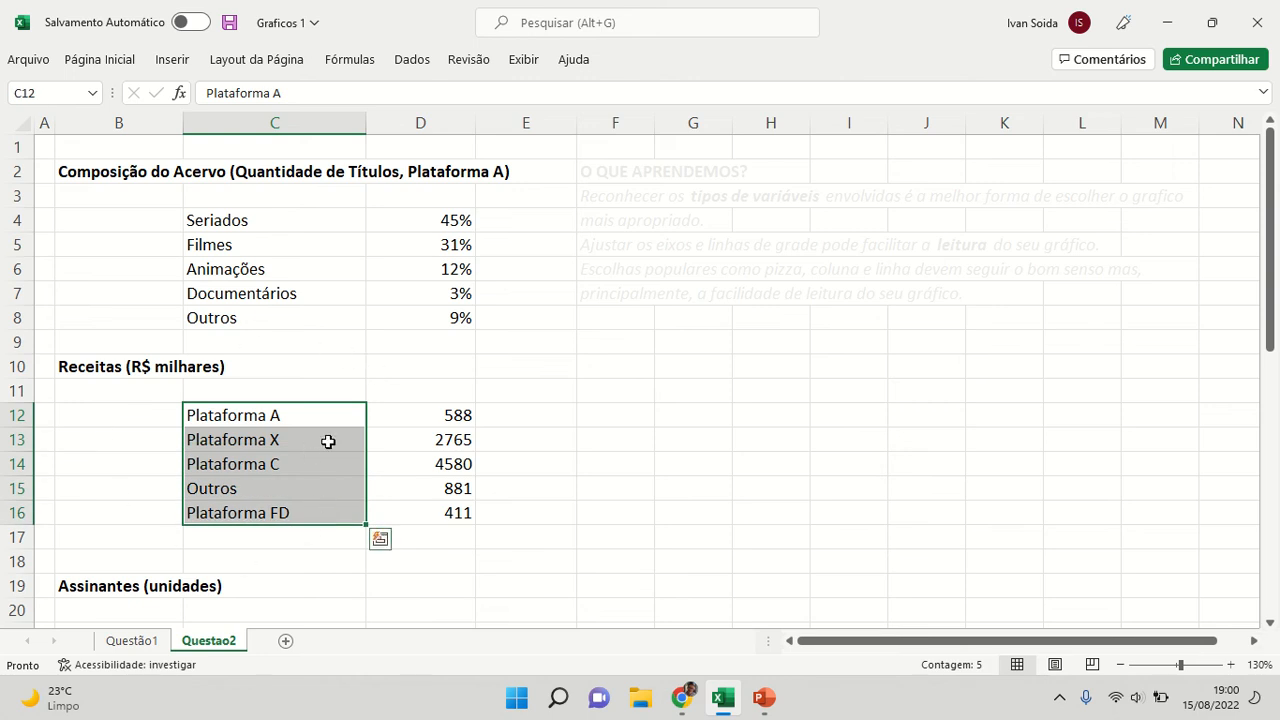
{"action": "left_click_drag", "start_coordinate": [251, 418], "coordinate": [262, 503]}
{"action": "left_click_drag", "start_coordinate": [280, 417], "coordinate": [287, 510]}
{"action": "left_click_drag", "start_coordinate": [449, 409], "coordinate": [443, 519]}
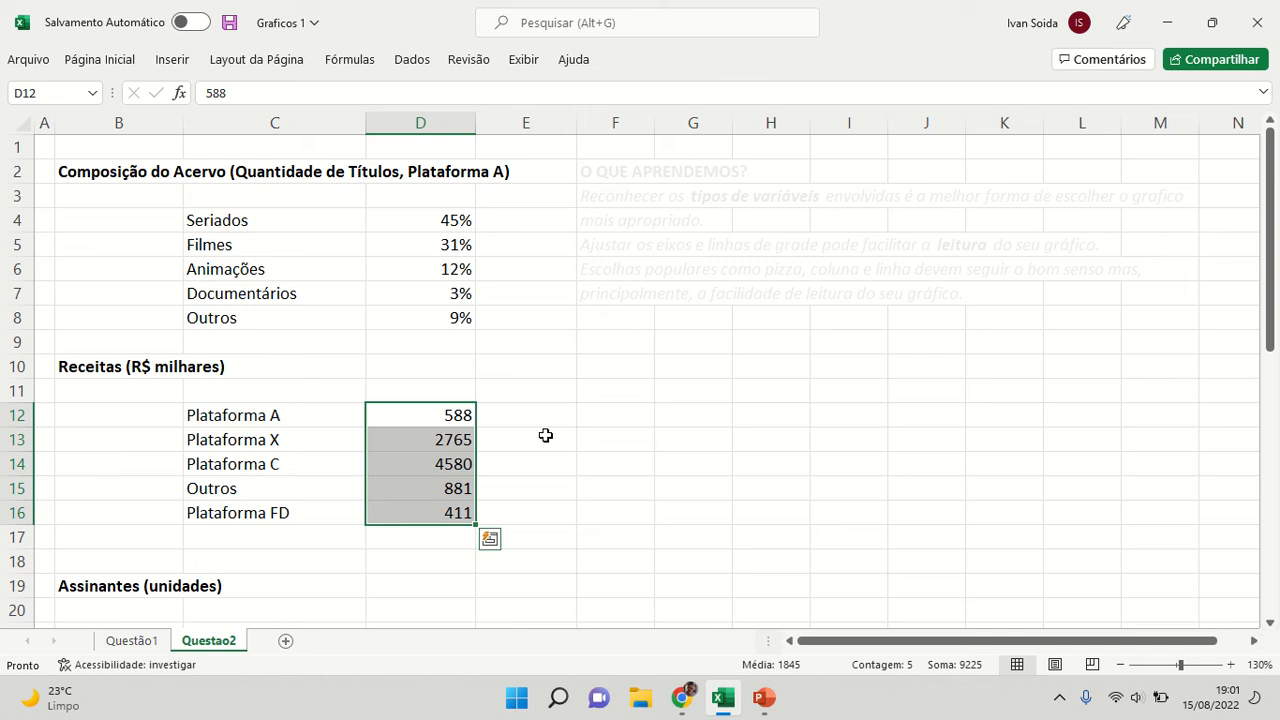
{"action": "left_click_drag", "start_coordinate": [355, 414], "coordinate": [400, 510]}
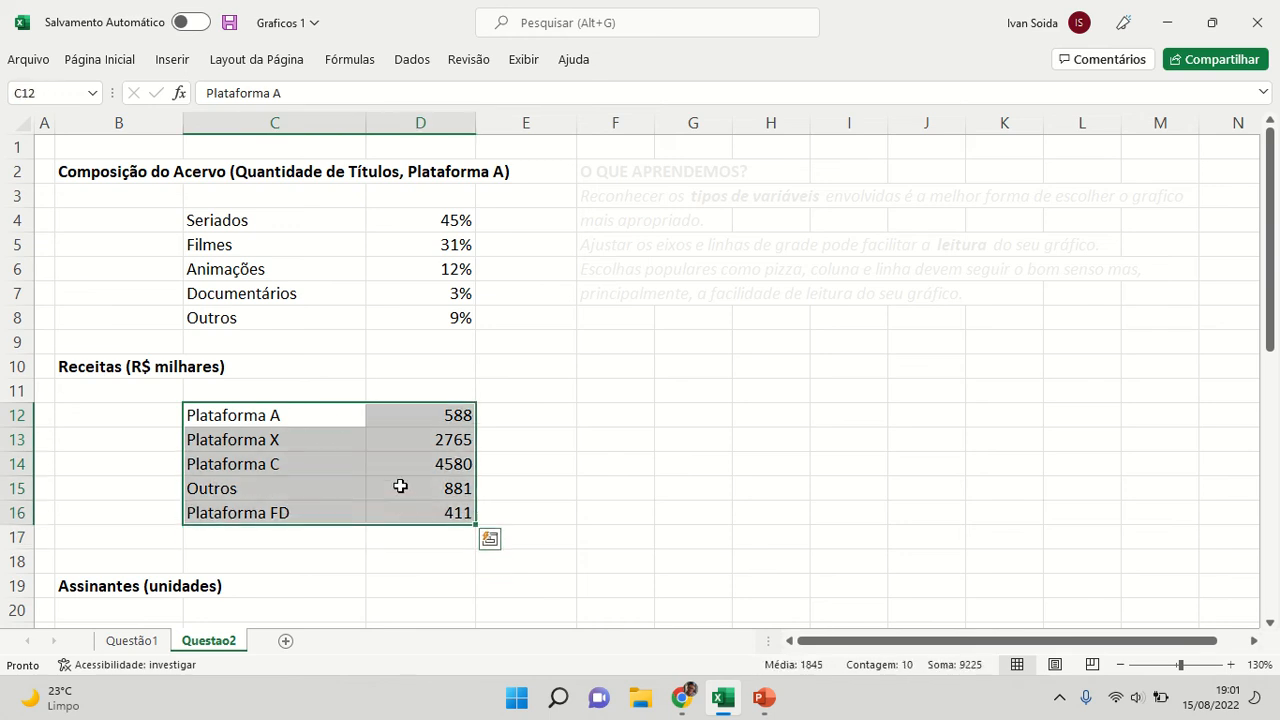
{"action": "left_click", "coordinate": [171, 59]}
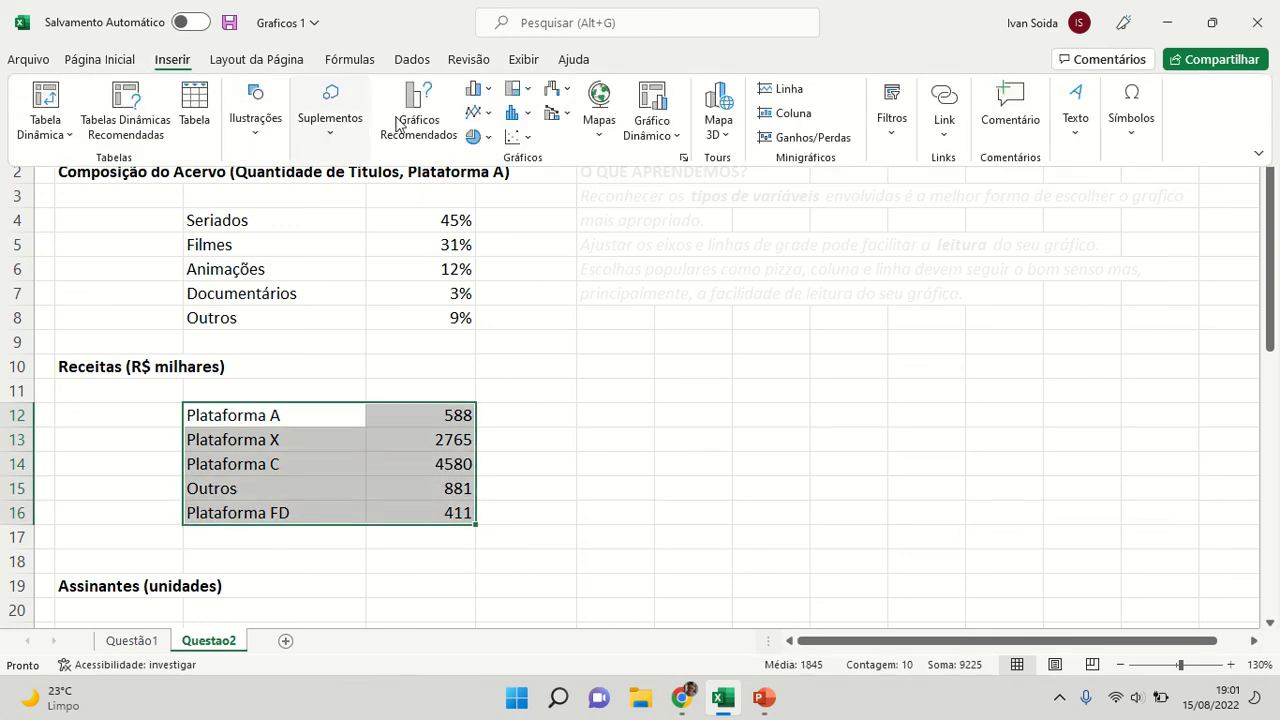
{"action": "left_click", "coordinate": [487, 91]}
{"action": "left_click", "coordinate": [491, 152]}
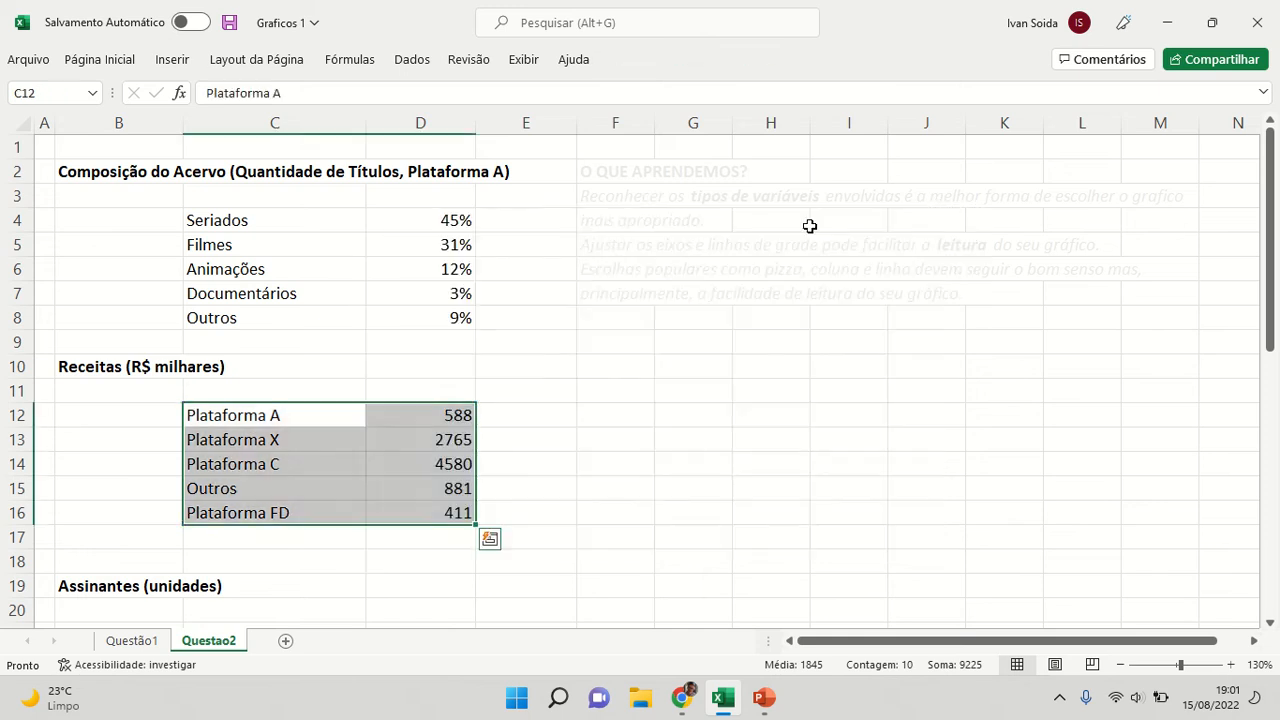
{"action": "key", "text": "Delete"}
{"action": "left_click", "coordinate": [597, 395]}
Sort the Receitas data in C12:D16 with a custom sort by Coluna D cell values, Do Maior para o Menor.
{"action": "left_click_drag", "start_coordinate": [350, 420], "coordinate": [405, 514]}
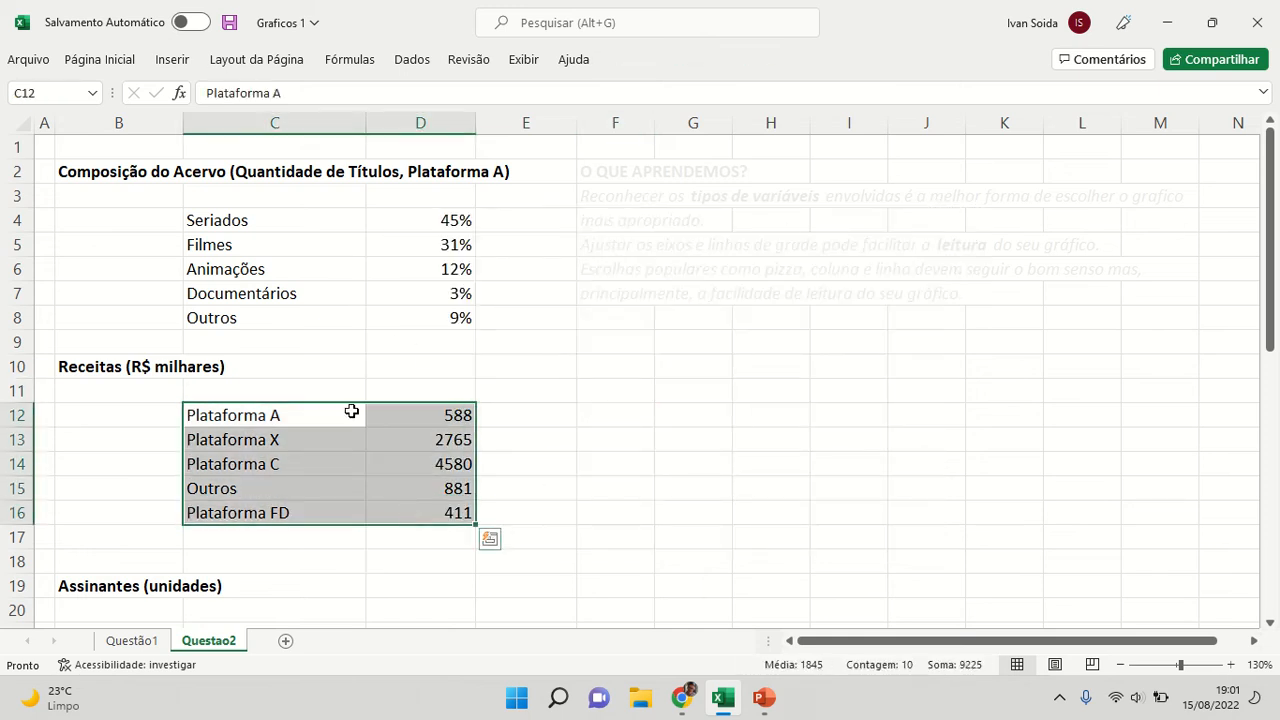
{"action": "right_click", "coordinate": [363, 439]}
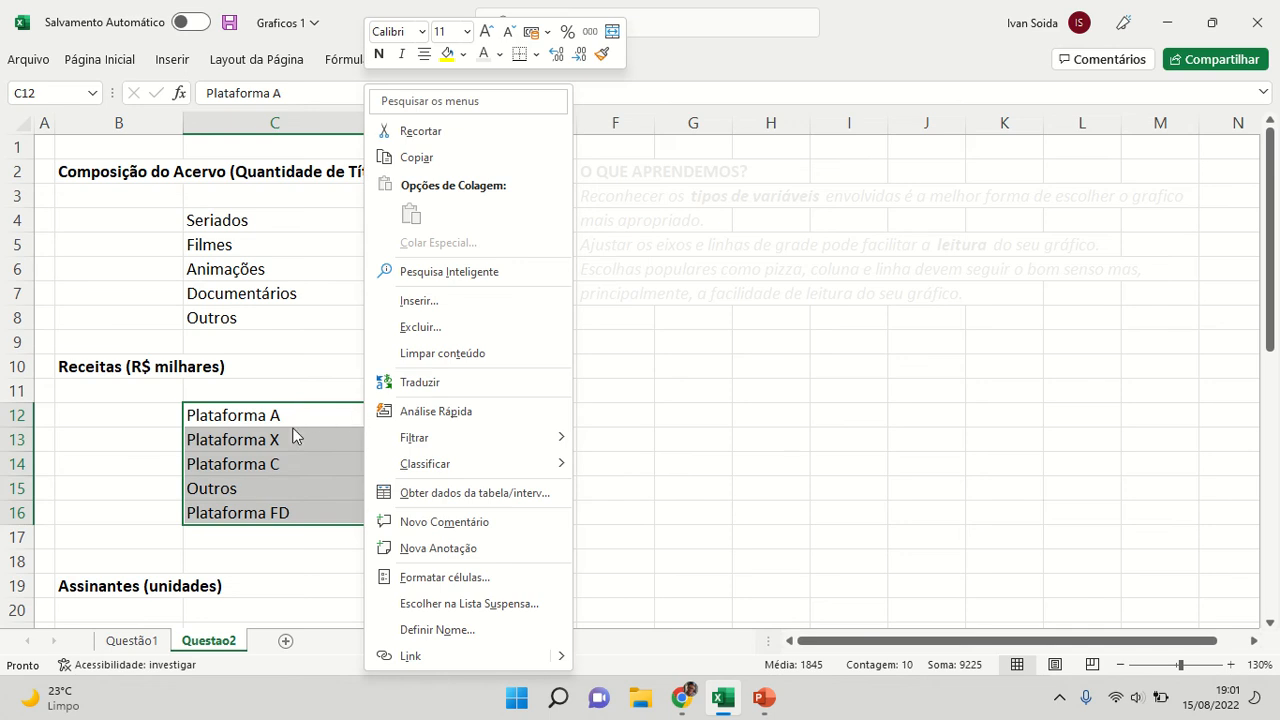
{"action": "mouse_move", "coordinate": [543, 465]}
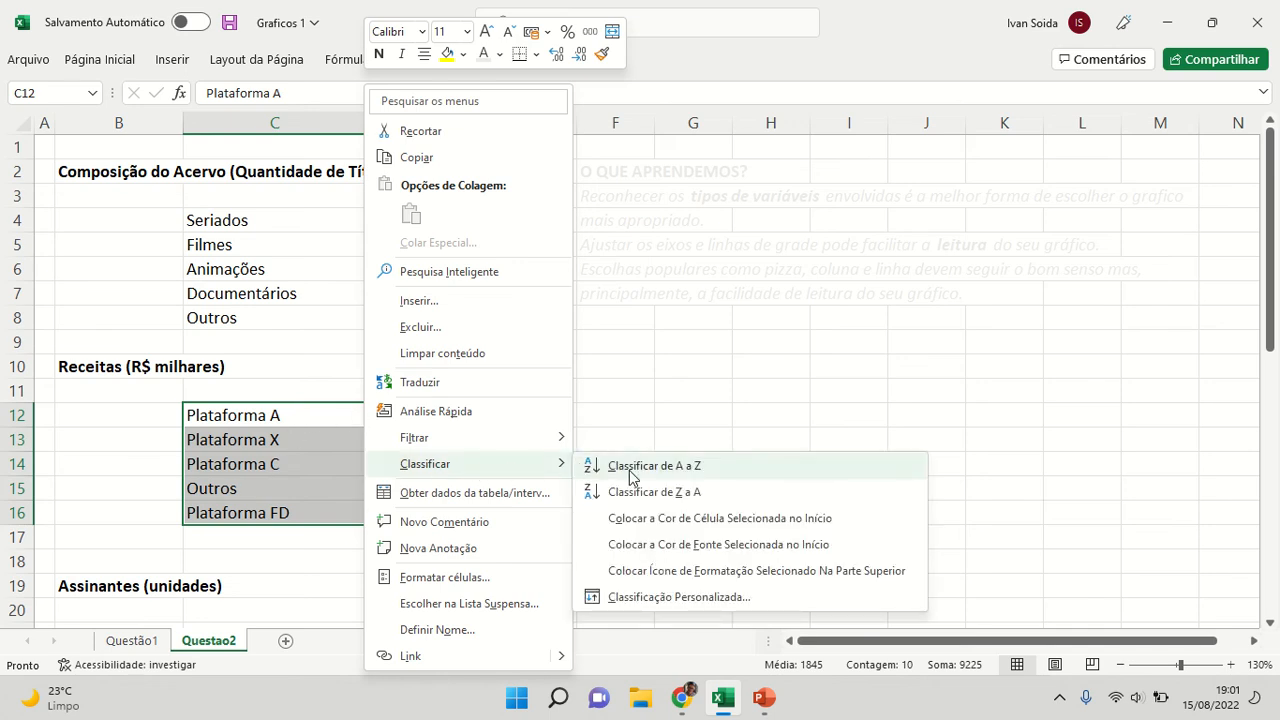
{"action": "left_click", "coordinate": [652, 598]}
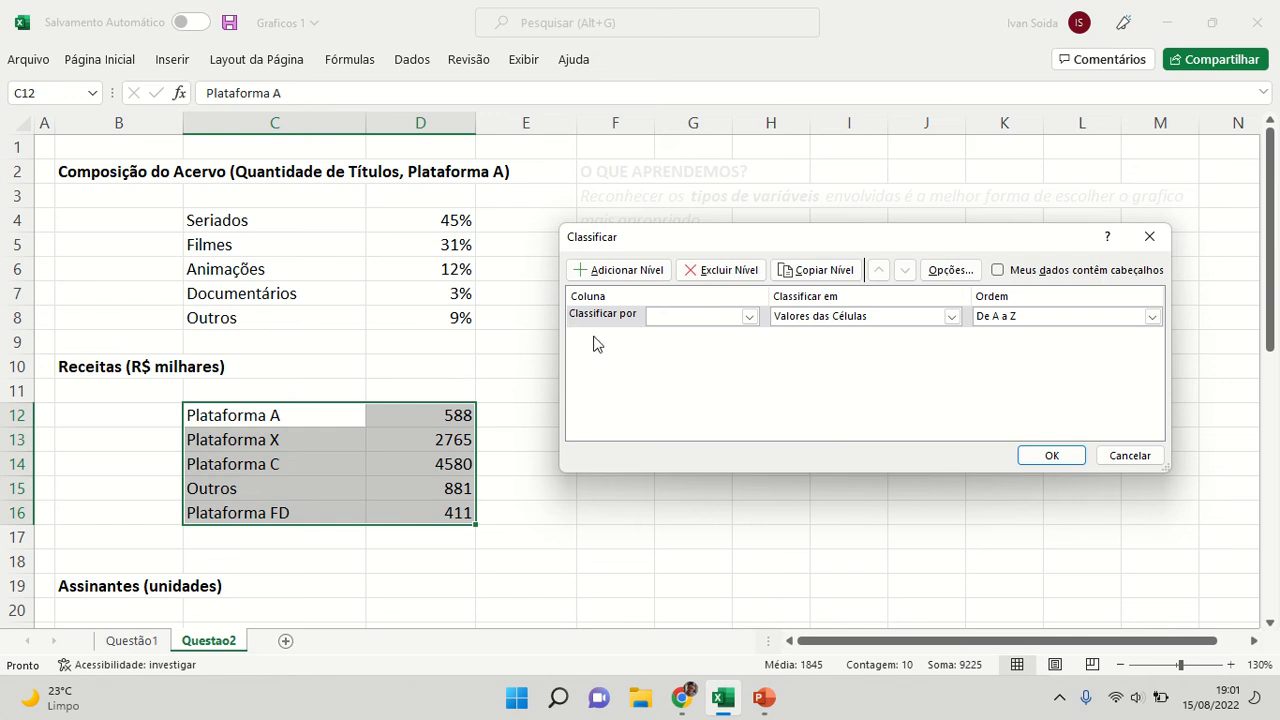
{"action": "left_click", "coordinate": [749, 316]}
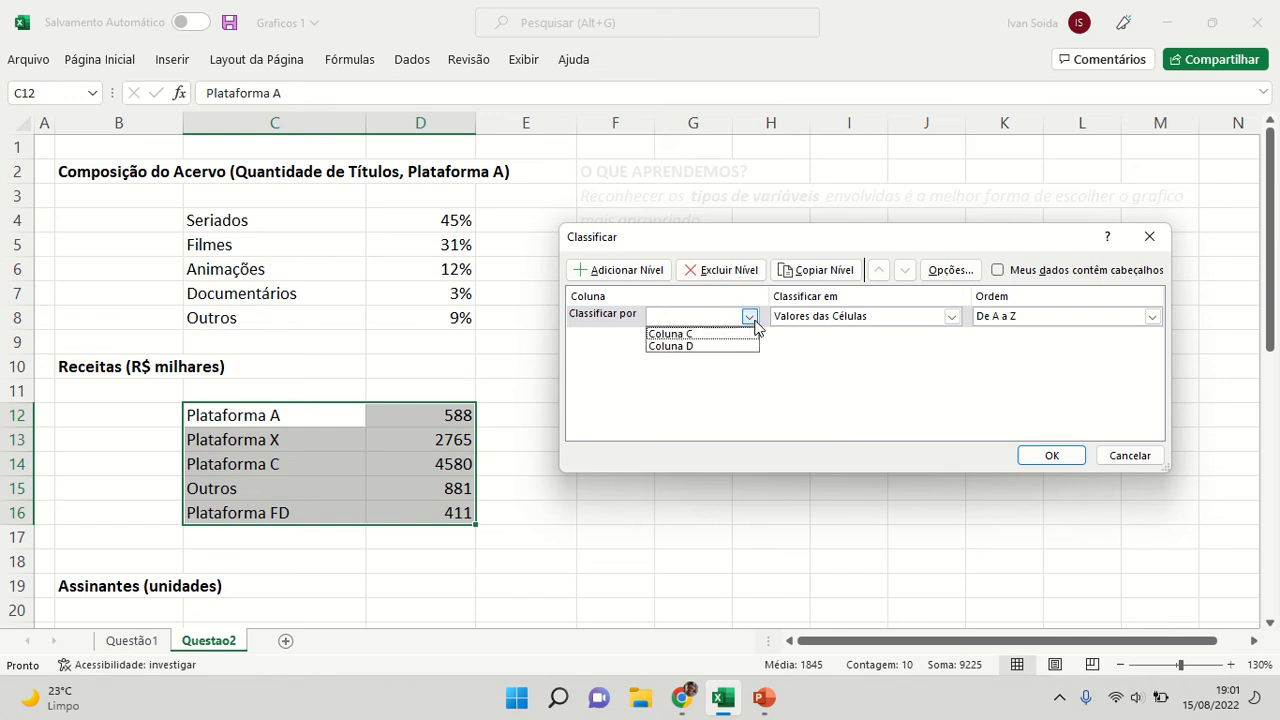
{"action": "left_click", "coordinate": [714, 346]}
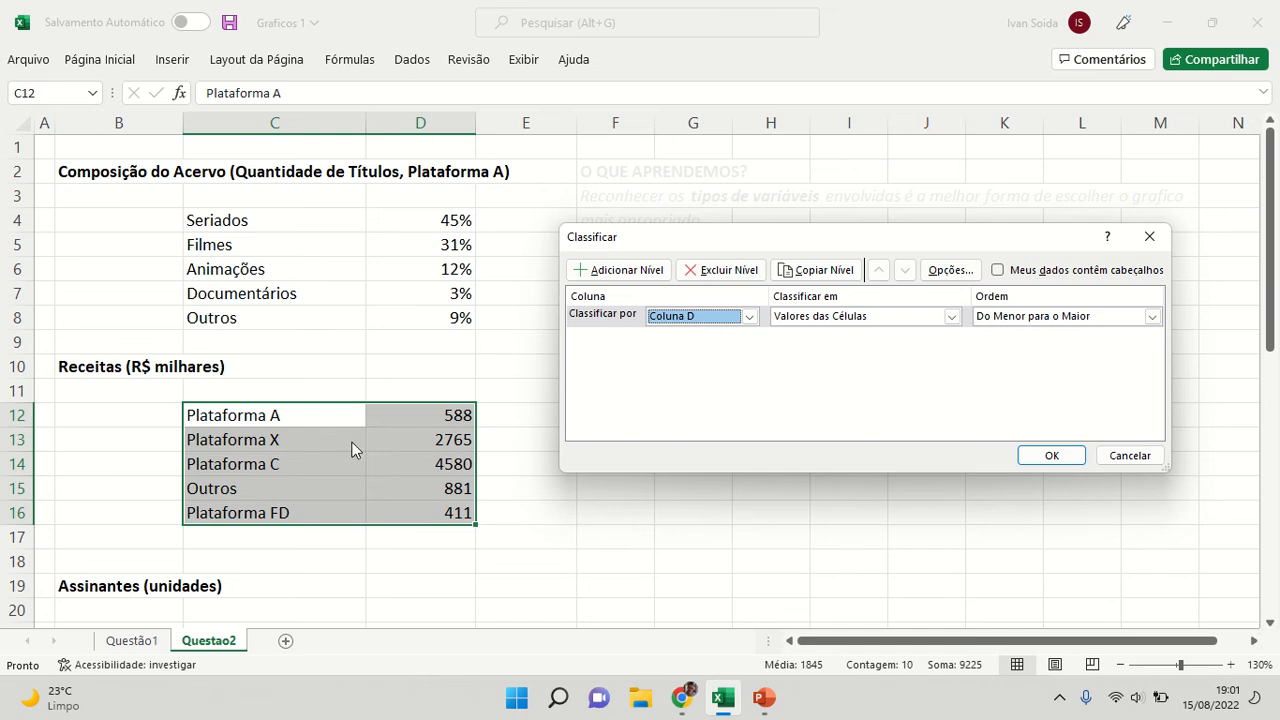
{"action": "left_click", "coordinate": [1025, 322]}
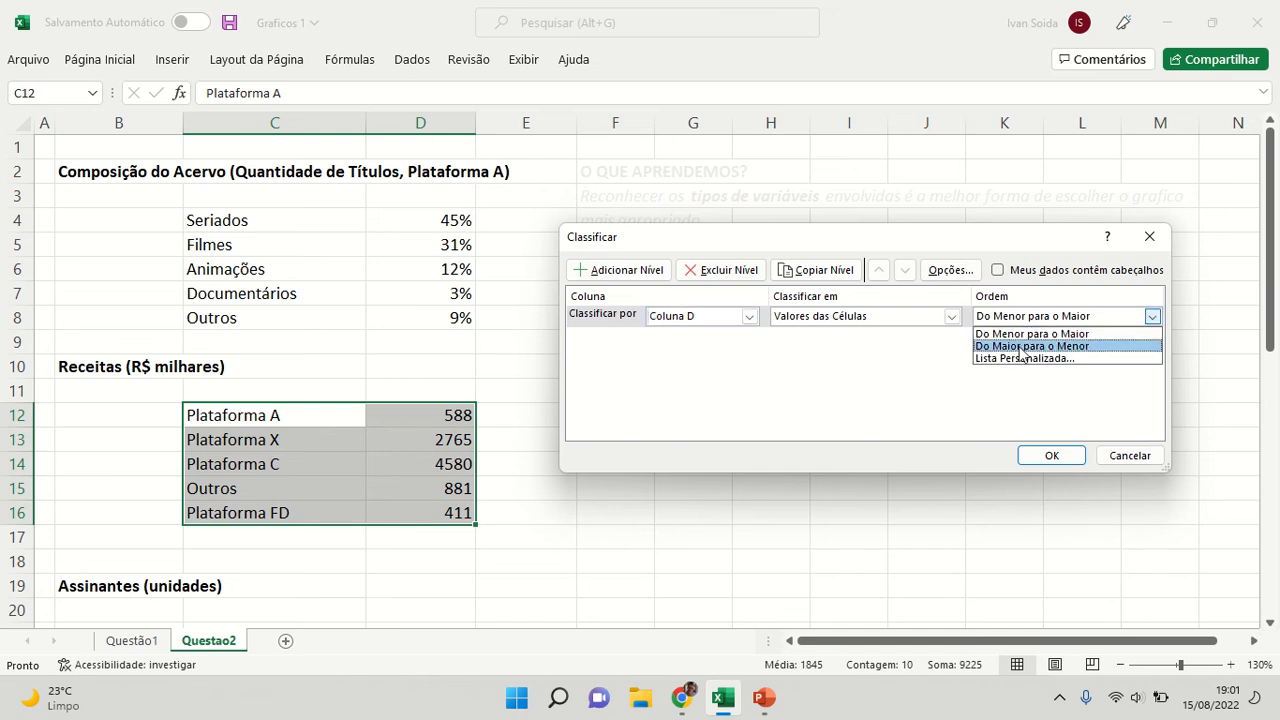
{"action": "left_click", "coordinate": [1021, 344]}
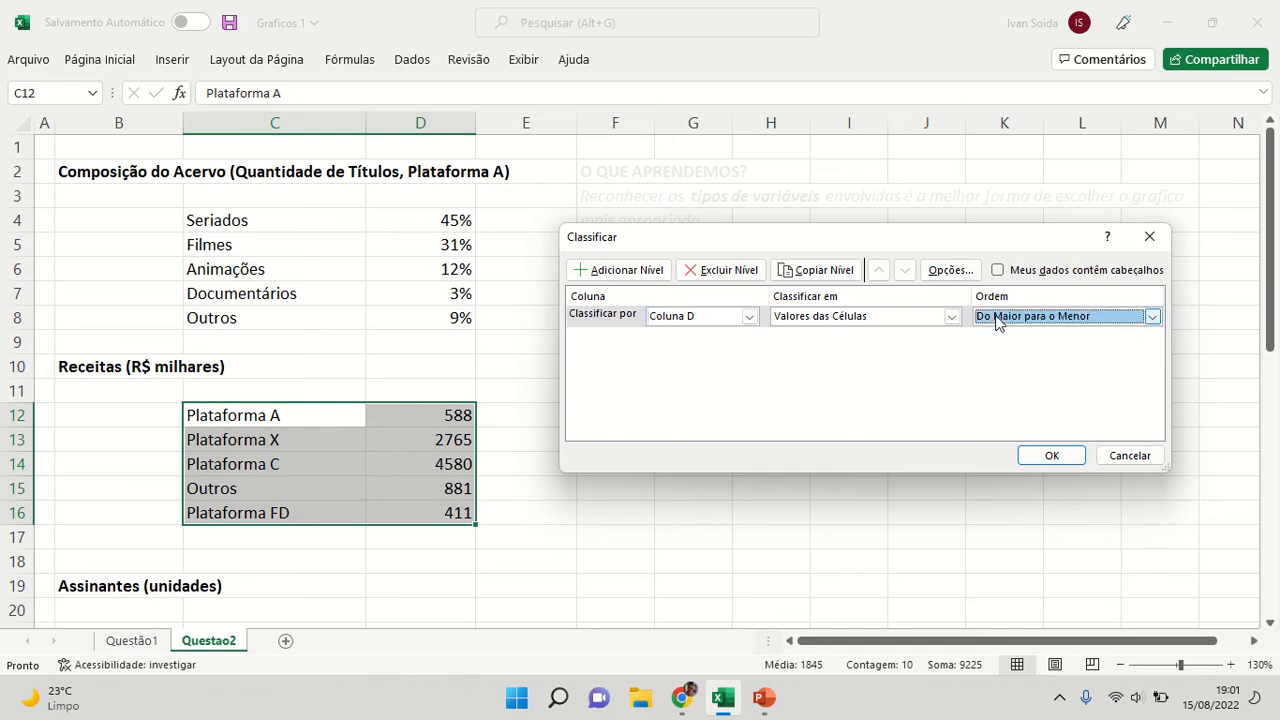
{"action": "left_click", "coordinate": [1030, 458]}
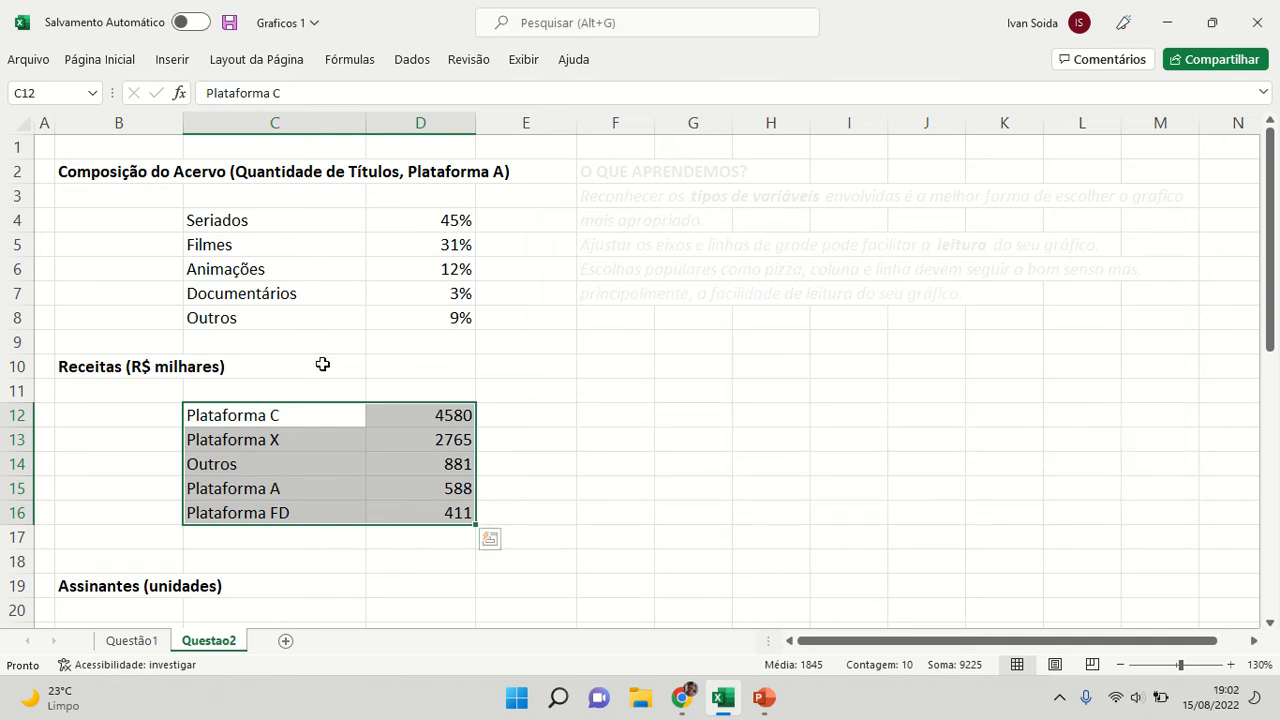
{"action": "left_click", "coordinate": [538, 376]}
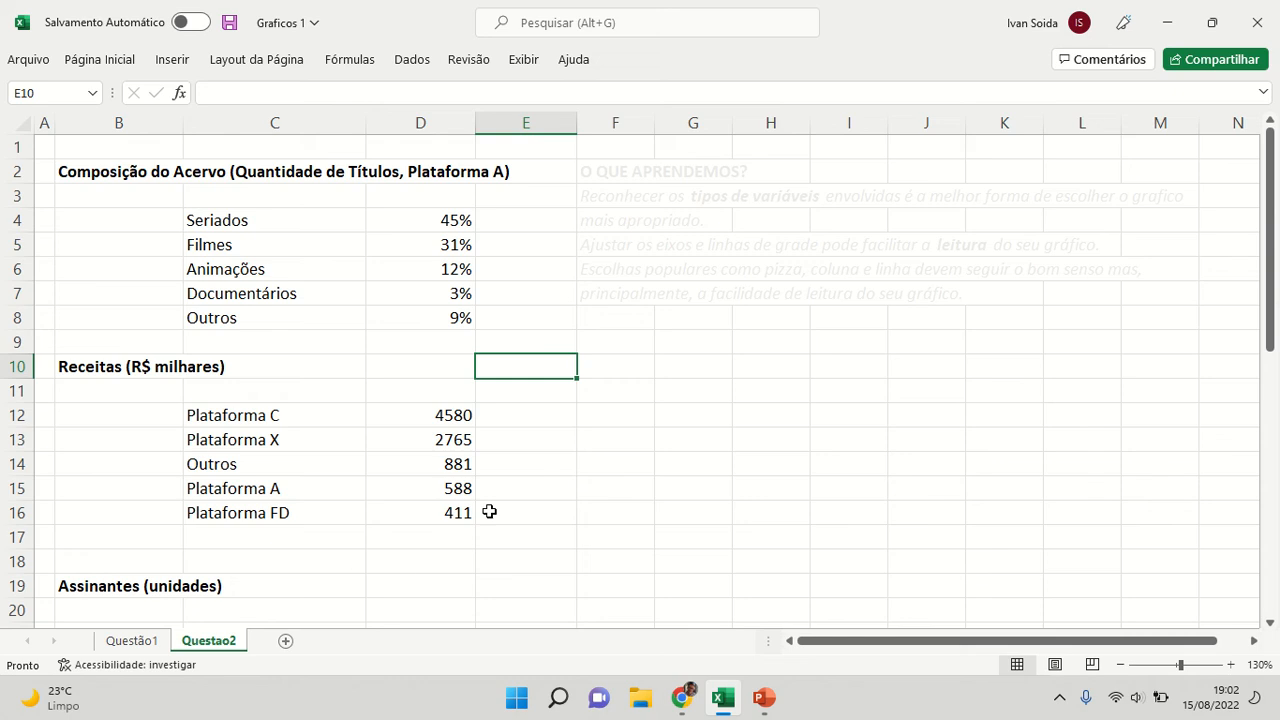
Move the Outros row with its revenue value from C14:D14 to C17:D17, below Plataforma FD.
{"action": "left_click_drag", "start_coordinate": [326, 414], "coordinate": [383, 406]}
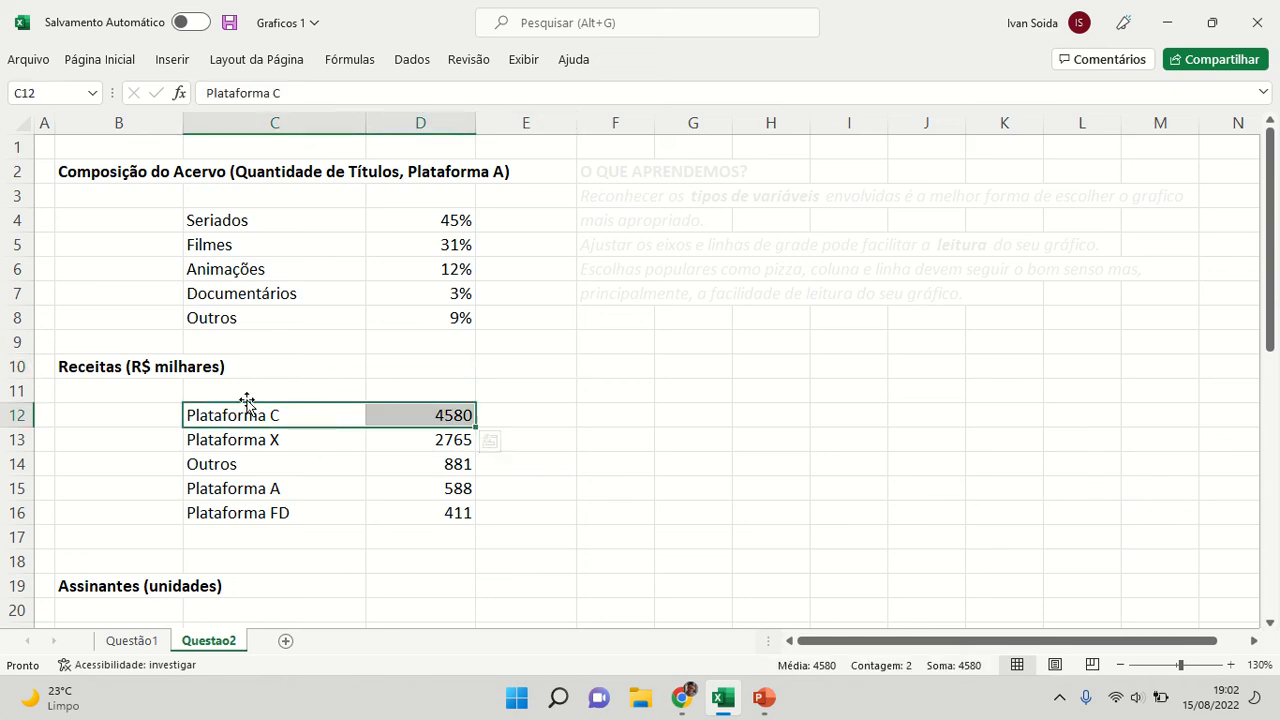
{"action": "left_click_drag", "start_coordinate": [327, 466], "coordinate": [414, 477]}
{"action": "left_click_drag", "start_coordinate": [323, 460], "coordinate": [385, 460]}
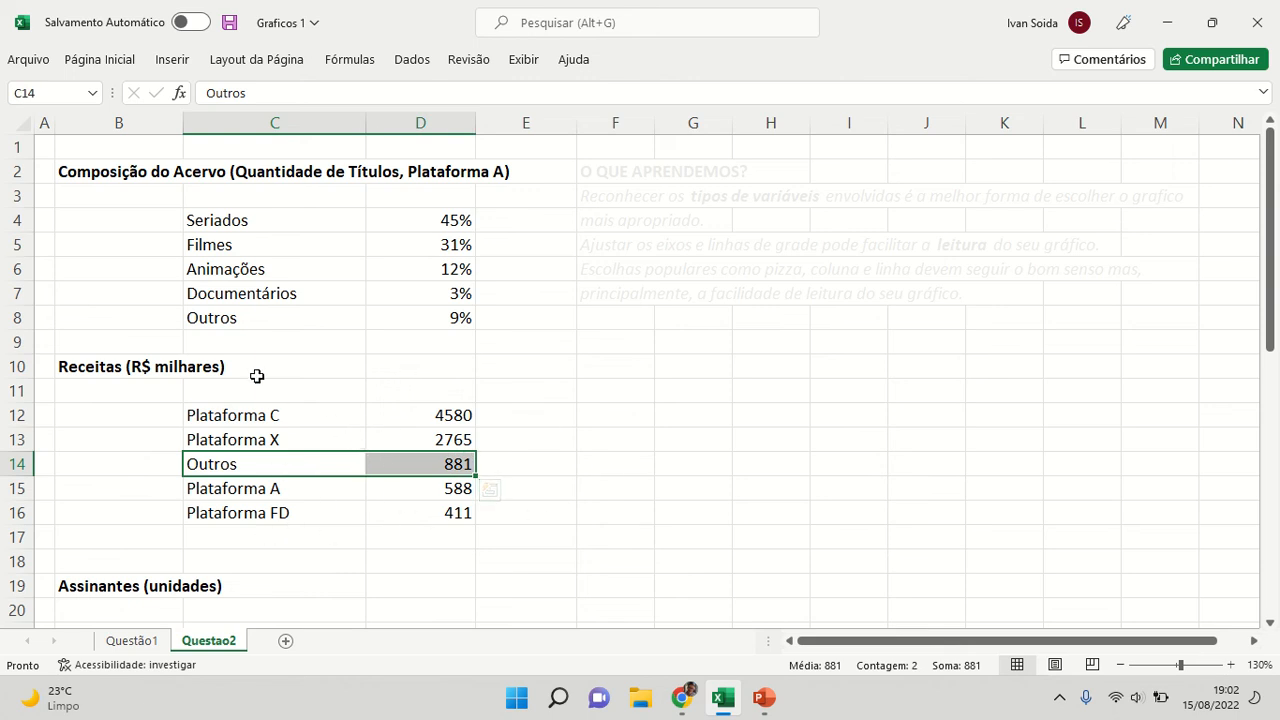
{"action": "left_click", "coordinate": [338, 466]}
{"action": "mouse_move", "coordinate": [338, 466]}
{"action": "left_mouse_down"}
{"action": "mouse_move", "coordinate": [394, 465]}
{"action": "mouse_move", "coordinate": [388, 452]}
{"action": "mouse_move", "coordinate": [390, 540]}
{"action": "left_mouse_up"}
{"action": "left_click", "coordinate": [329, 459]}
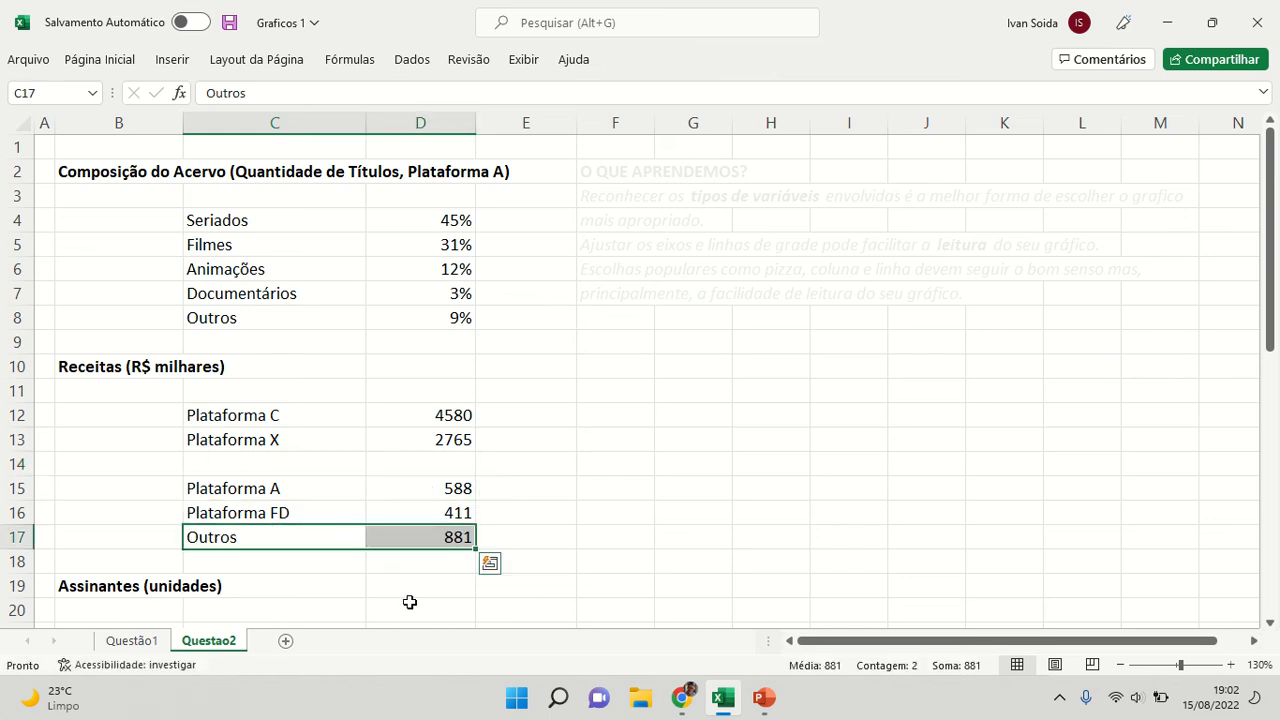
Move the Plataforma A, Plataforma FD and Outros rows up to C14:D16 to close the empty row.
{"action": "left_click", "coordinate": [340, 494]}
{"action": "left_click_drag", "start_coordinate": [346, 501], "coordinate": [440, 549]}
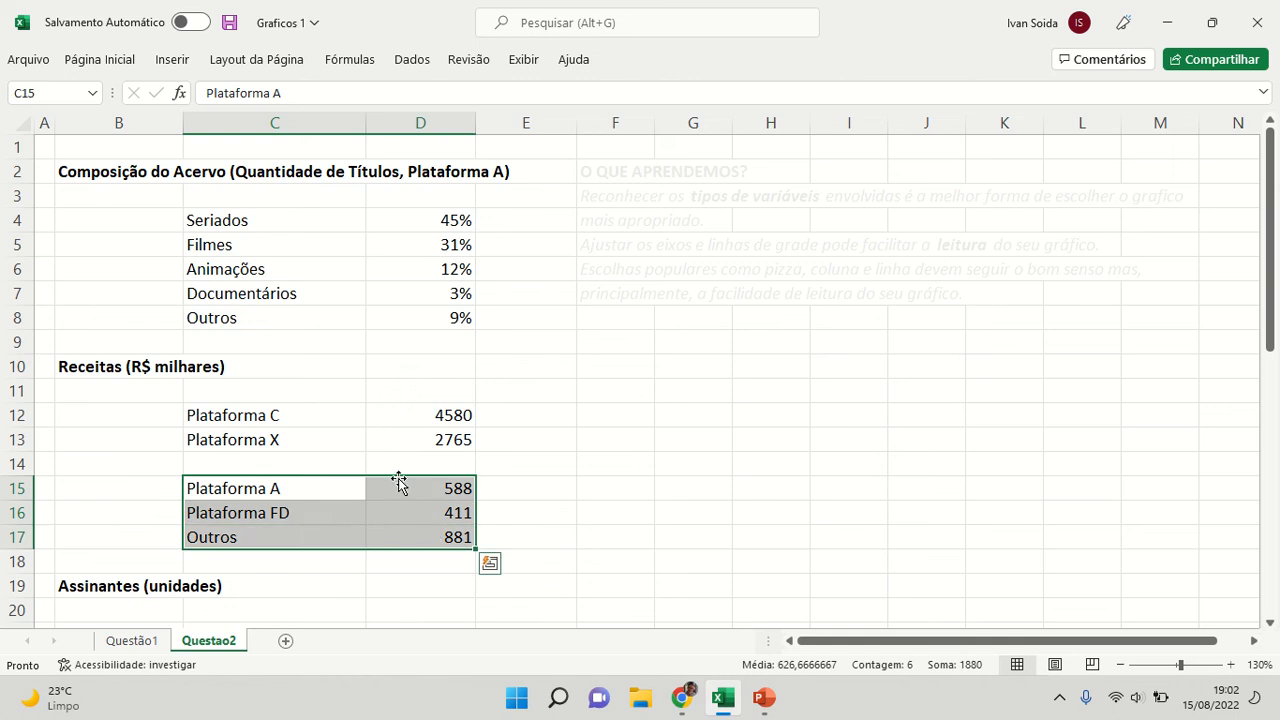
{"action": "left_click_drag", "start_coordinate": [399, 482], "coordinate": [400, 462]}
{"action": "left_click", "coordinate": [606, 370]}
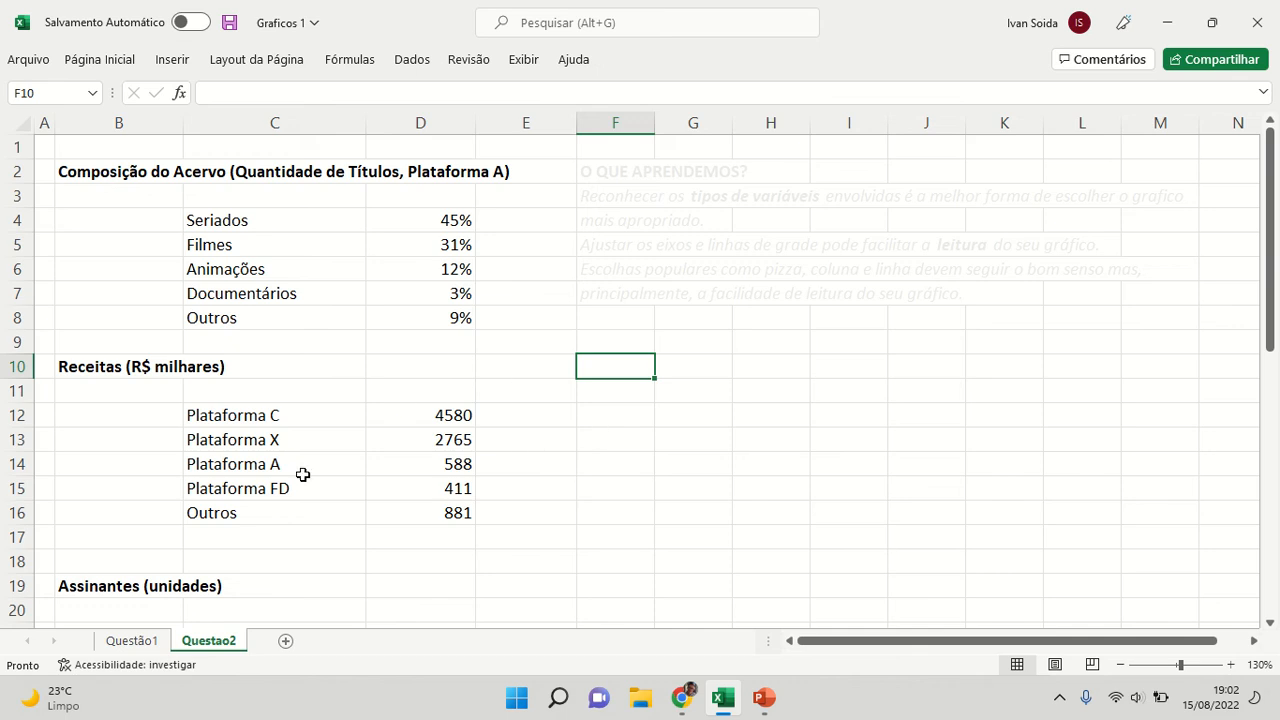
Compare the Outros row with the Plataforma C row and check the individual revenue values in D12:D16.
{"action": "left_click_drag", "start_coordinate": [288, 512], "coordinate": [389, 517]}
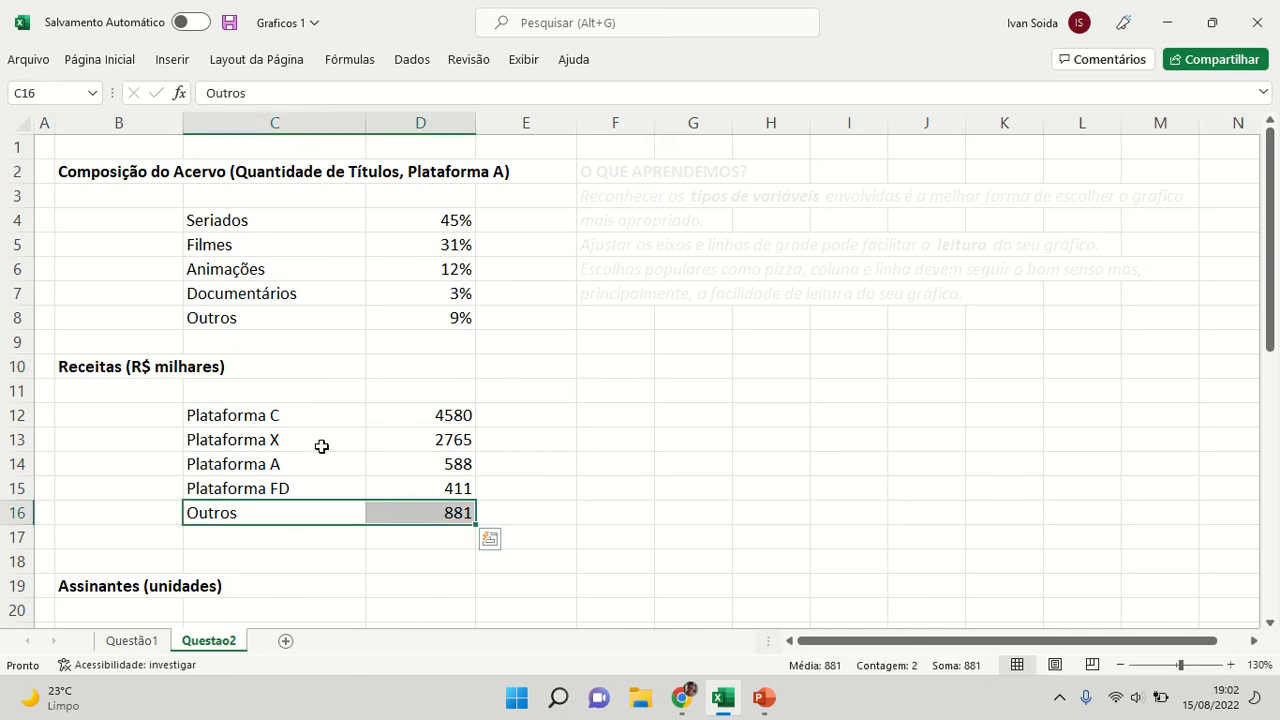
{"action": "left_click_drag", "start_coordinate": [340, 420], "coordinate": [383, 421]}
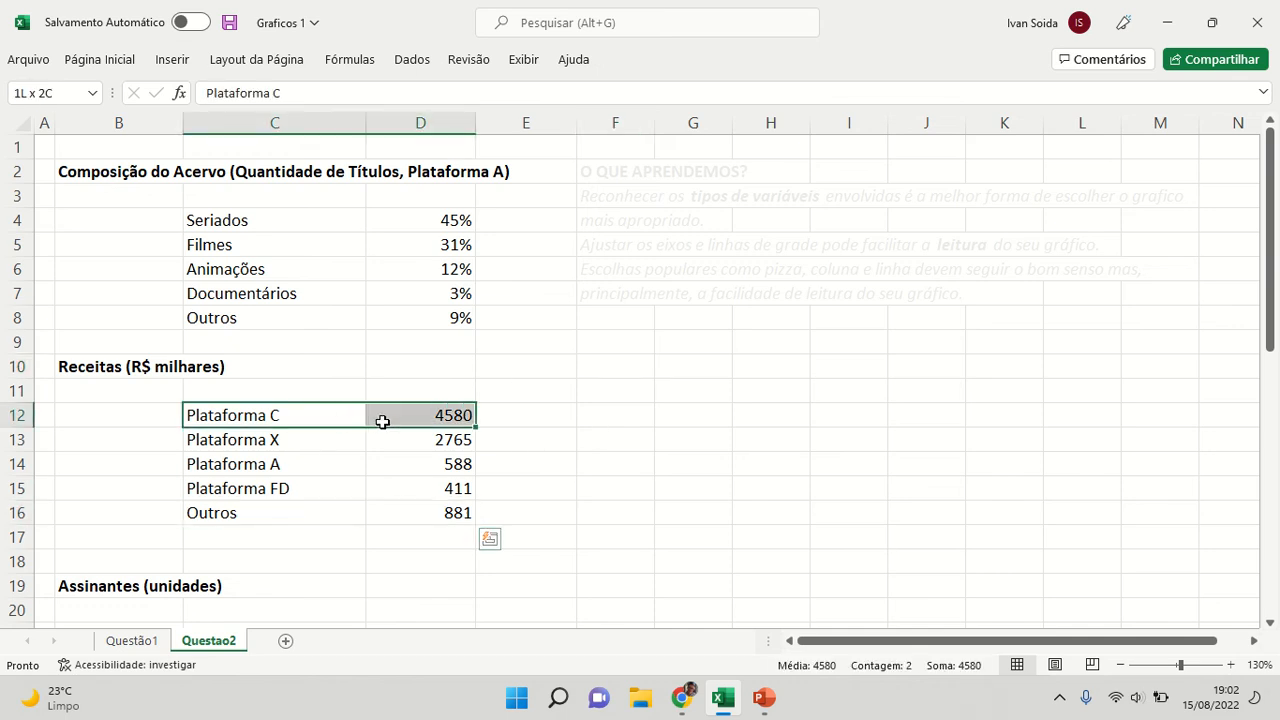
{"action": "left_click", "coordinate": [449, 415]}
{"action": "left_click", "coordinate": [457, 440]}
{"action": "left_click", "coordinate": [451, 485]}
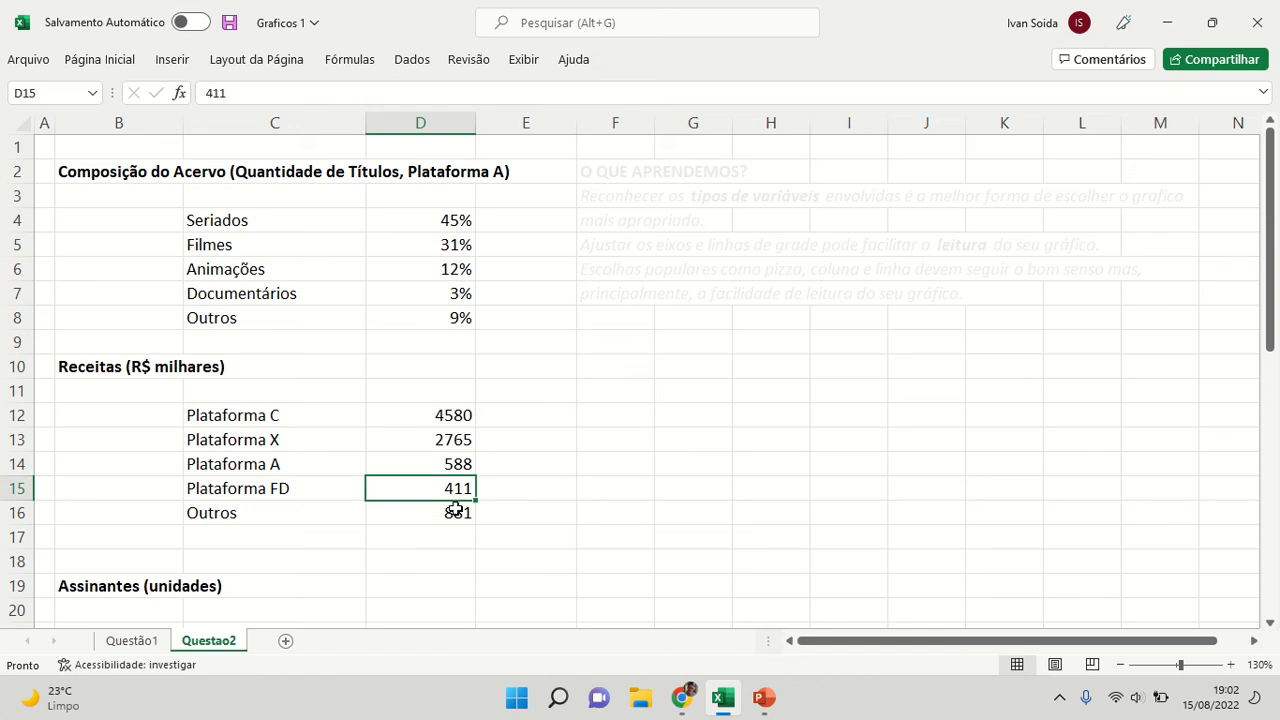
{"action": "left_click", "coordinate": [458, 512]}
{"action": "left_click", "coordinate": [588, 440]}
{"action": "left_click_drag", "start_coordinate": [337, 420], "coordinate": [397, 510]}
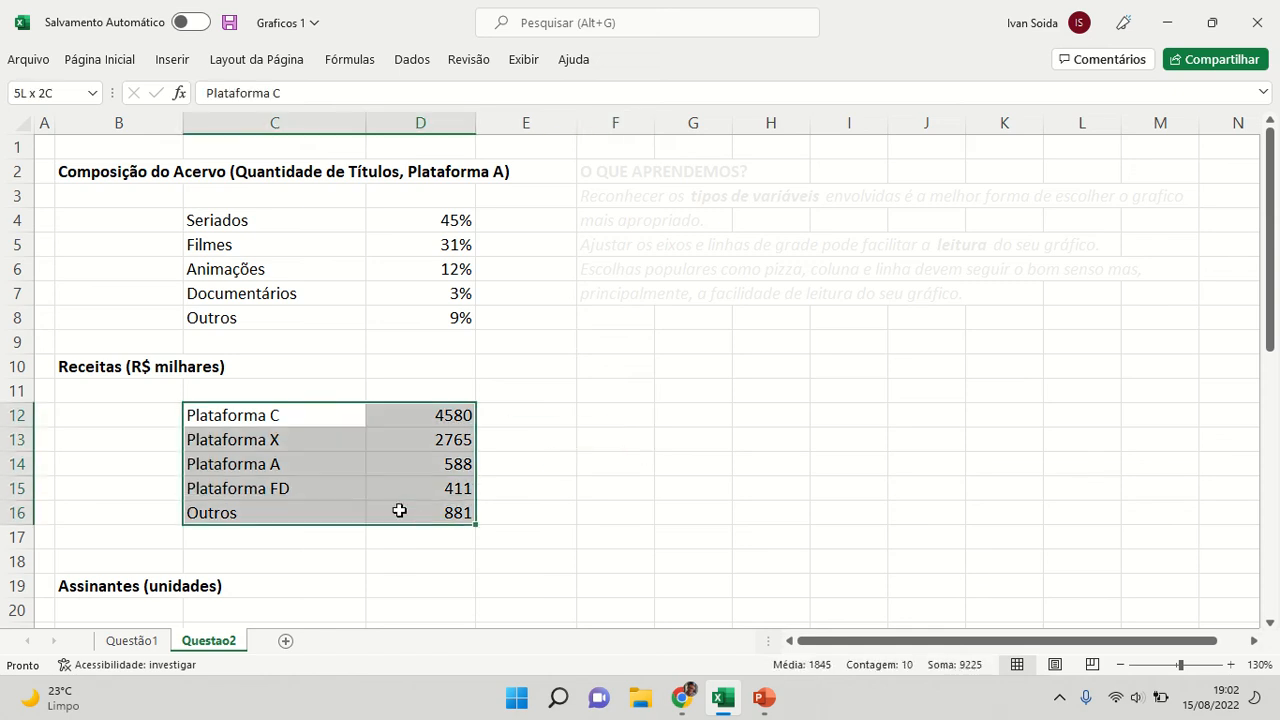
{"action": "left_click", "coordinate": [175, 61]}
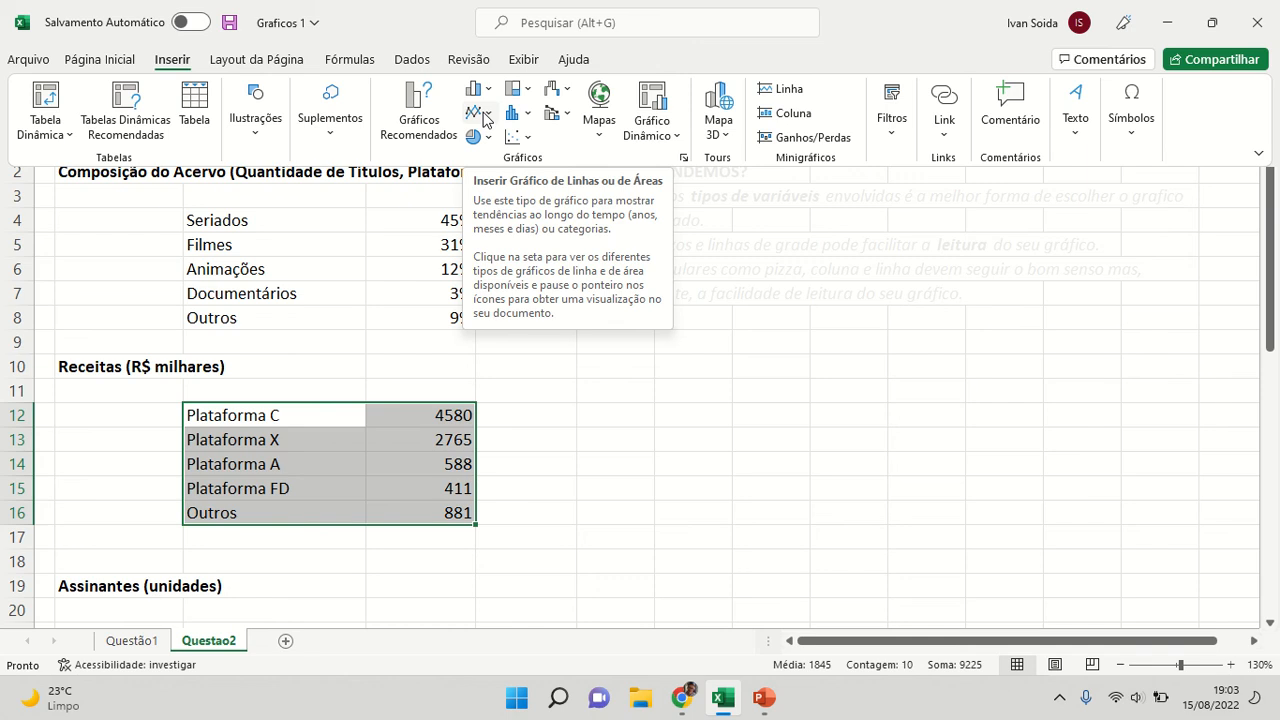
{"action": "left_click", "coordinate": [490, 137]}
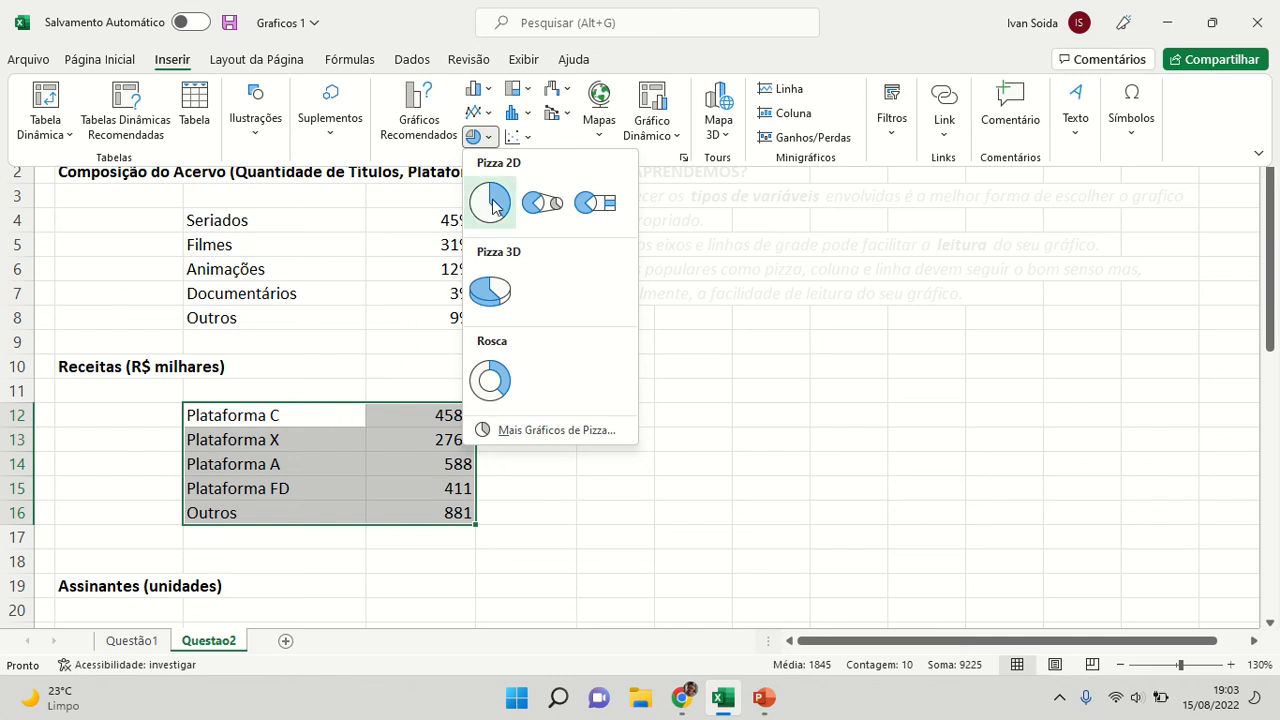
{"action": "left_click", "coordinate": [334, 437]}
Insert a 2D clustered column chart from the Receitas data in C12:D16.
{"action": "left_click_drag", "start_coordinate": [330, 416], "coordinate": [380, 512]}
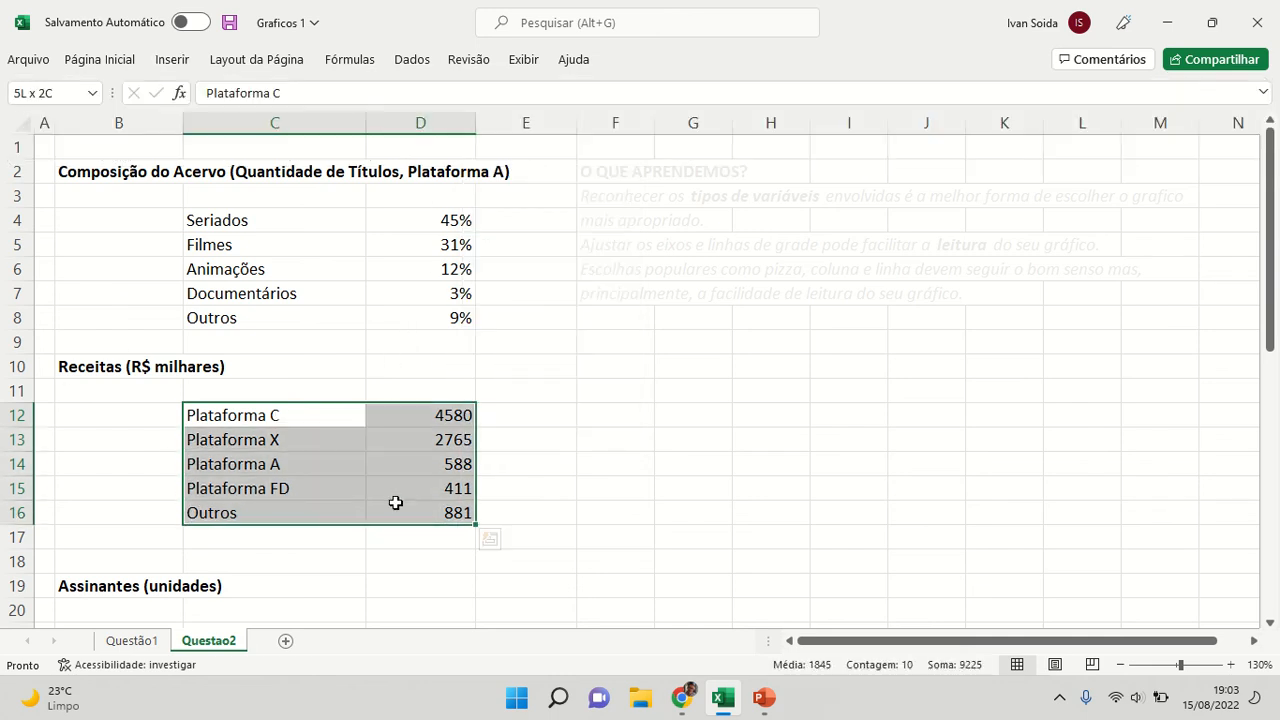
{"action": "left_click", "coordinate": [180, 66]}
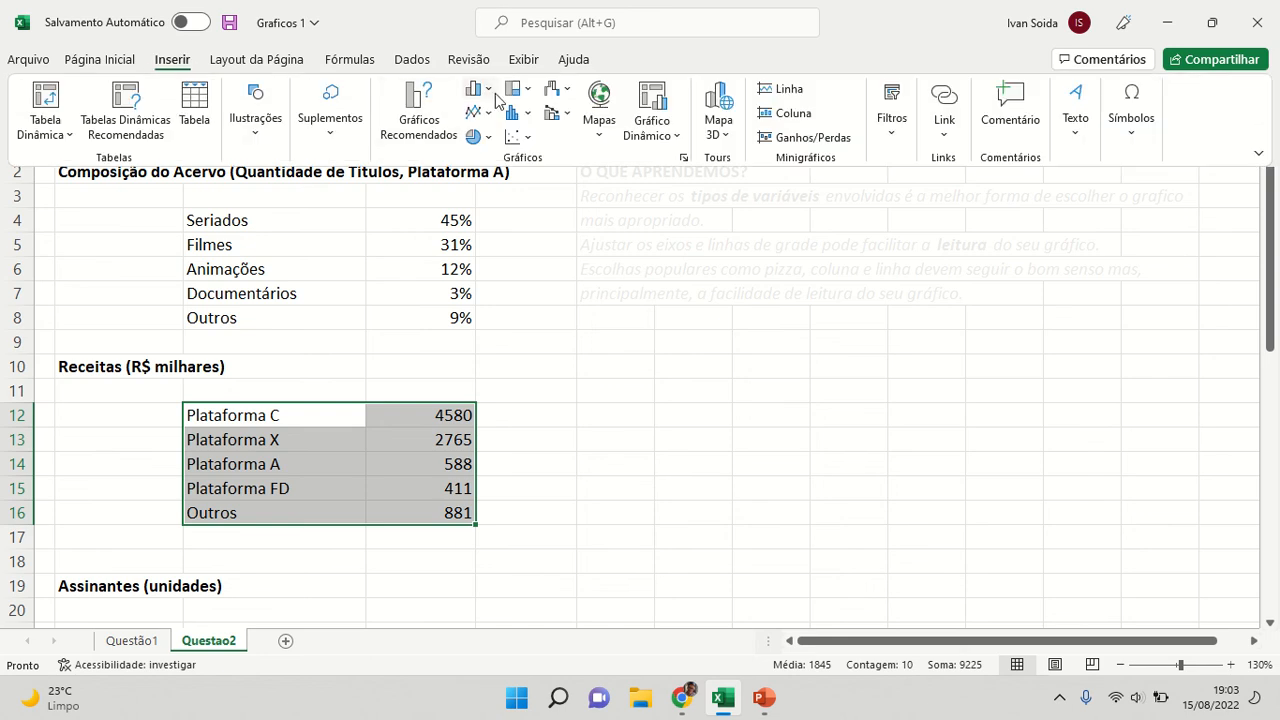
{"action": "left_click", "coordinate": [488, 89]}
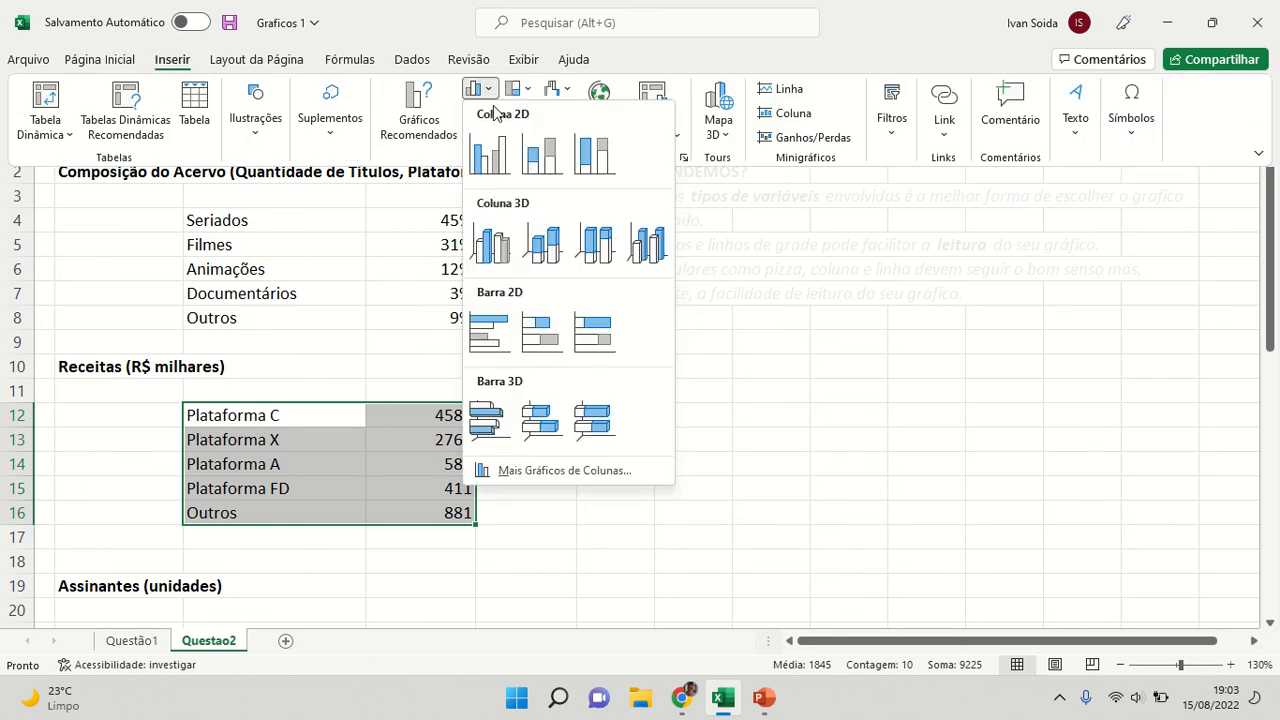
{"action": "left_click", "coordinate": [489, 153]}
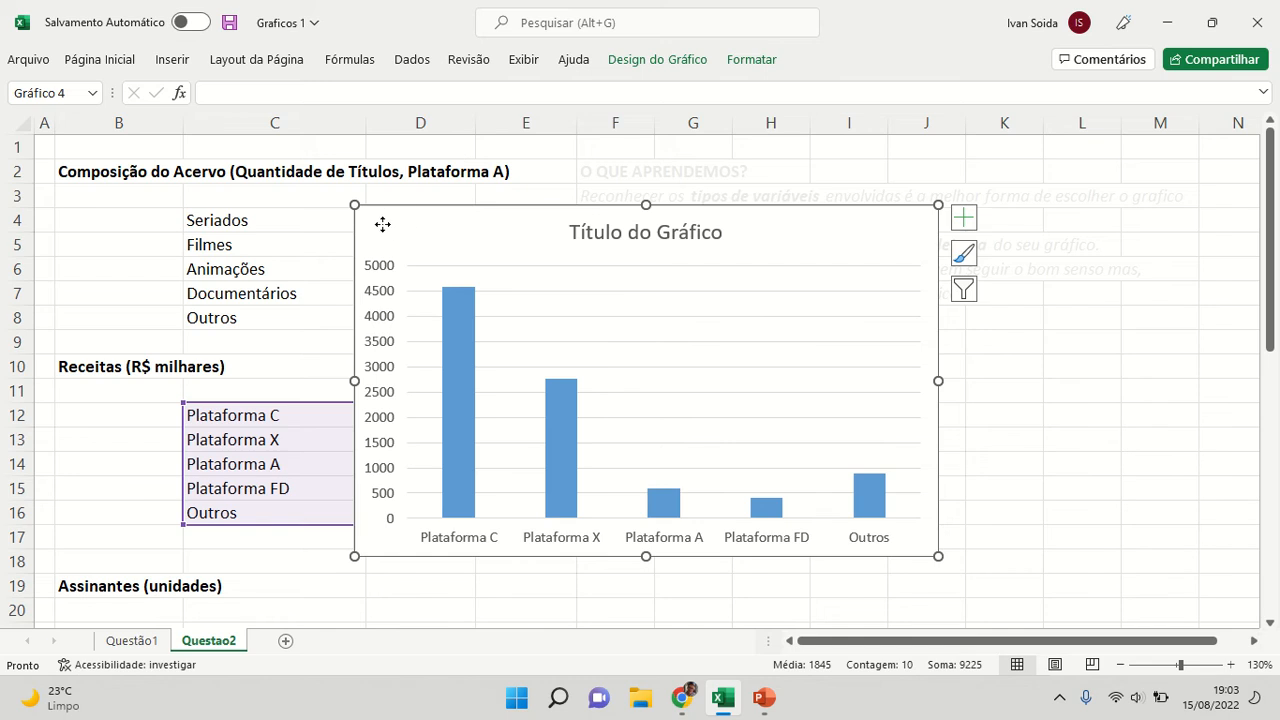
Place the new column chart beside the Receitas data, starting in column E below row 8, and make it slightly narrower.
{"action": "left_click_drag", "start_coordinate": [382, 224], "coordinate": [560, 342]}
{"action": "scroll", "coordinate": [560, 342], "scroll_direction": "down", "scroll_amount": 1}
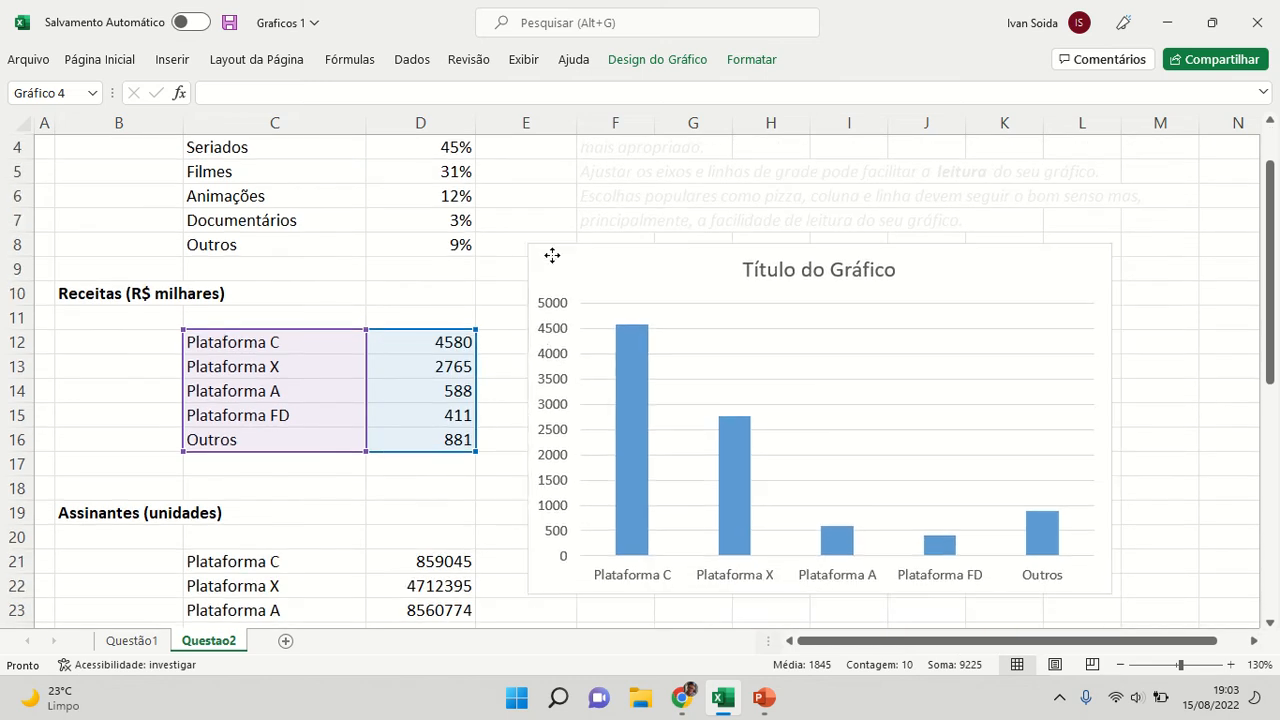
{"action": "left_click_drag", "start_coordinate": [1111, 596], "coordinate": [1054, 601]}
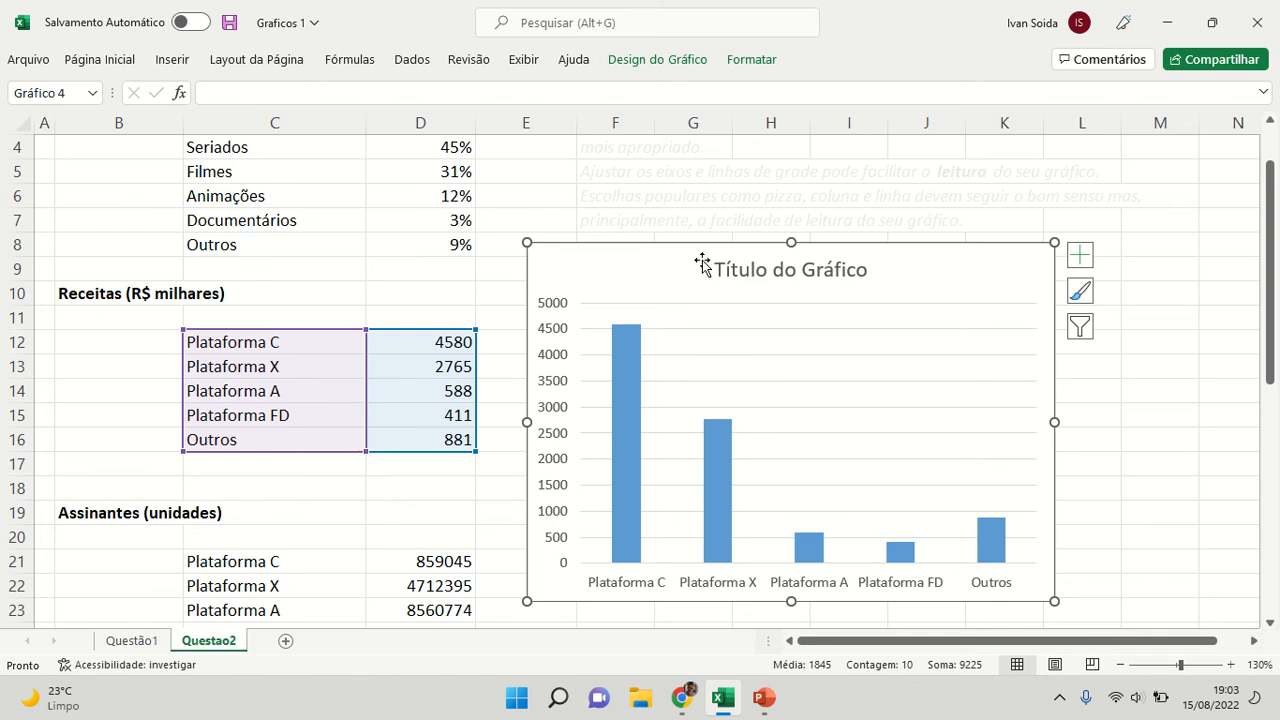
Change the chart title to "Receitas por Plataforma (R$ milhares)".
{"action": "left_click", "coordinate": [762, 280]}
{"action": "left_click_drag", "start_coordinate": [752, 268], "coordinate": [873, 274]}
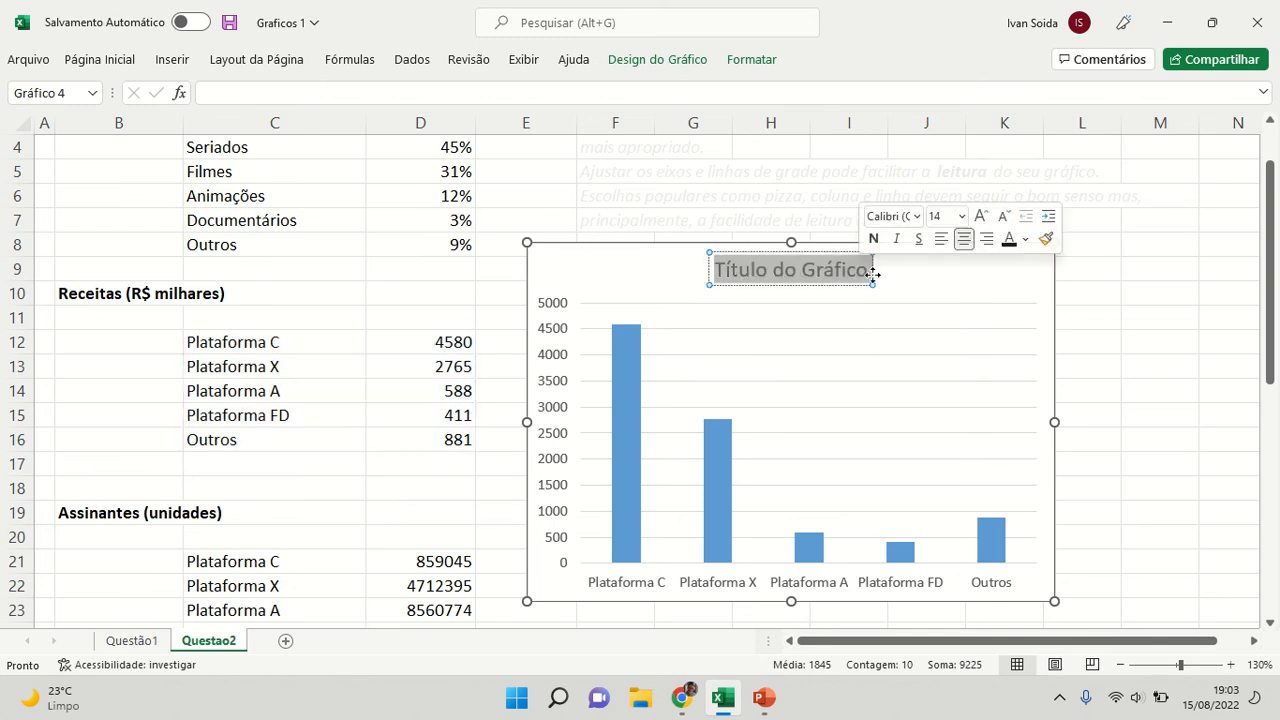
{"action": "type", "text": "Receitas"}
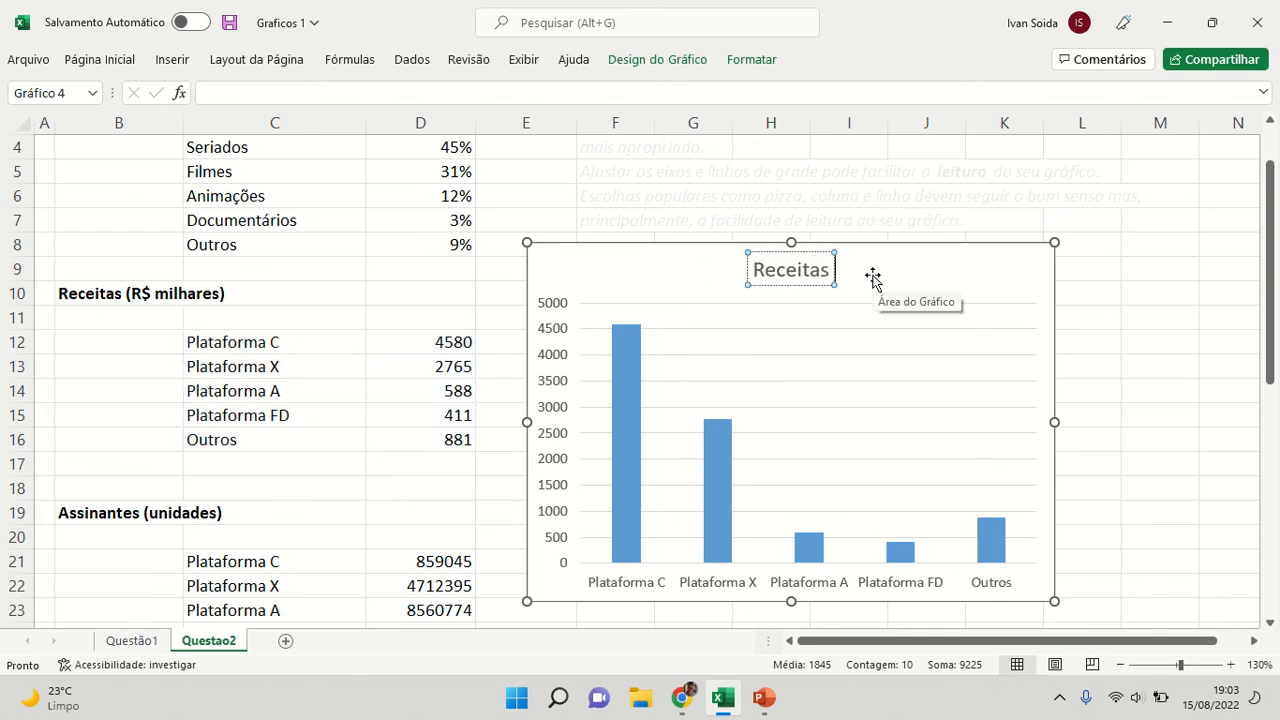
{"action": "type", "text": " por Plataforma"}
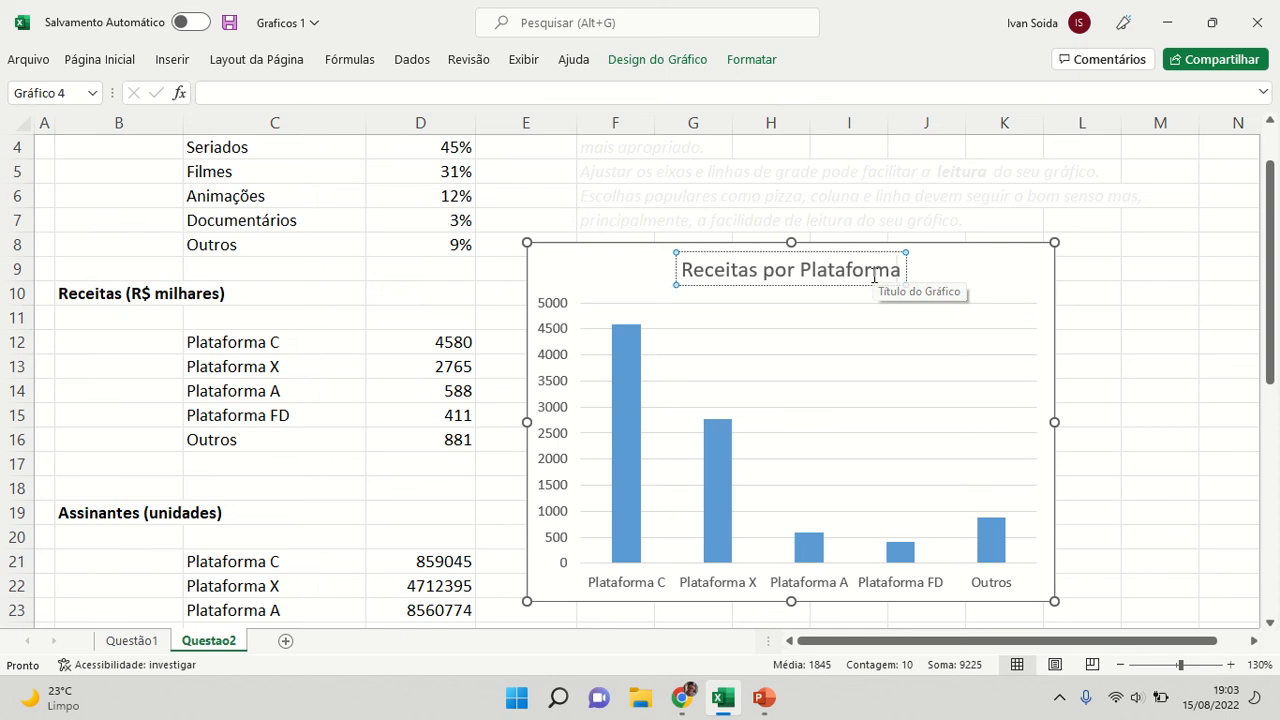
{"action": "type", "text": " (R$ m"}
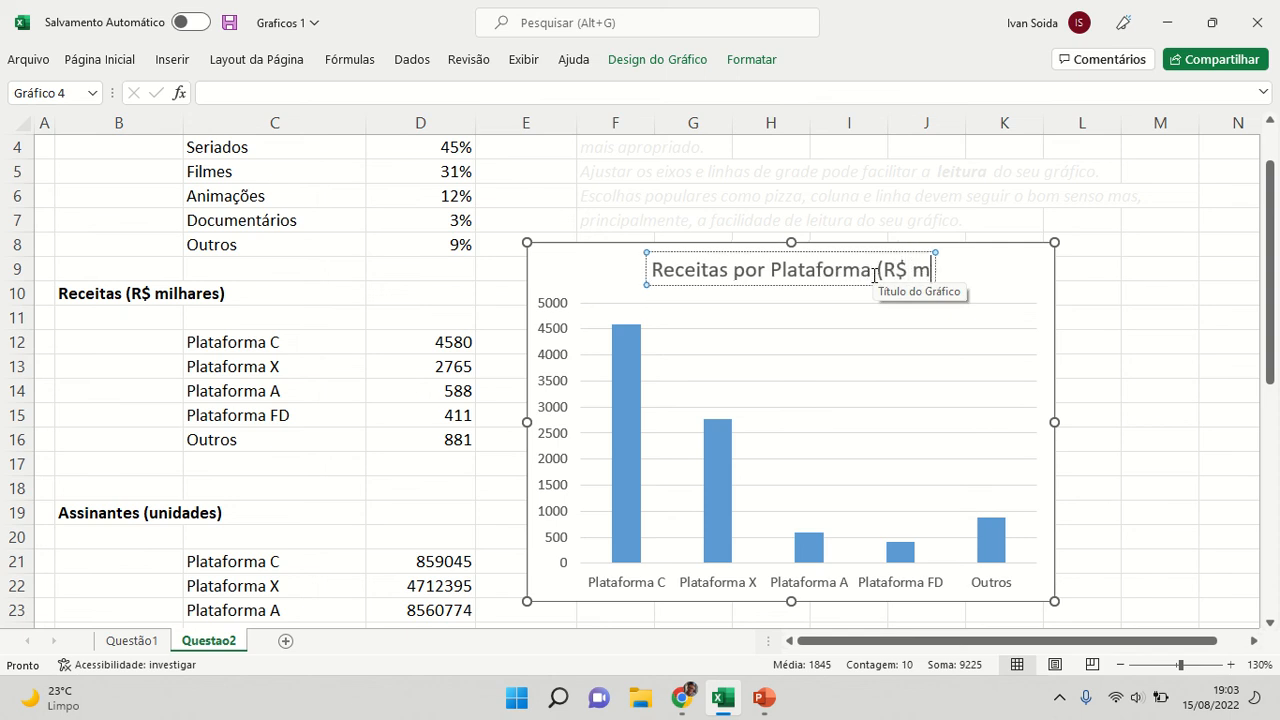
{"action": "type", "text": "ilhares)"}
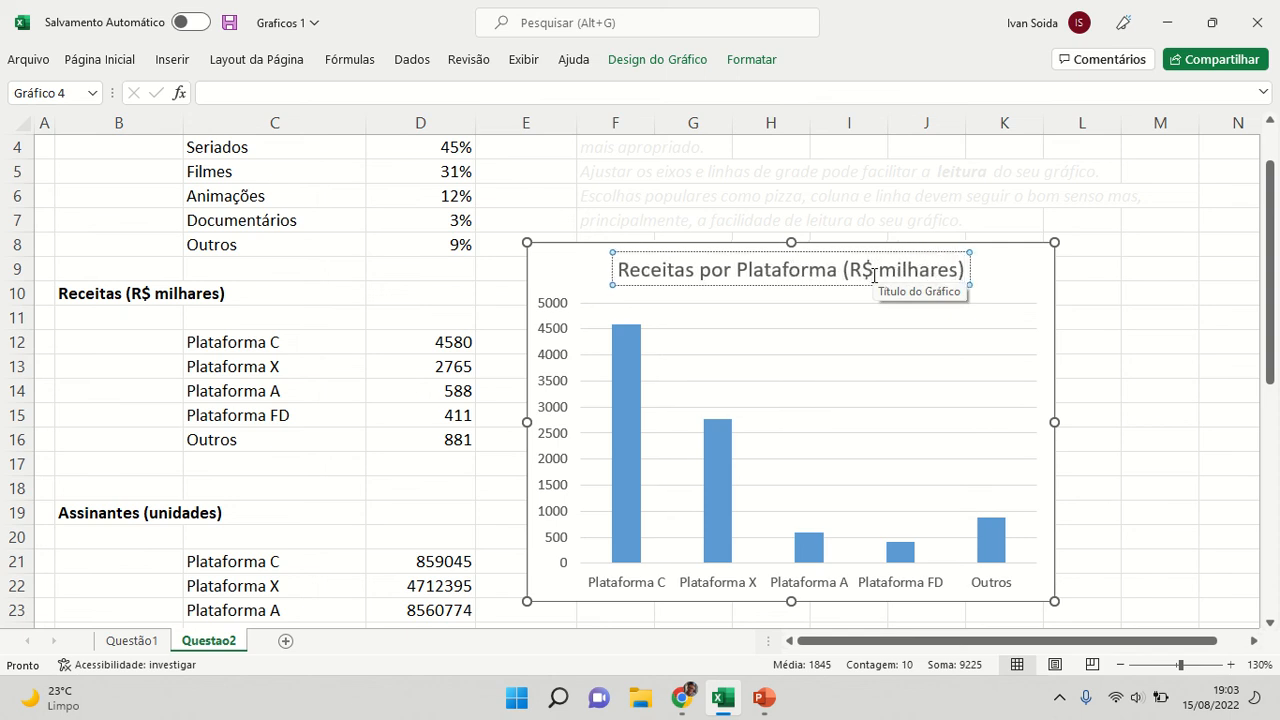
Colour the chart title text black and widen the chart to reach into column L.
{"action": "triple_click", "coordinate": [801, 268]}
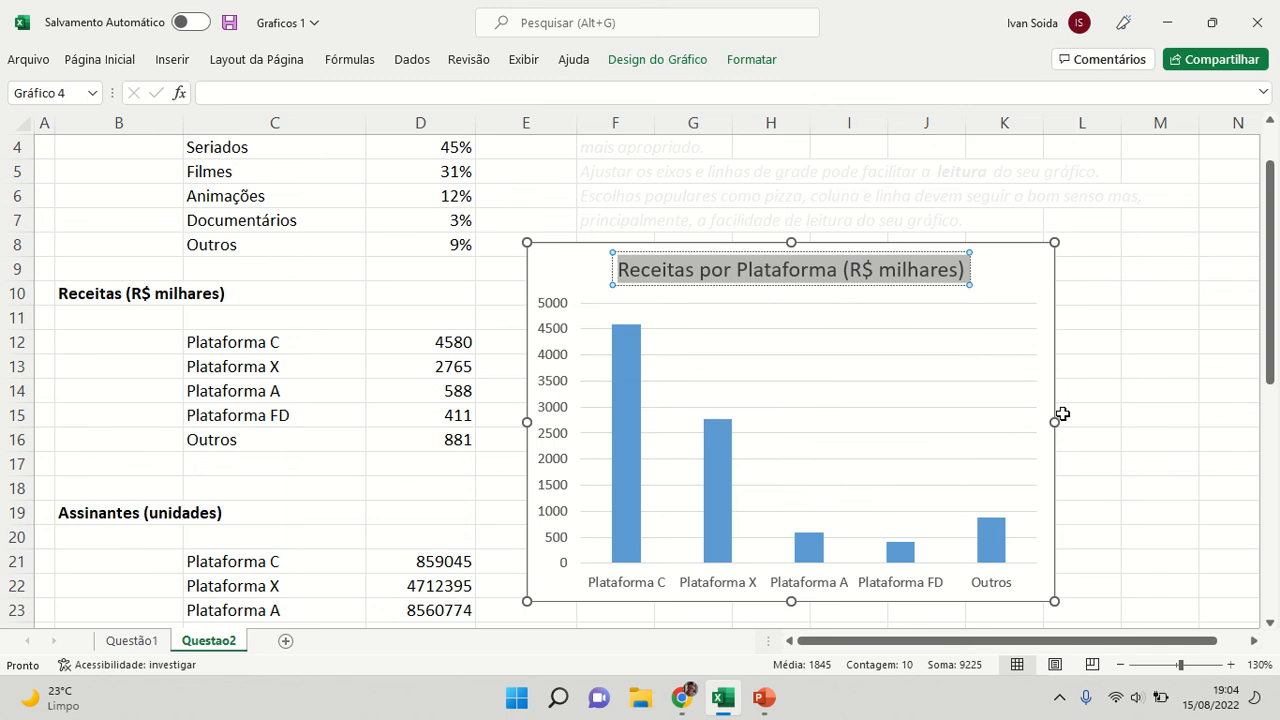
{"action": "left_click_drag", "start_coordinate": [1056, 422], "coordinate": [1110, 422]}
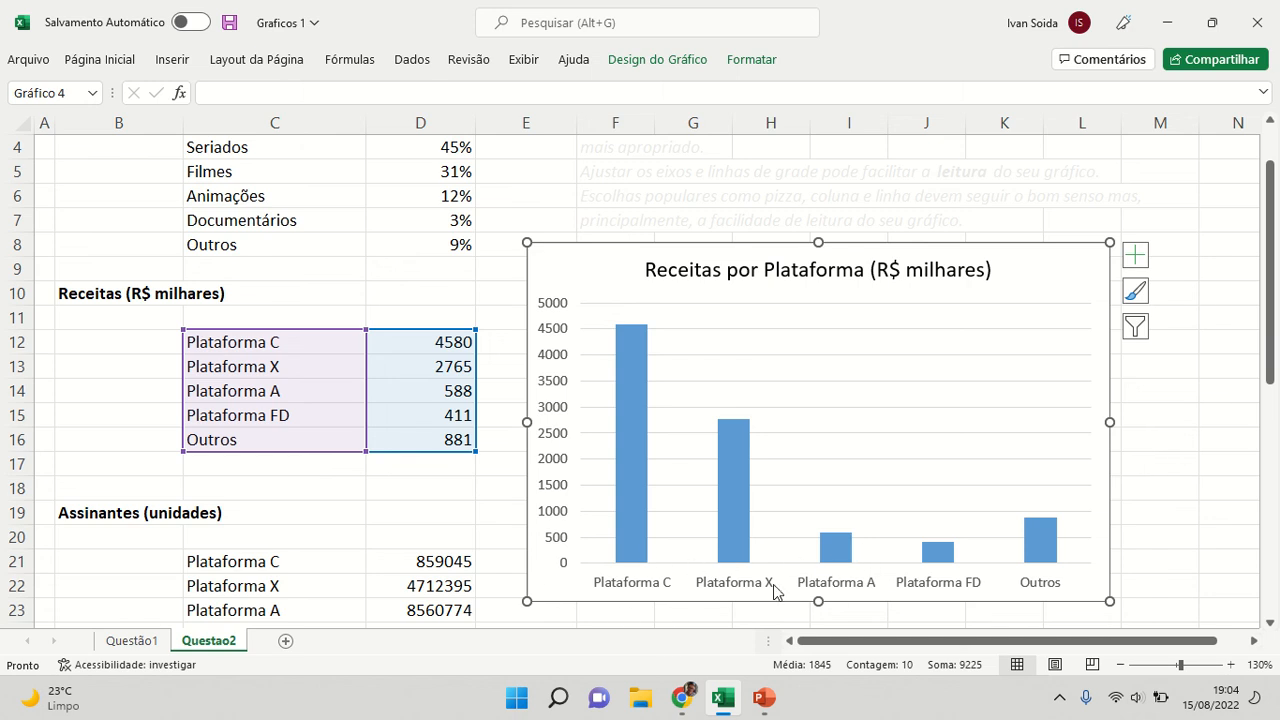
Add data labels to the columns of the Receitas chart.
{"action": "right_click", "coordinate": [641, 410]}
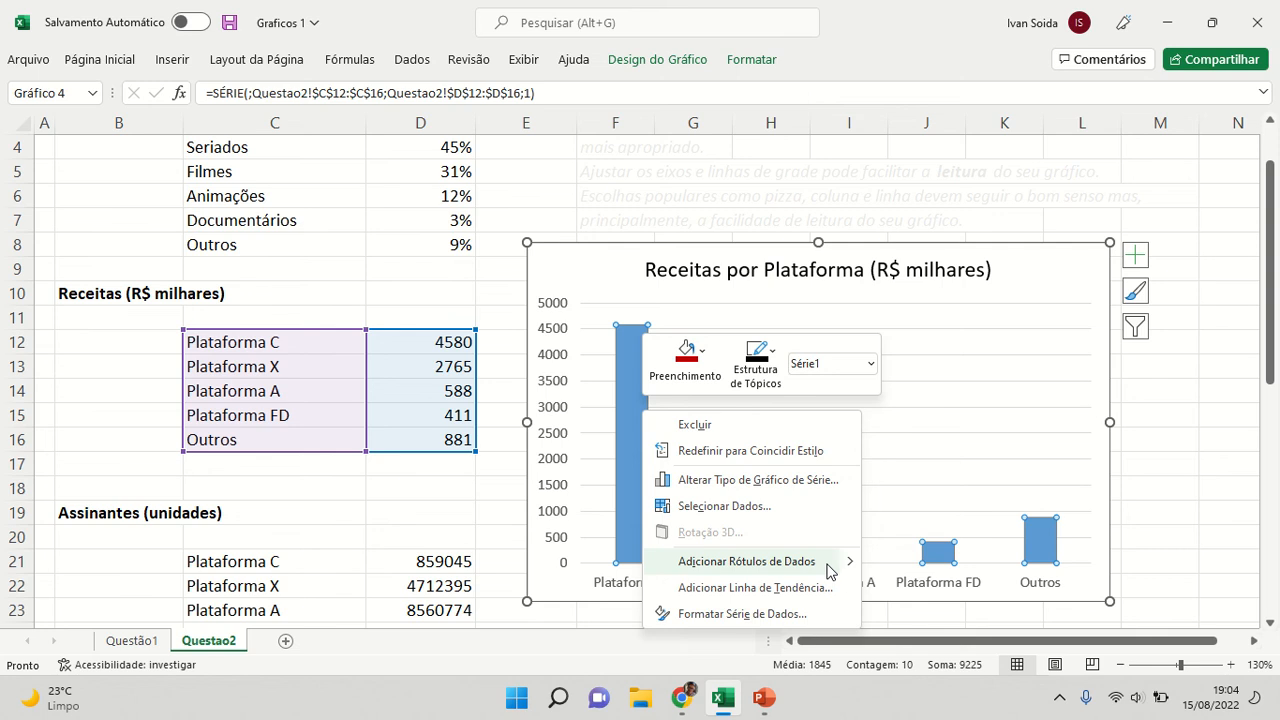
{"action": "left_click", "coordinate": [829, 566]}
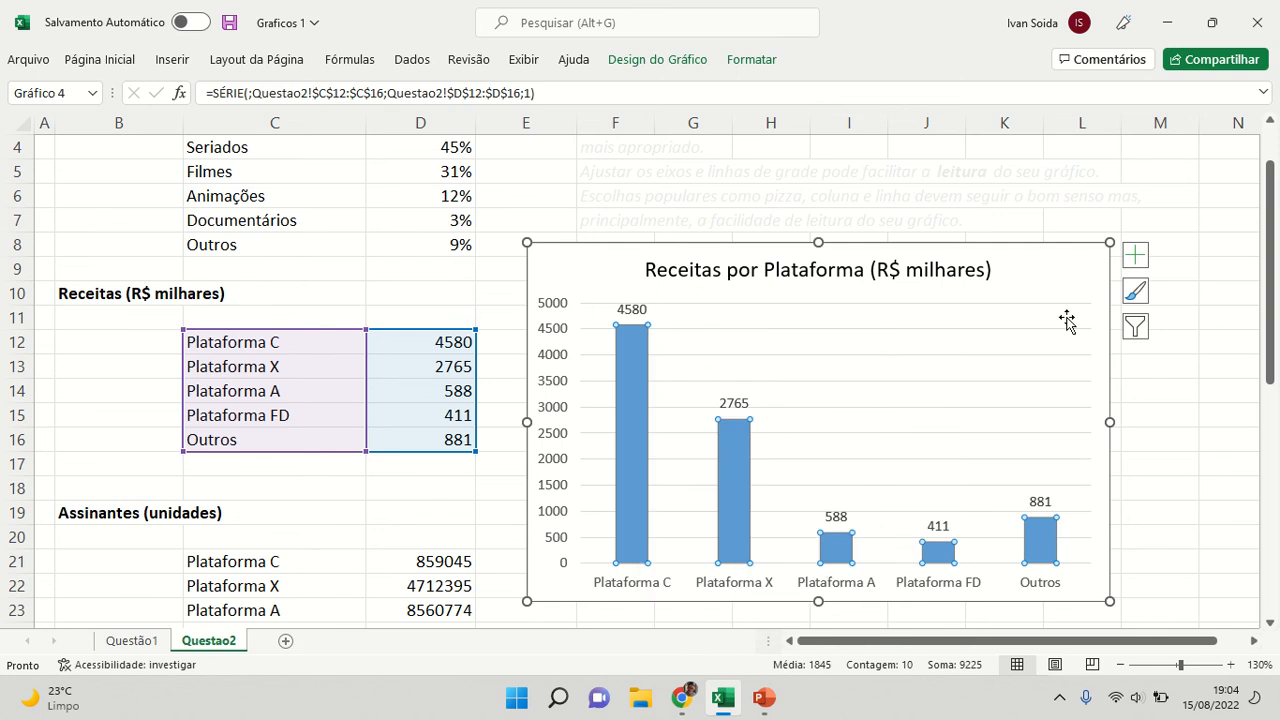
Examine which chart elements are enabled and which positions are available for the data labels.
{"action": "left_click", "coordinate": [1134, 258]}
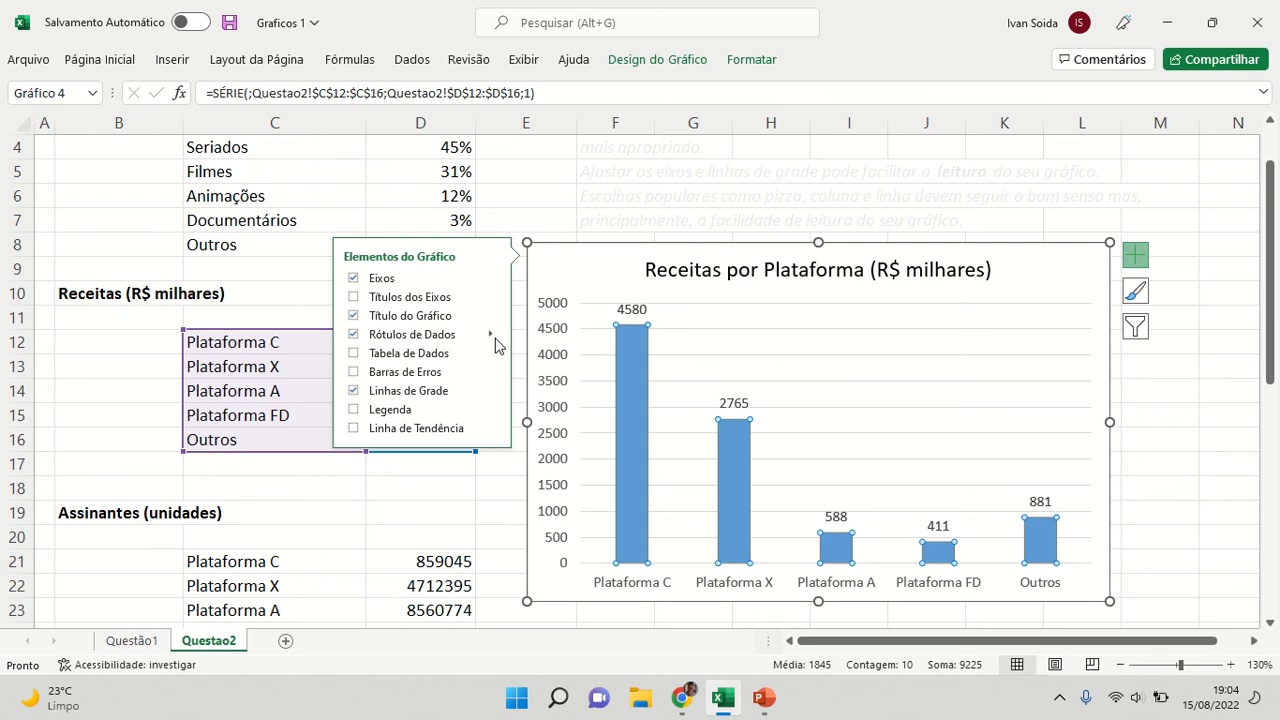
{"action": "left_click", "coordinate": [614, 288]}
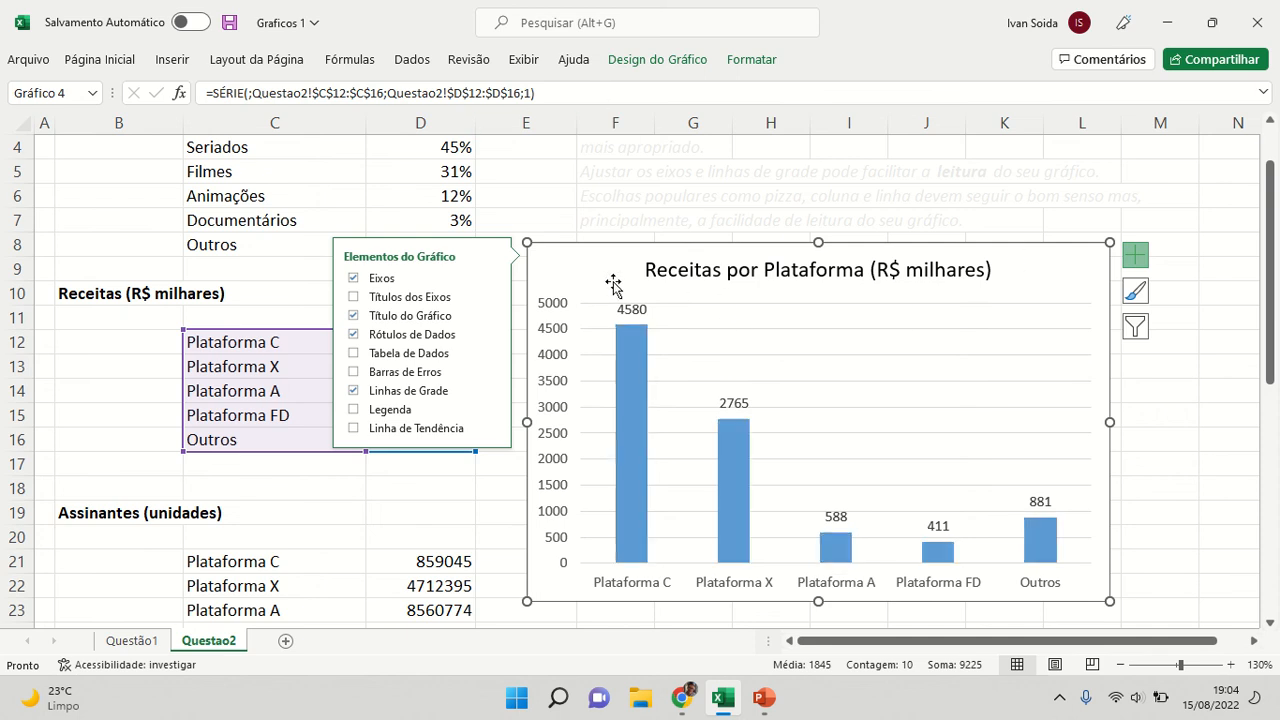
{"action": "left_click", "coordinate": [577, 263]}
{"action": "left_click", "coordinate": [640, 60]}
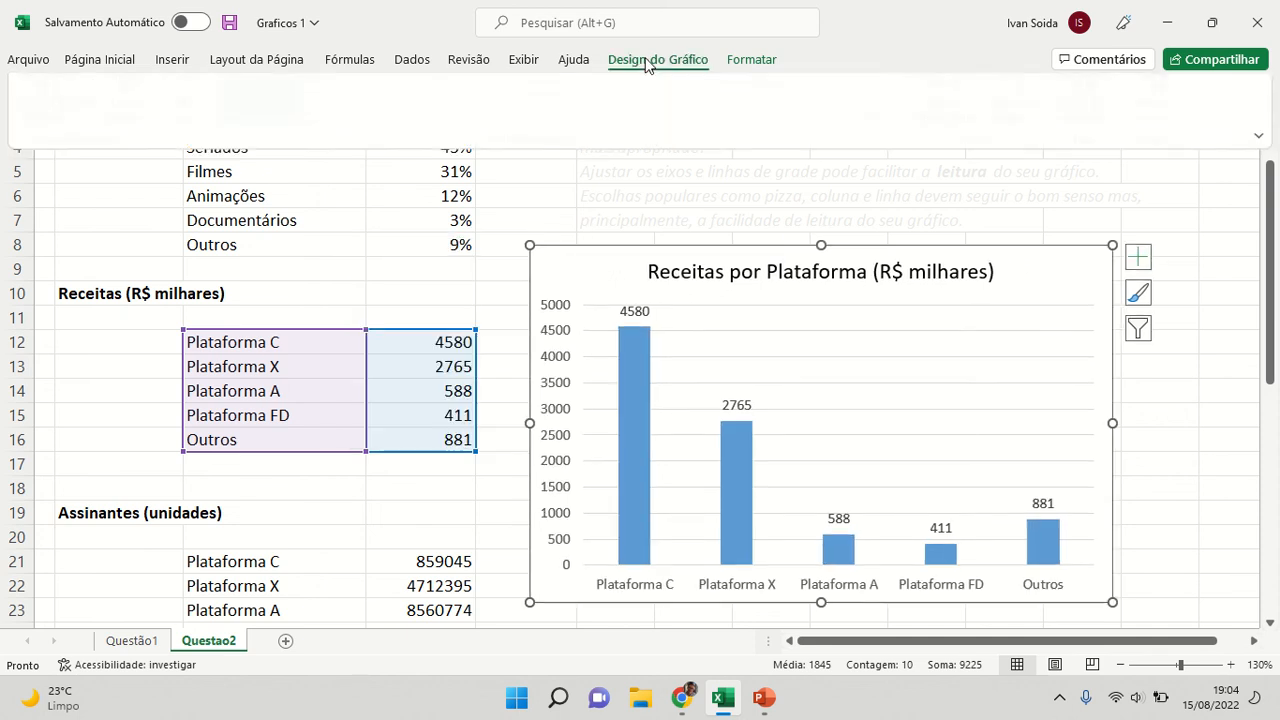
{"action": "left_click", "coordinate": [88, 132]}
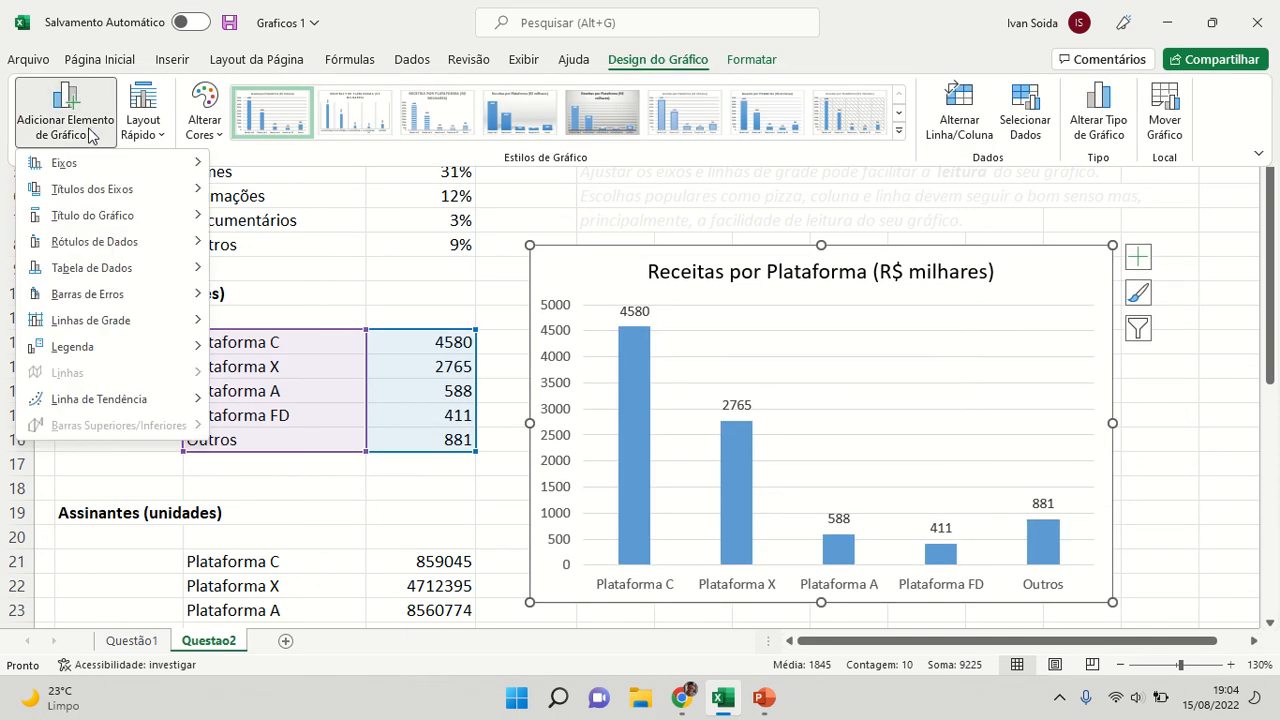
{"action": "mouse_move", "coordinate": [108, 248]}
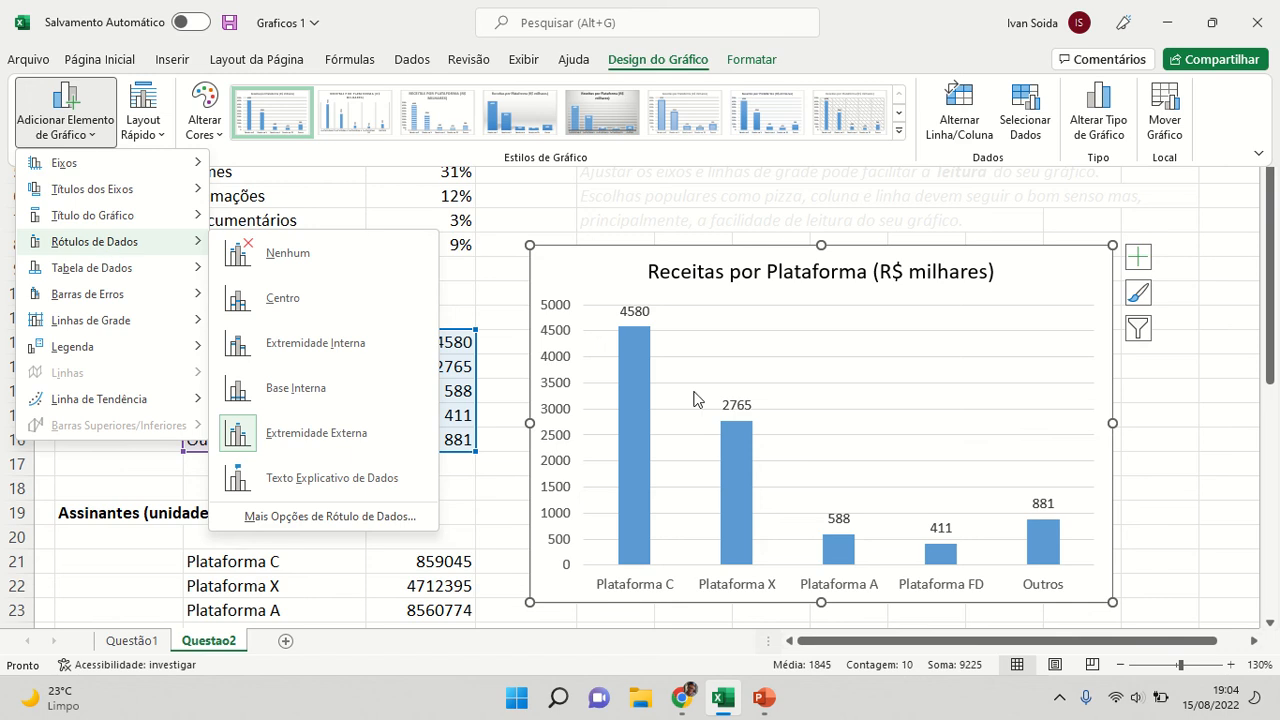
Make all data labels of the column series bold.
{"action": "left_click", "coordinate": [645, 312]}
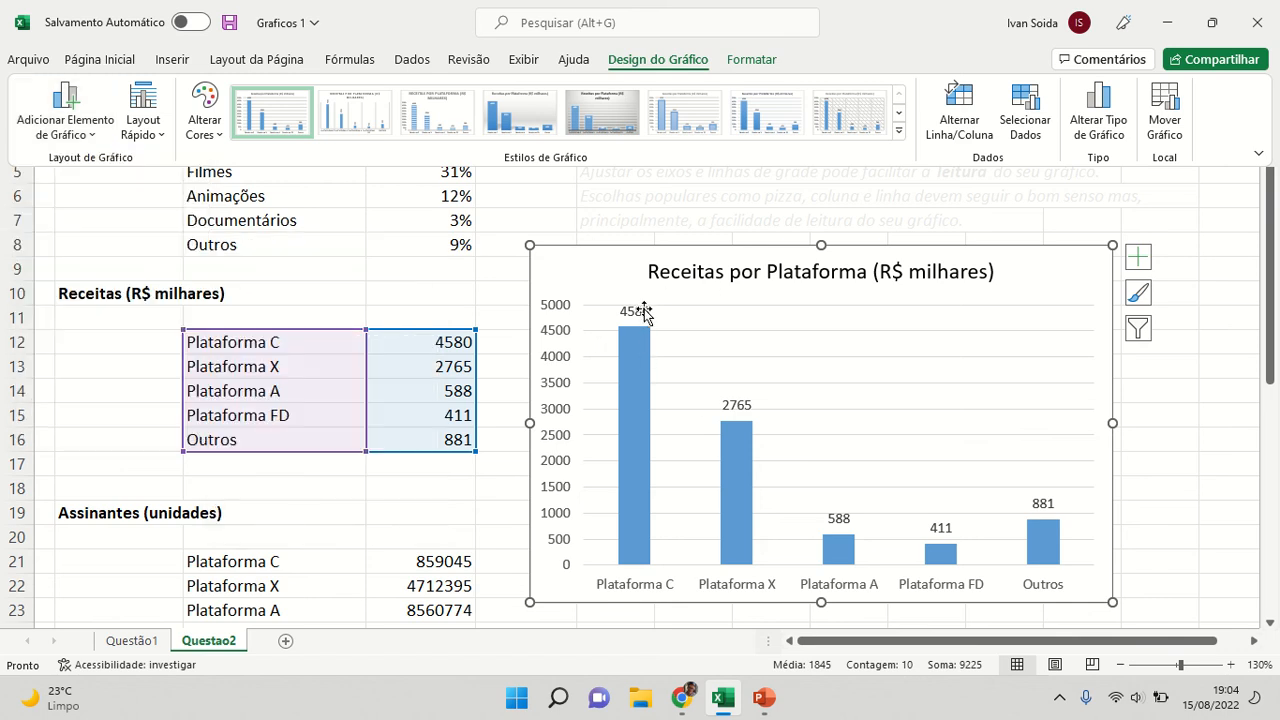
{"action": "left_click", "coordinate": [645, 312]}
{"action": "left_click", "coordinate": [621, 318]}
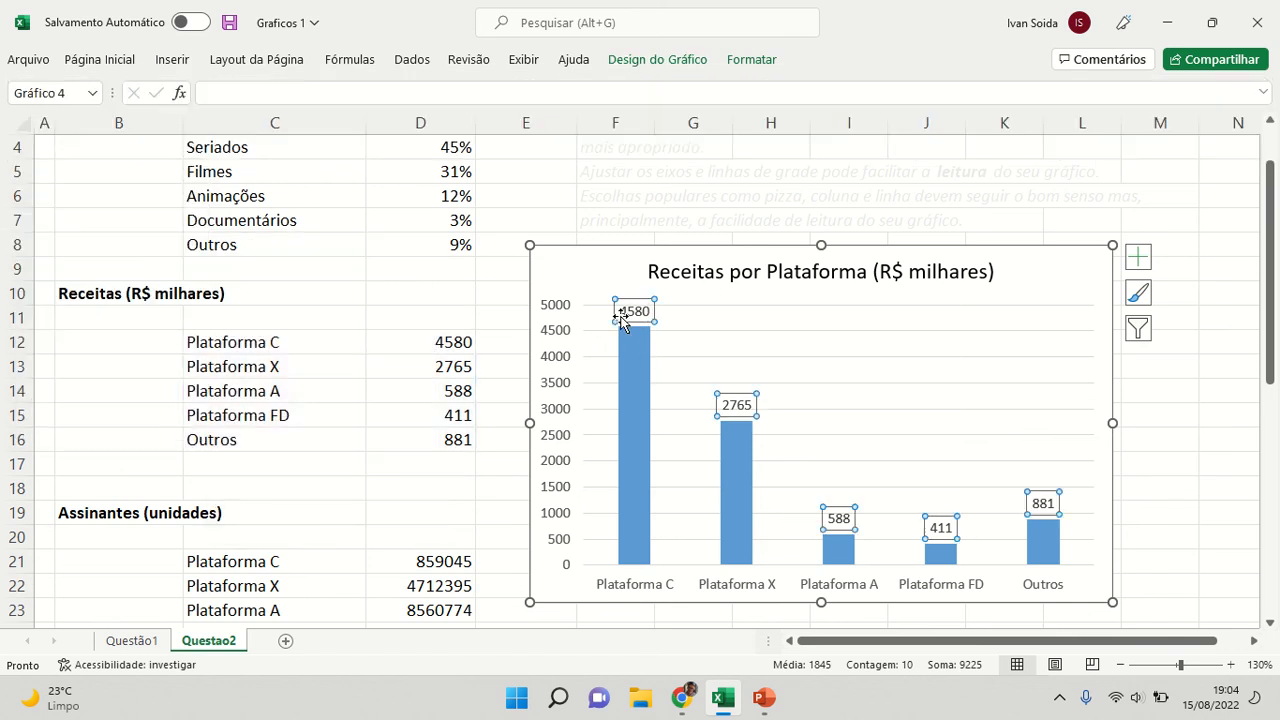
{"action": "key", "text": "ctrl+n"}
{"action": "left_click", "coordinate": [606, 268]}
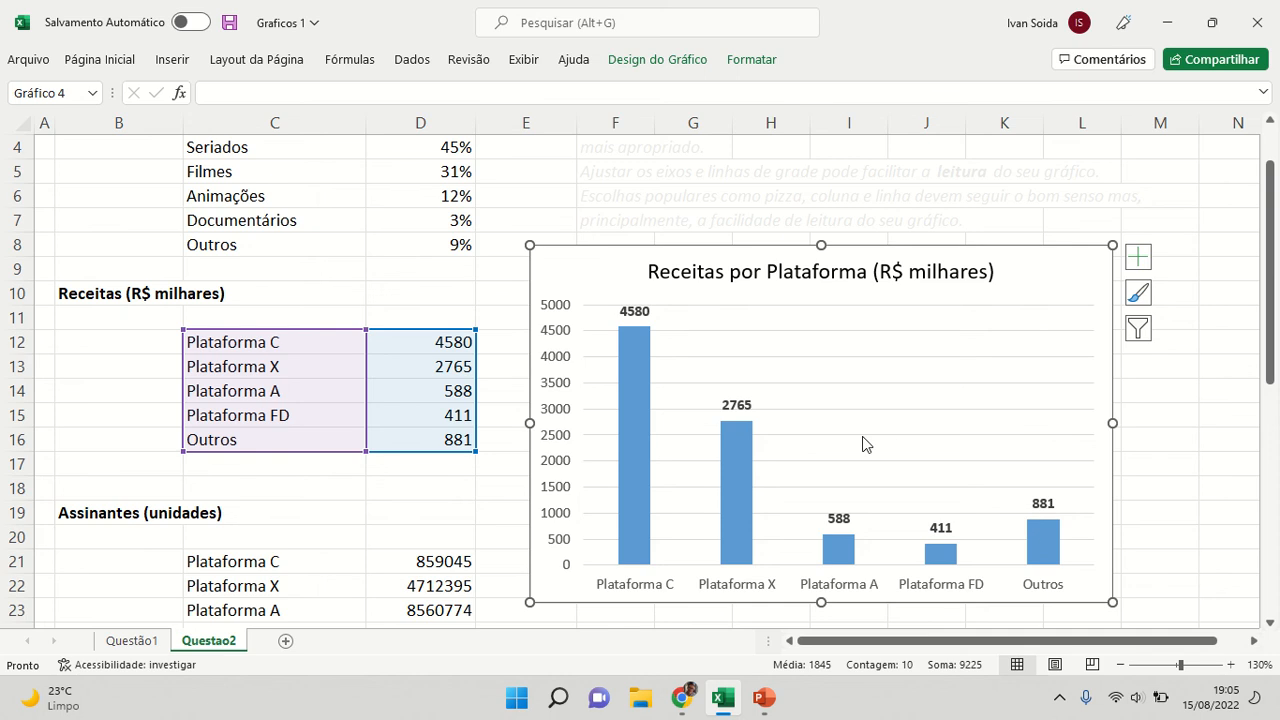
Fill all columns of the Receitas chart with black from the theme colours.
{"action": "mouse_move", "coordinate": [1054, 536]}
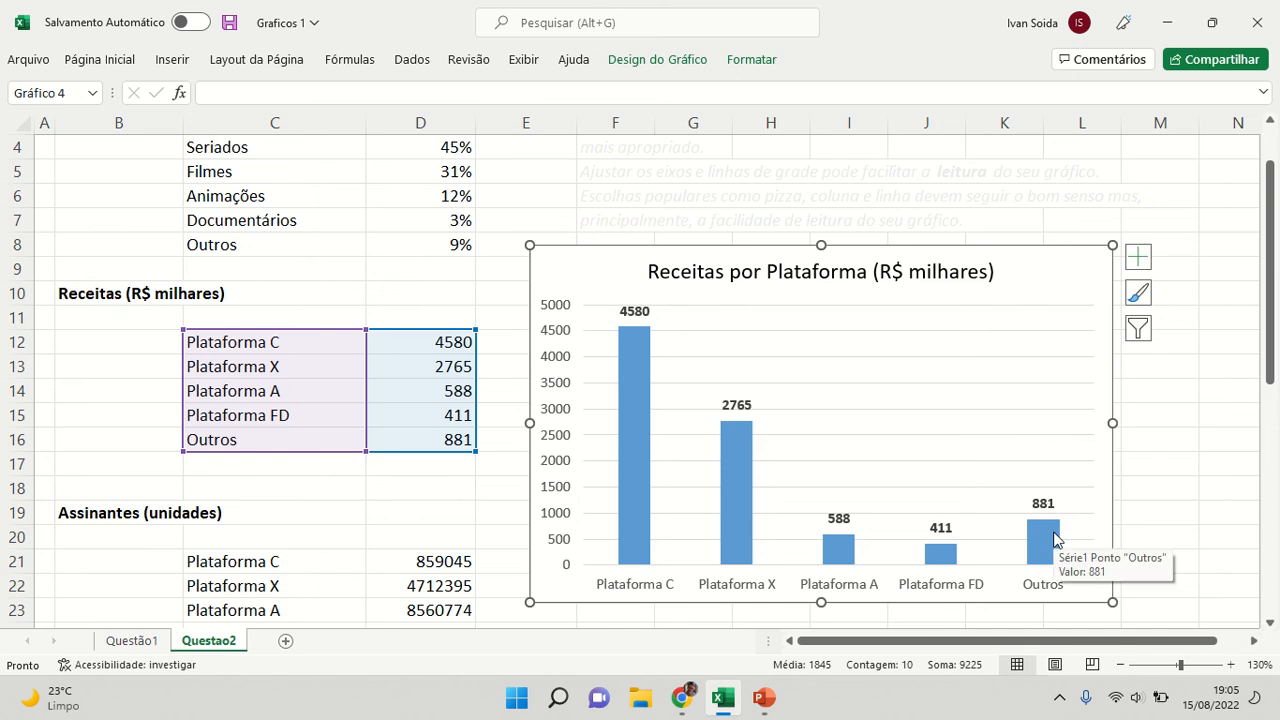
{"action": "left_click", "coordinate": [1166, 470]}
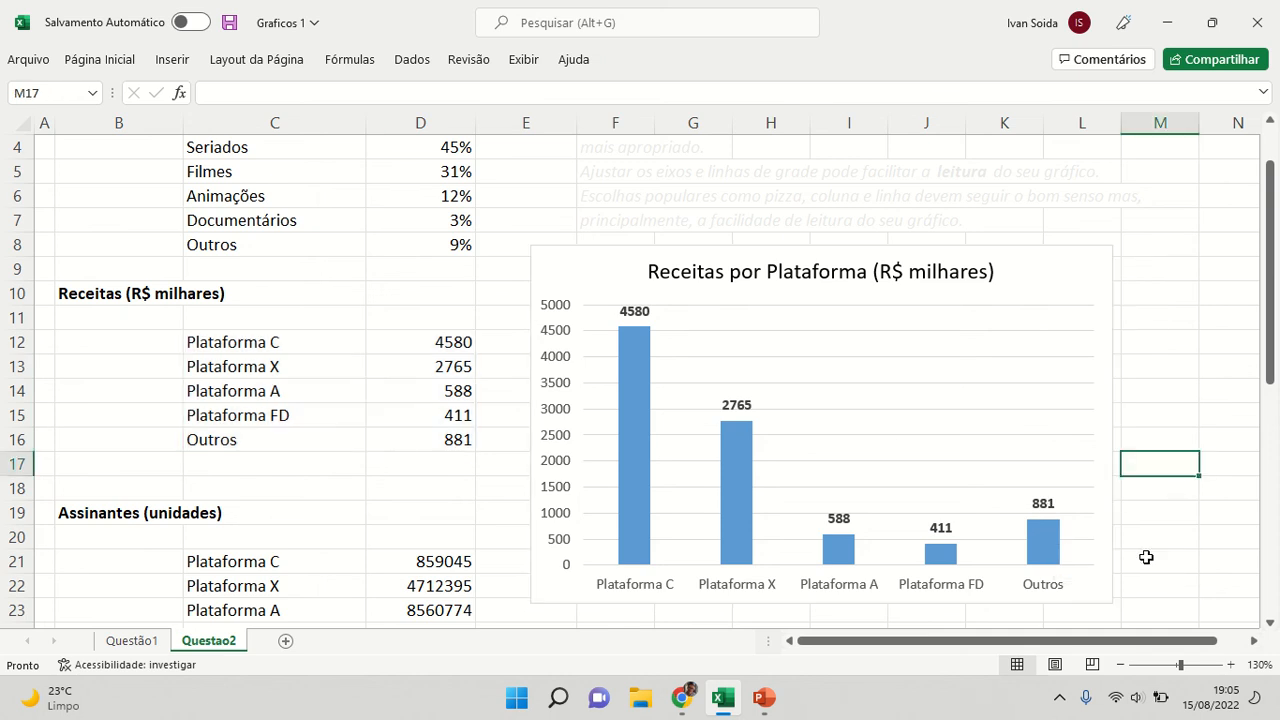
{"action": "right_click", "coordinate": [1040, 557]}
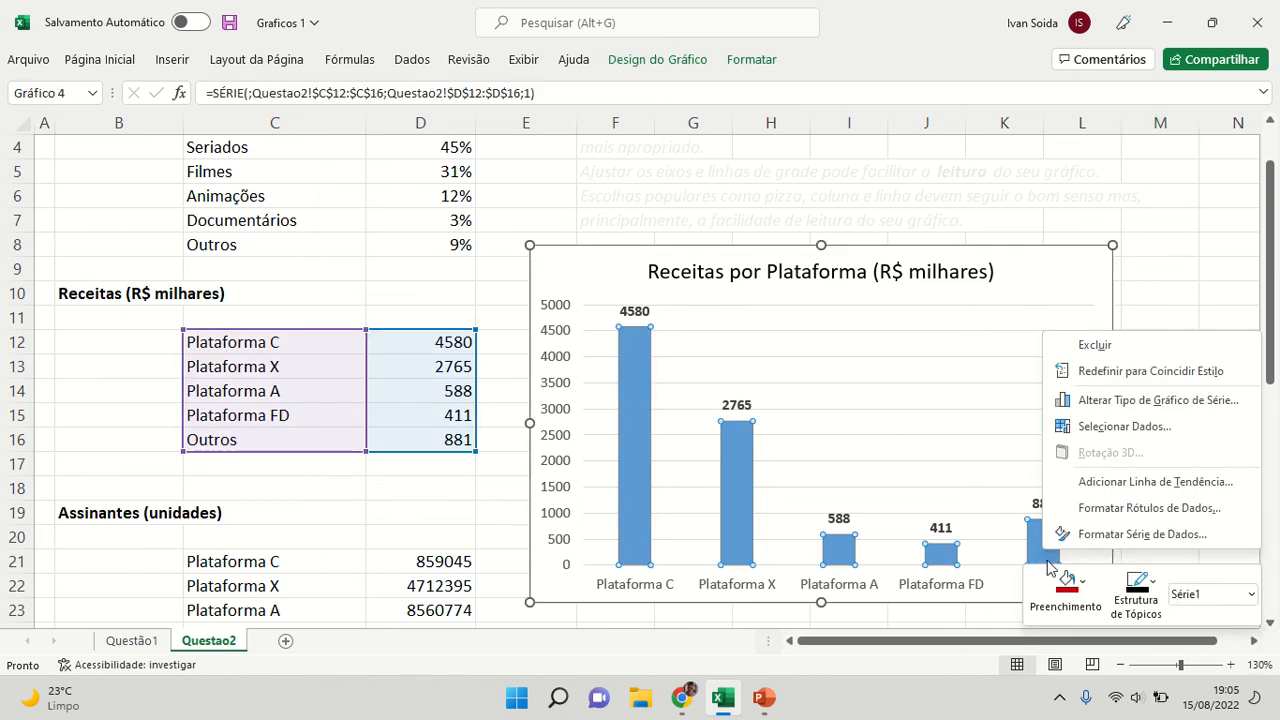
{"action": "left_click", "coordinate": [1080, 586]}
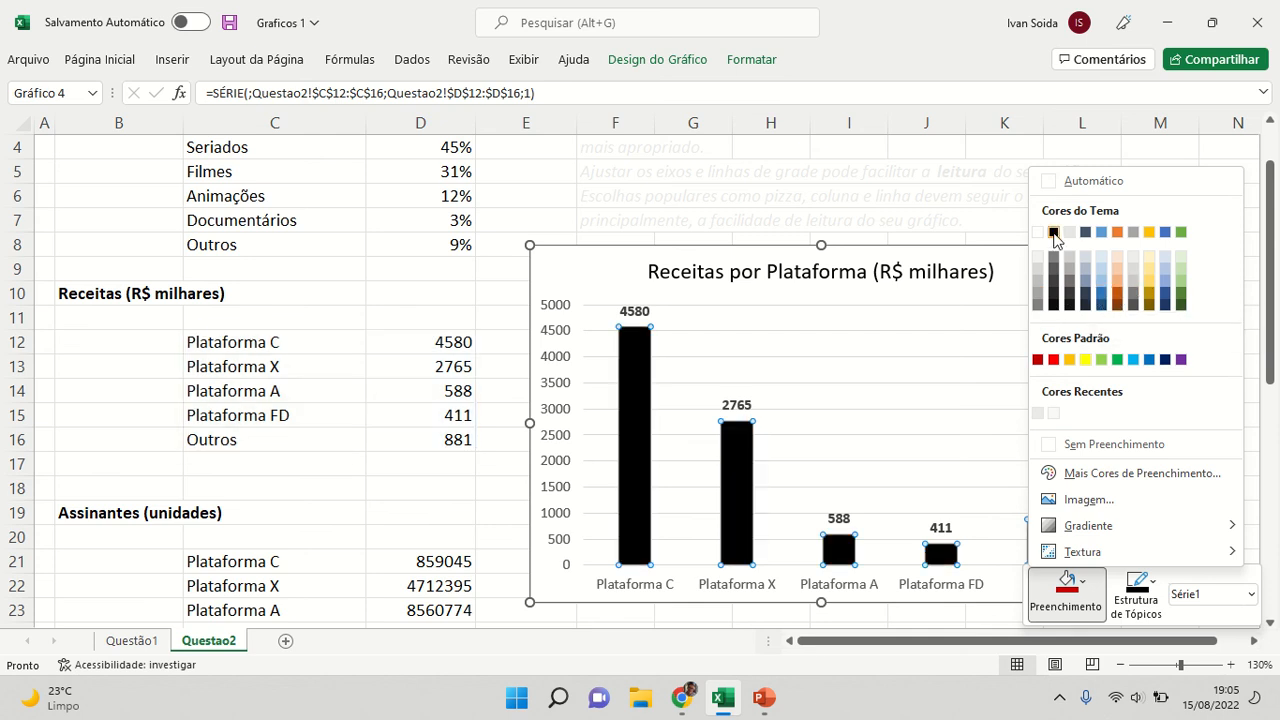
{"action": "left_click", "coordinate": [1054, 234]}
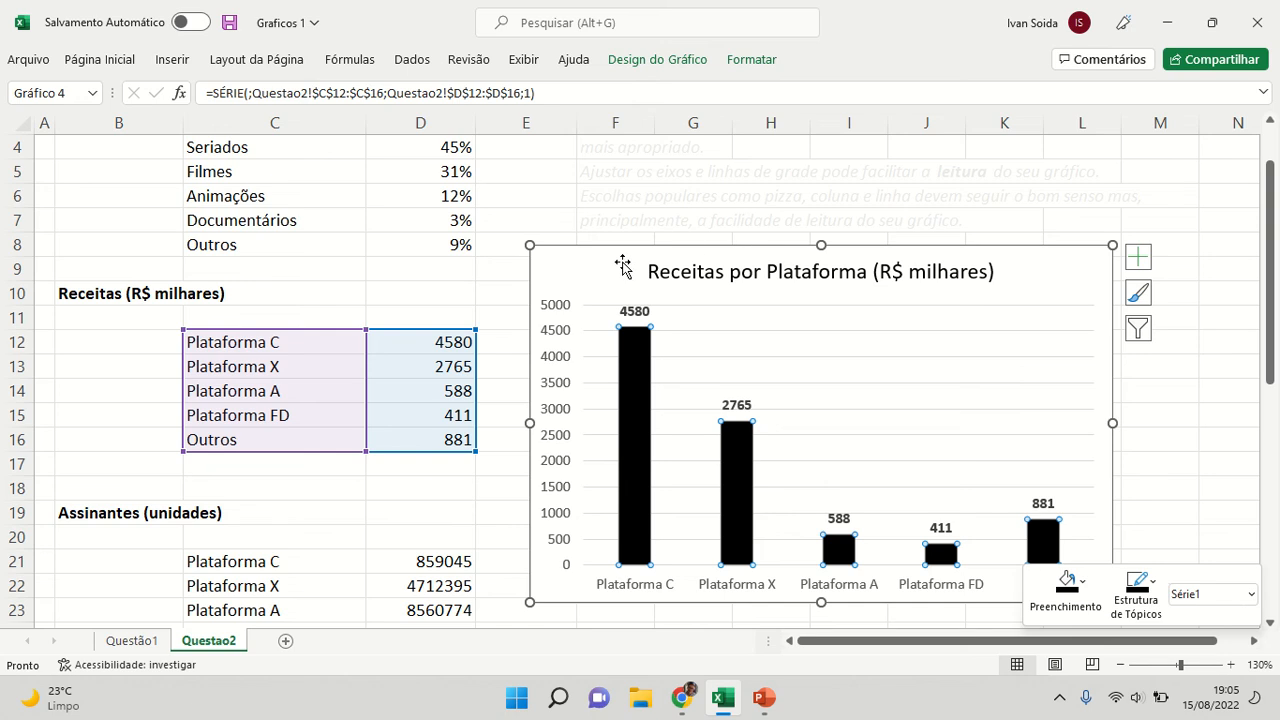
Fill all columns of the Receitas chart with dark red from the standard colours.
{"action": "right_click", "coordinate": [637, 381]}
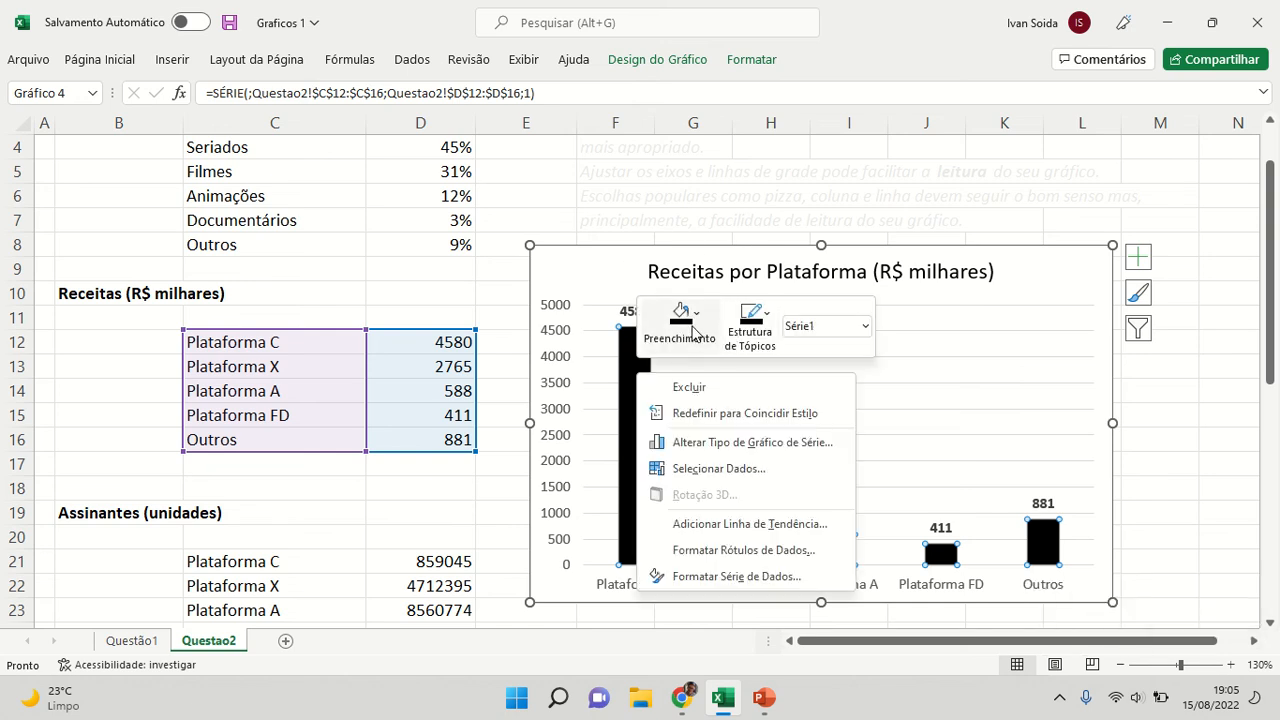
{"action": "left_click", "coordinate": [695, 328]}
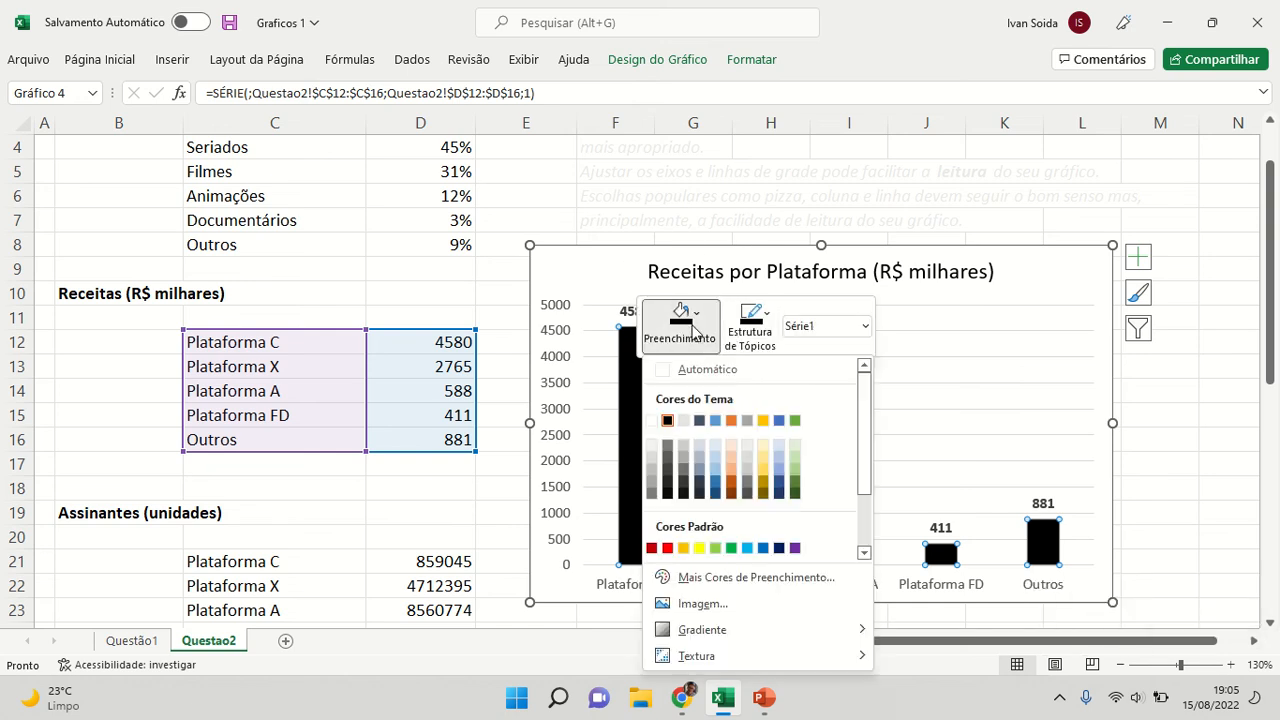
{"action": "left_click", "coordinate": [652, 548]}
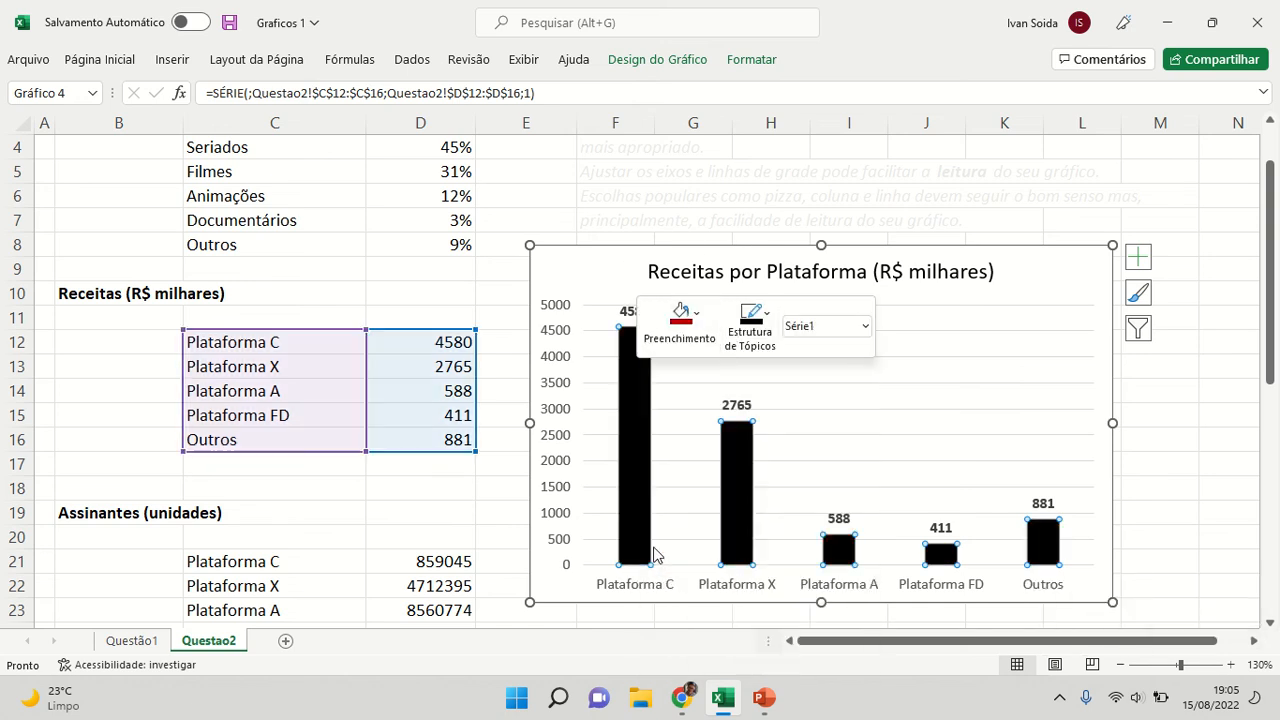
{"action": "left_click", "coordinate": [587, 263]}
{"action": "left_click_drag", "start_coordinate": [585, 262], "coordinate": [581, 263]}
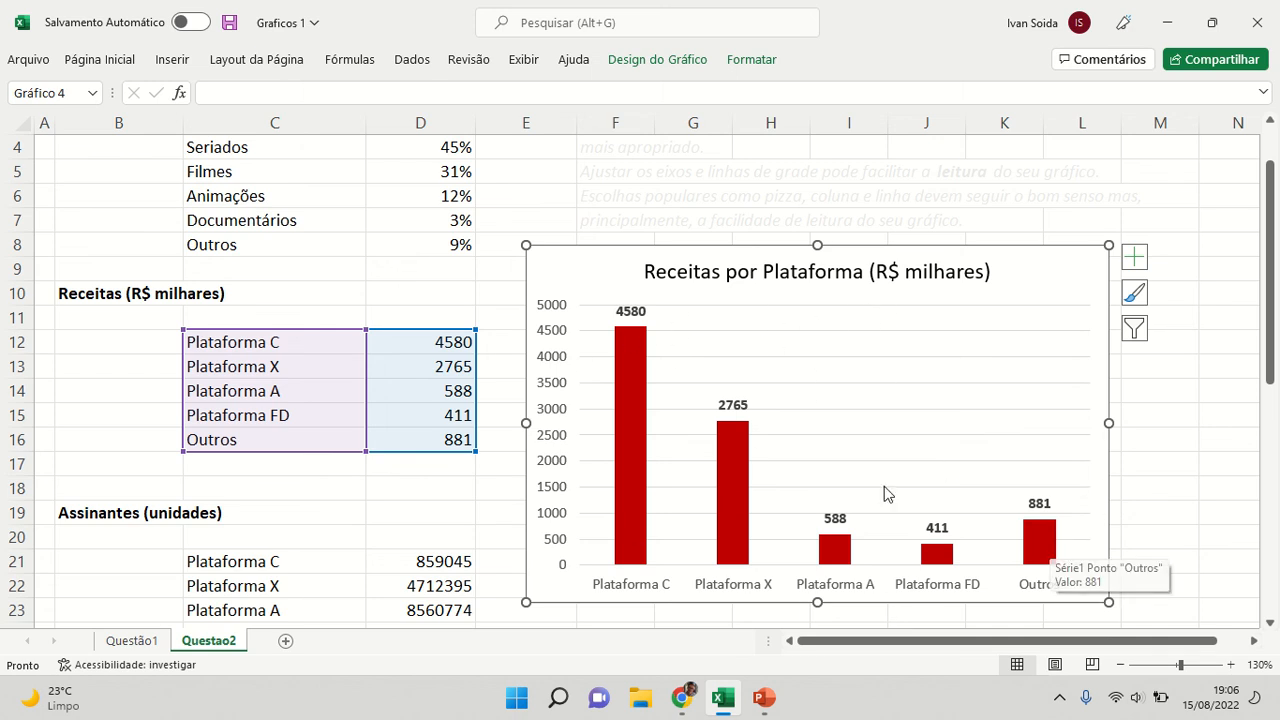
{"action": "left_click", "coordinate": [1172, 414]}
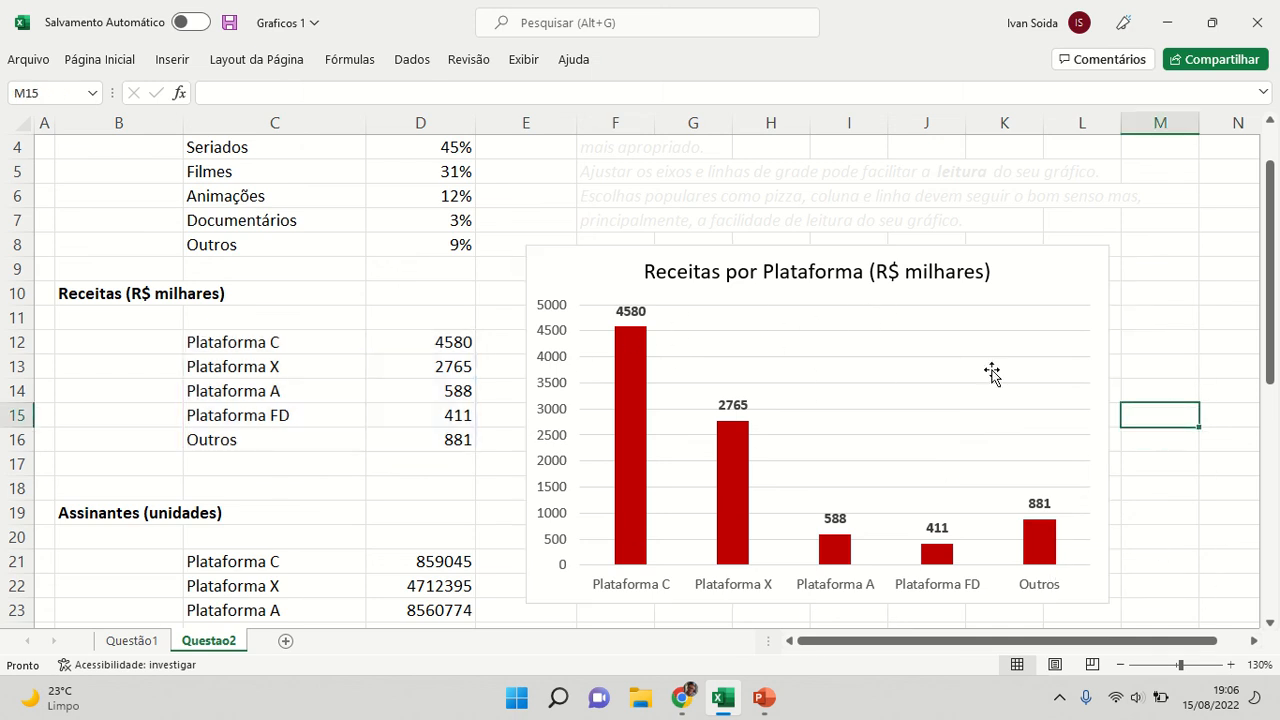
Fill only the Outros column with dark blue from the extended standard colour palette.
{"action": "left_click", "coordinate": [1040, 548]}
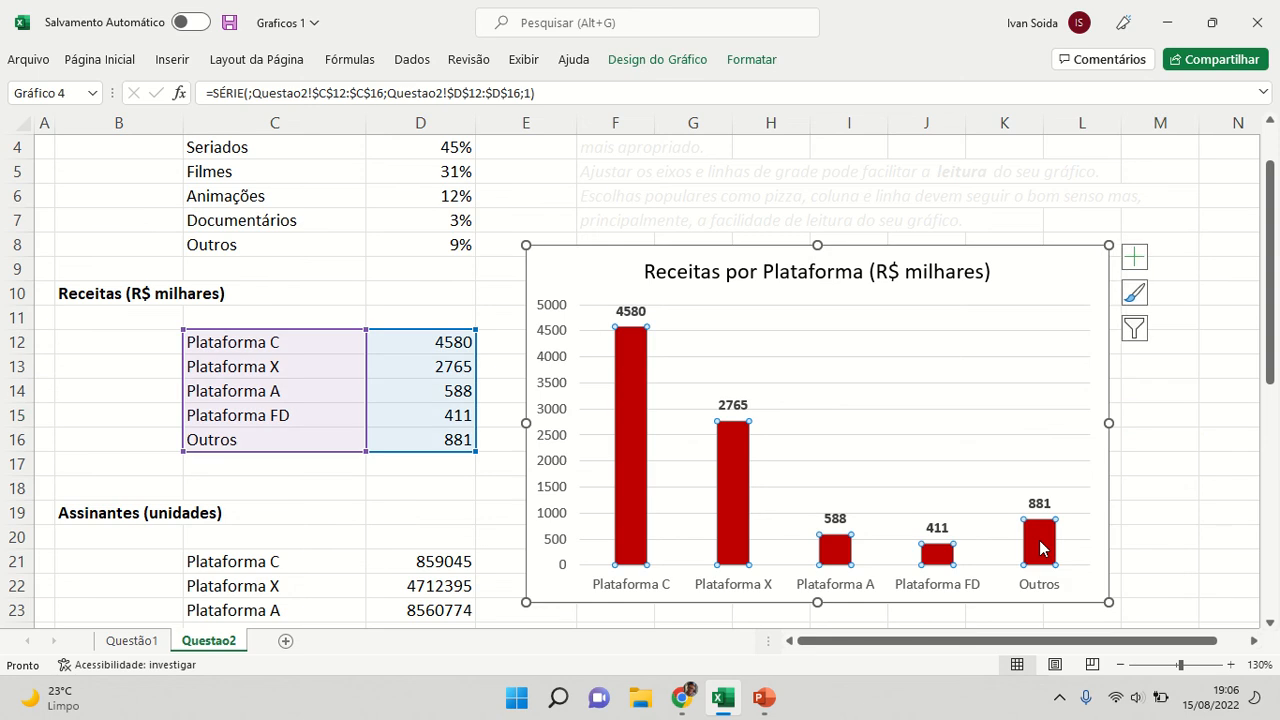
{"action": "left_click", "coordinate": [1040, 548]}
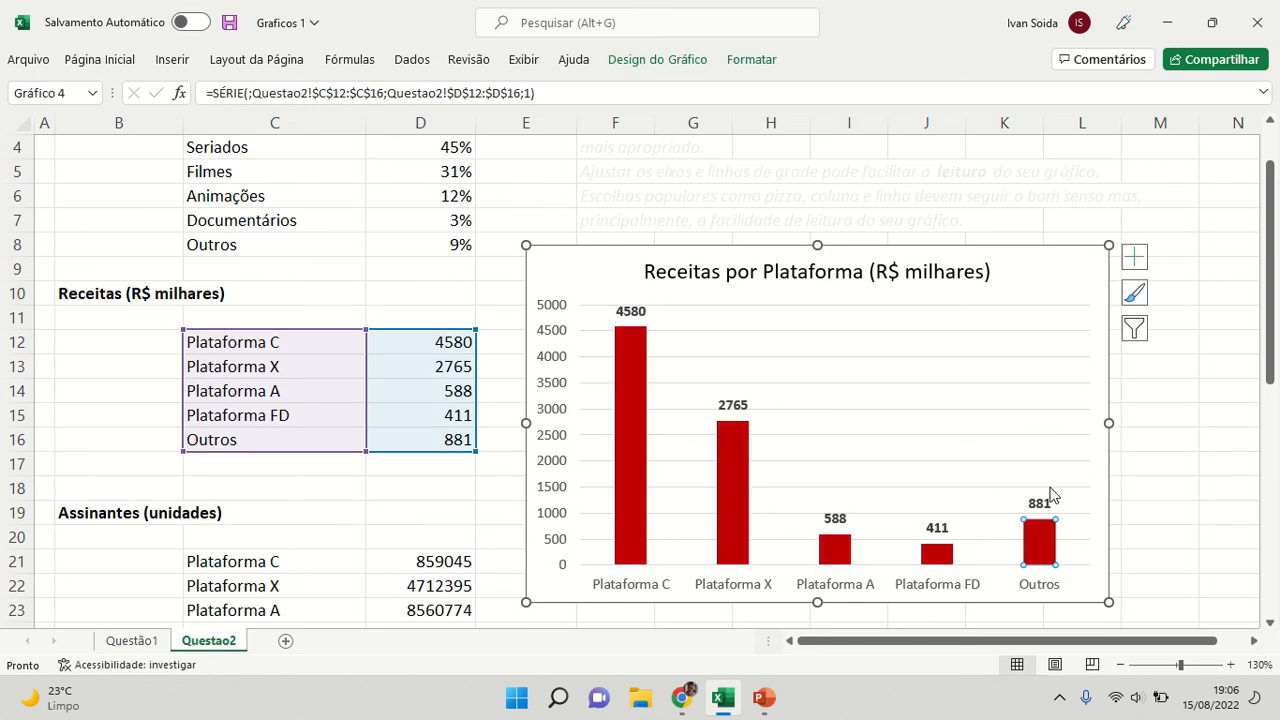
{"action": "right_click", "coordinate": [1044, 545]}
{"action": "left_click", "coordinate": [1082, 579]}
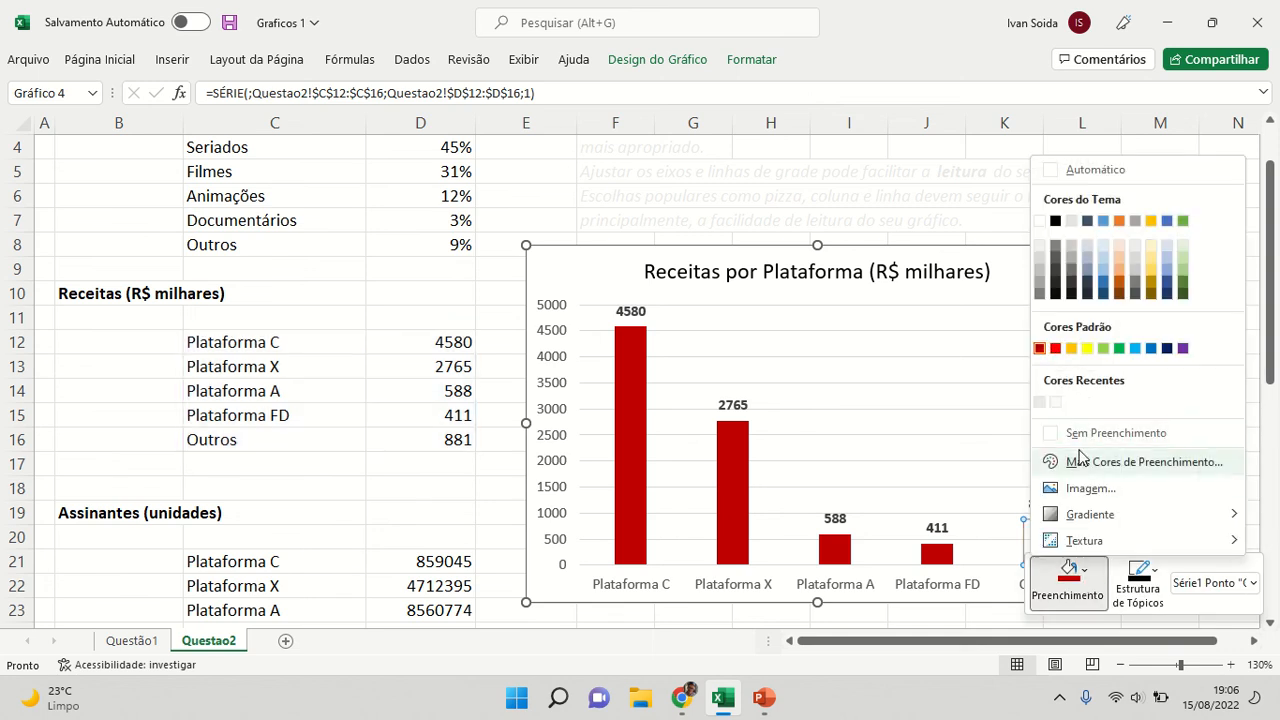
{"action": "left_click", "coordinate": [1080, 466]}
{"action": "left_click", "coordinate": [742, 195]}
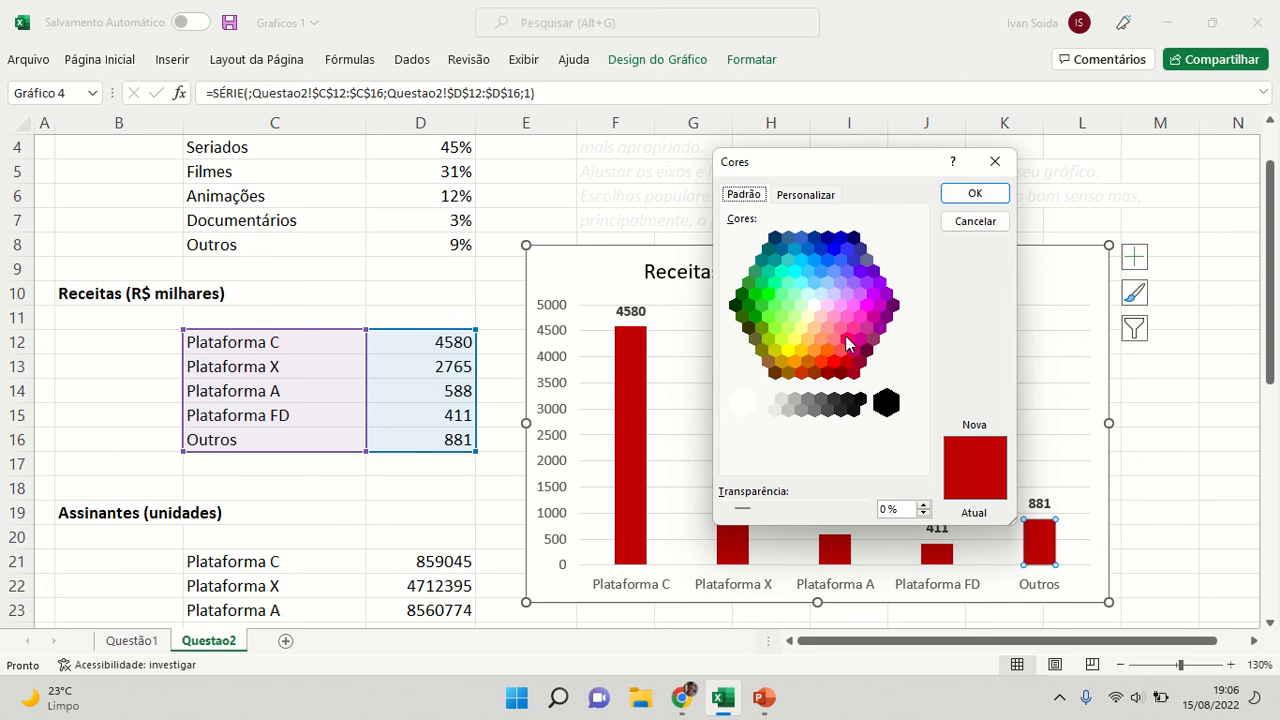
{"action": "double_click", "coordinate": [829, 237]}
{"action": "left_click", "coordinate": [1168, 389]}
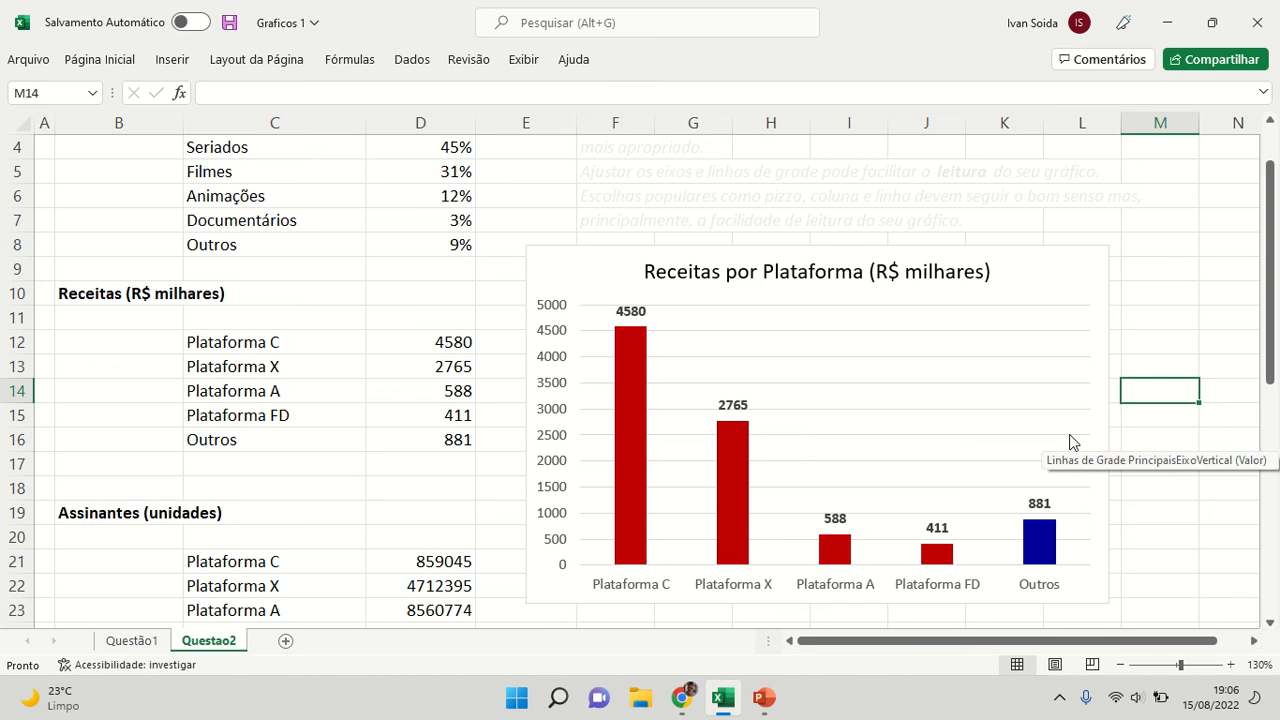
Nudge the Receitas chart slightly and give its chart area a black outline.
{"action": "left_click_drag", "start_coordinate": [587, 268], "coordinate": [601, 271]}
{"action": "right_click", "coordinate": [601, 271]}
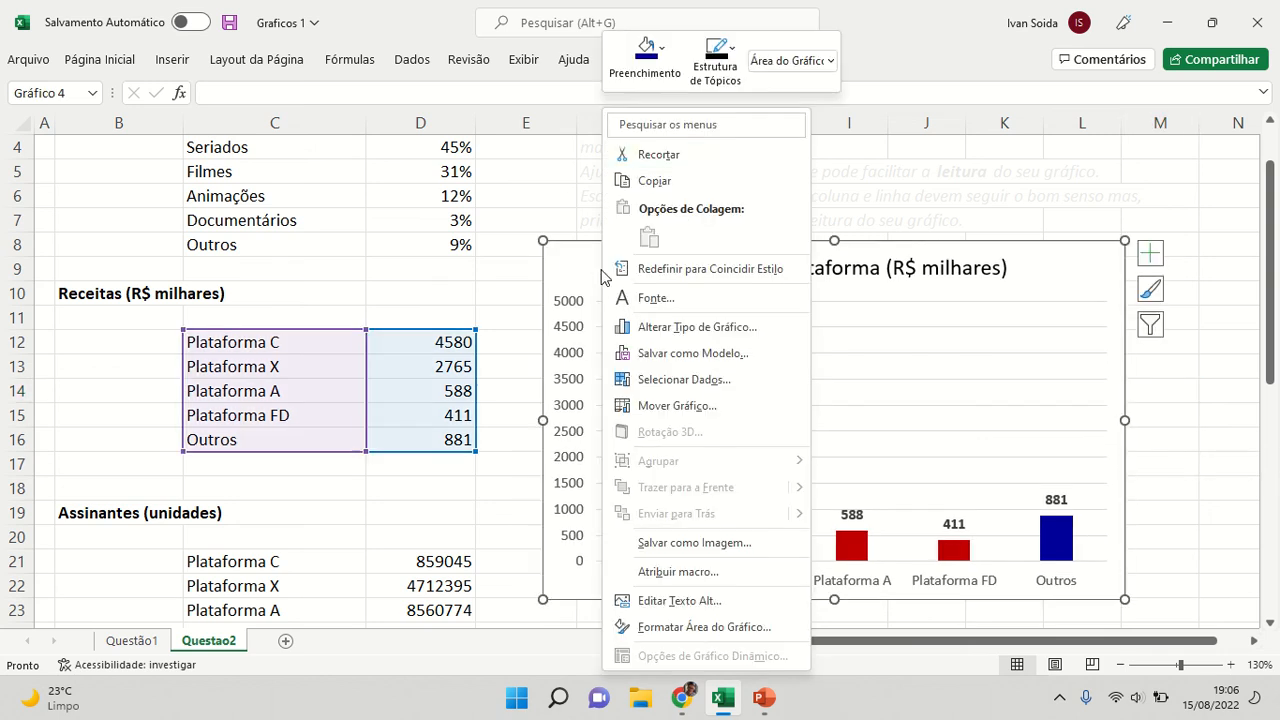
{"action": "left_click", "coordinate": [721, 80]}
{"action": "left_click", "coordinate": [748, 105]}
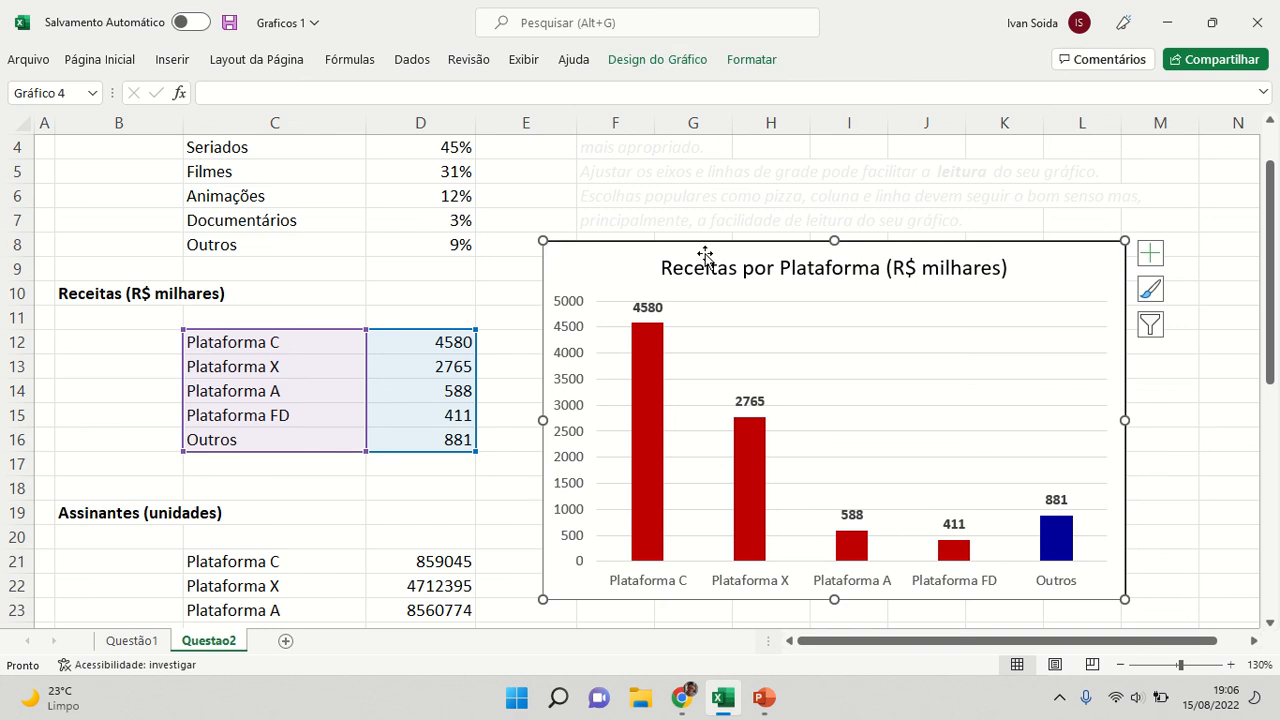
{"action": "left_click", "coordinate": [1214, 369]}
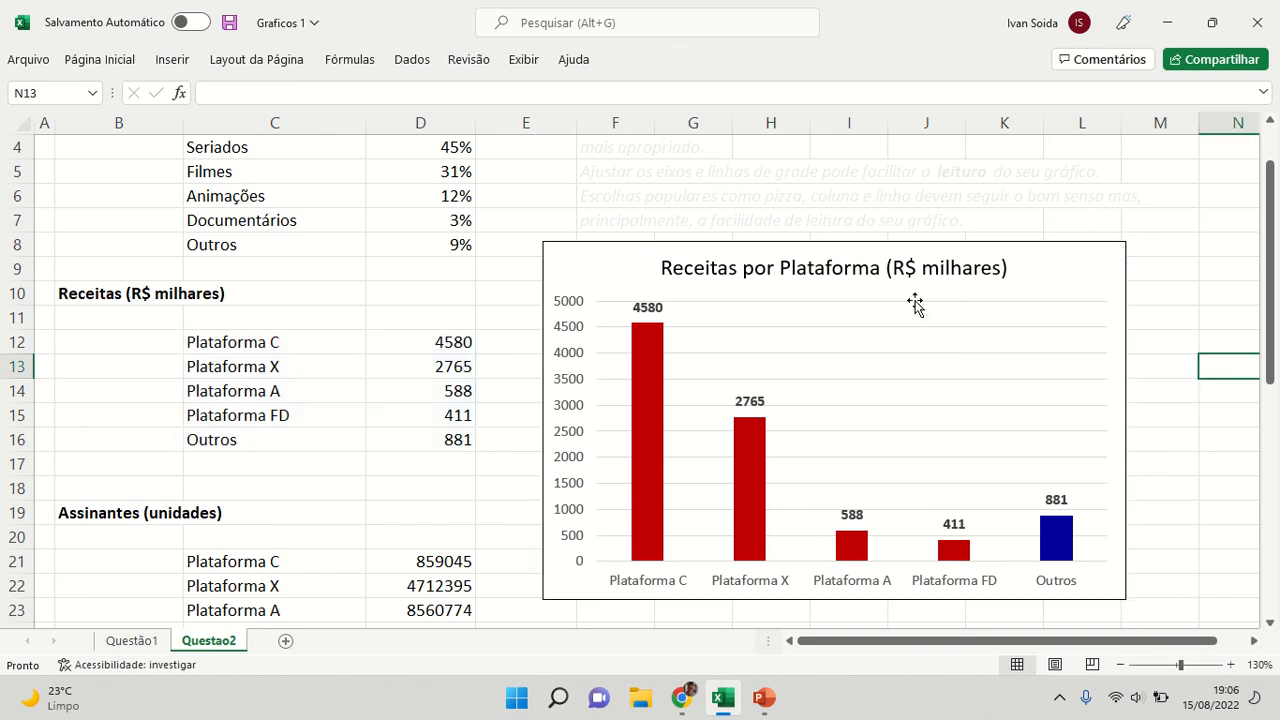
Set the vertical axis bounds of the Receitas chart to a minimum of 200 and a maximum of 7000.
{"action": "left_click", "coordinate": [568, 311]}
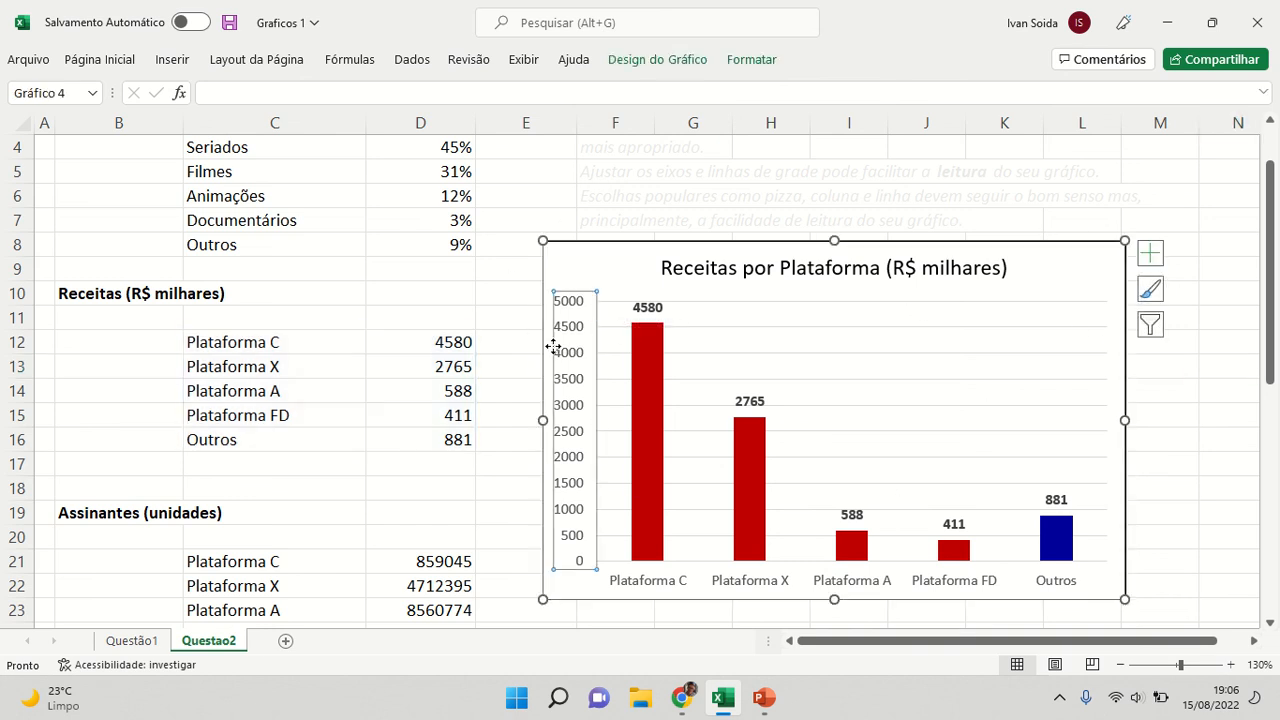
{"action": "right_click", "coordinate": [577, 515]}
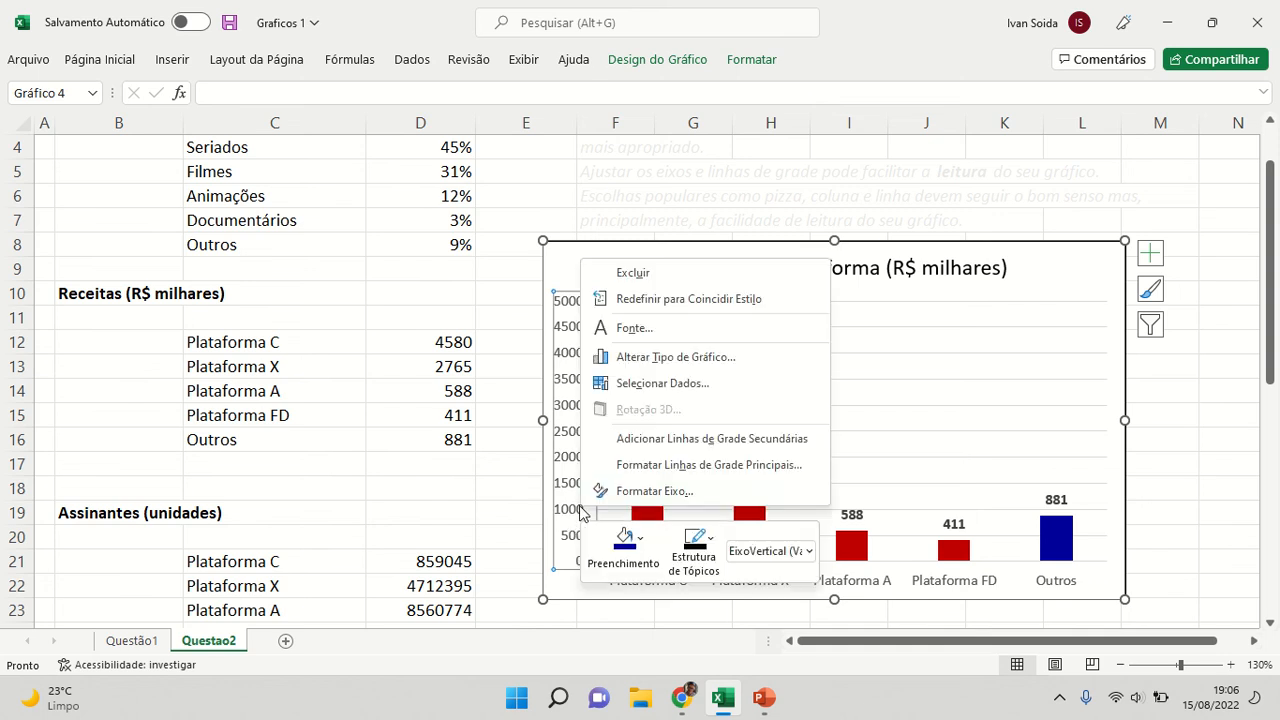
{"action": "left_click", "coordinate": [643, 491]}
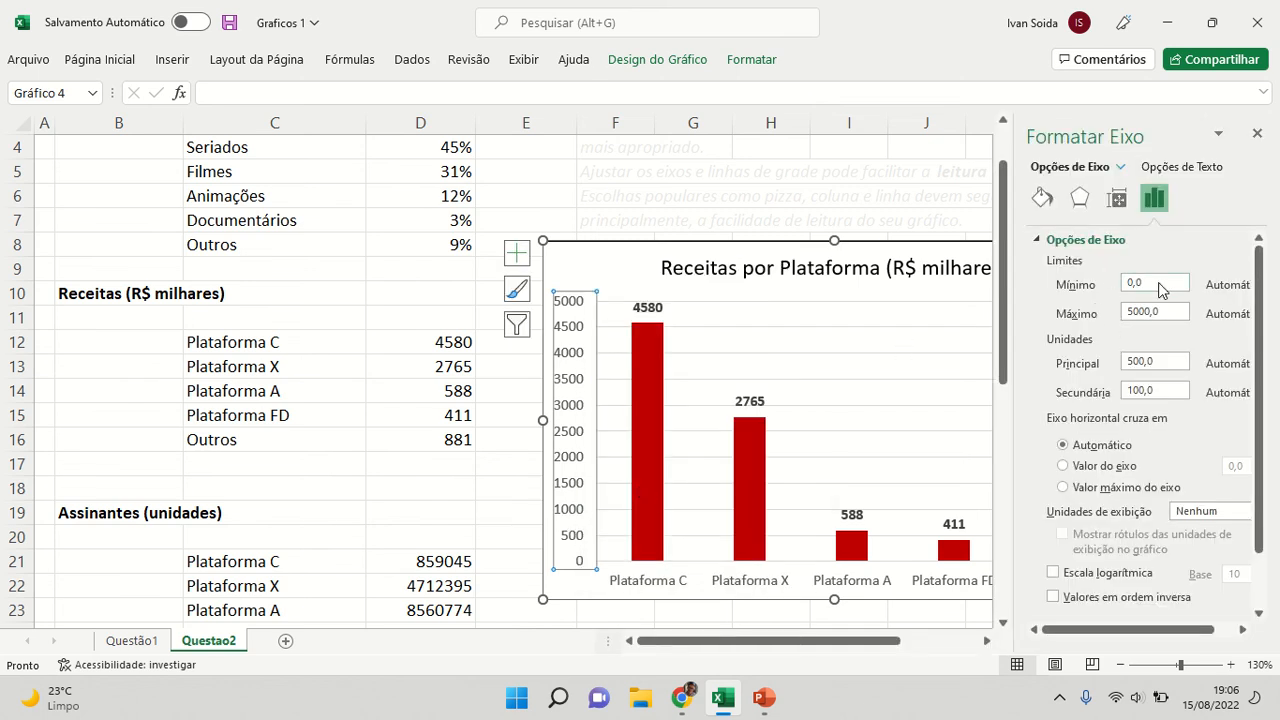
{"action": "left_click_drag", "start_coordinate": [1160, 284], "coordinate": [1054, 283]}
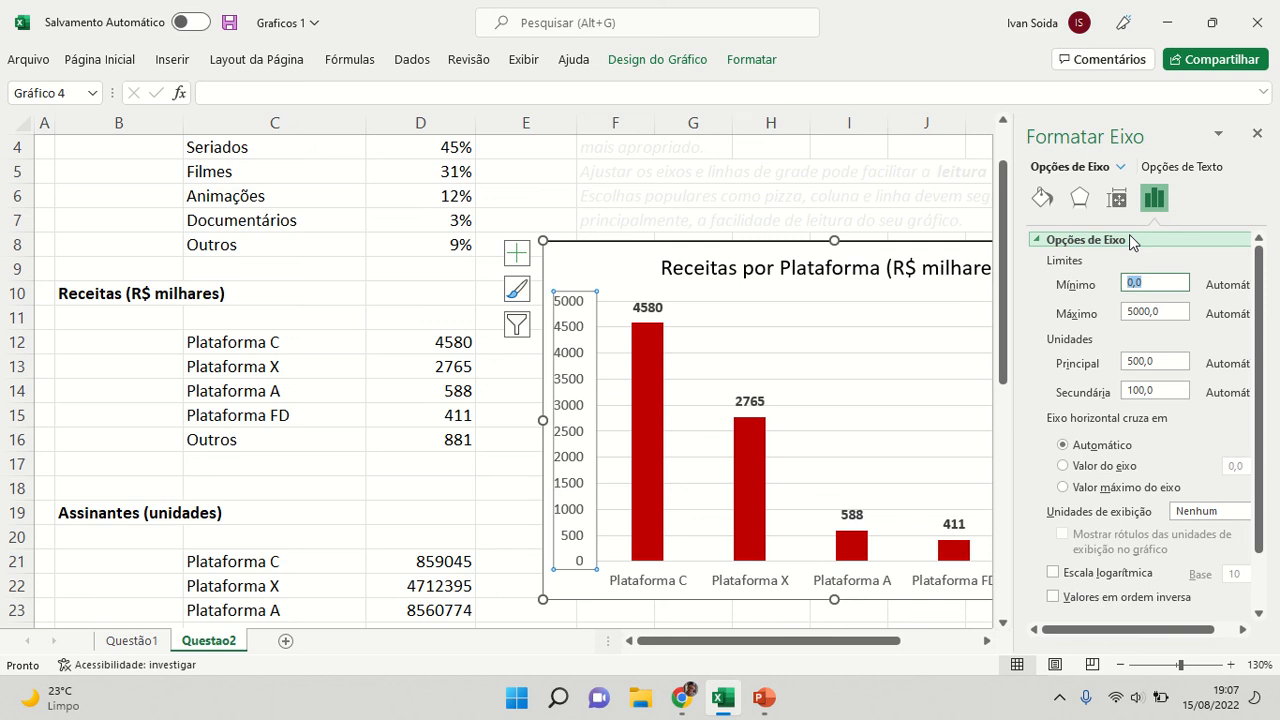
{"action": "type", "text": "200"}
{"action": "key", "text": "Tab"}
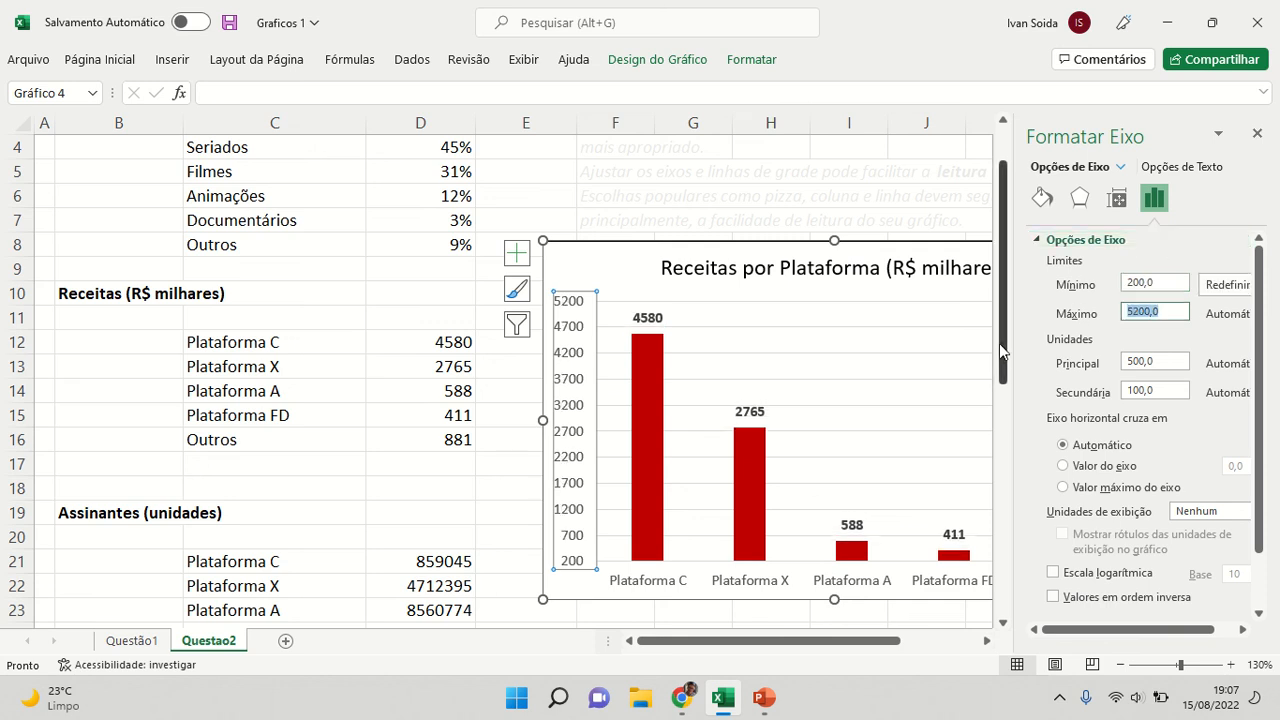
{"action": "type", "text": "70"}
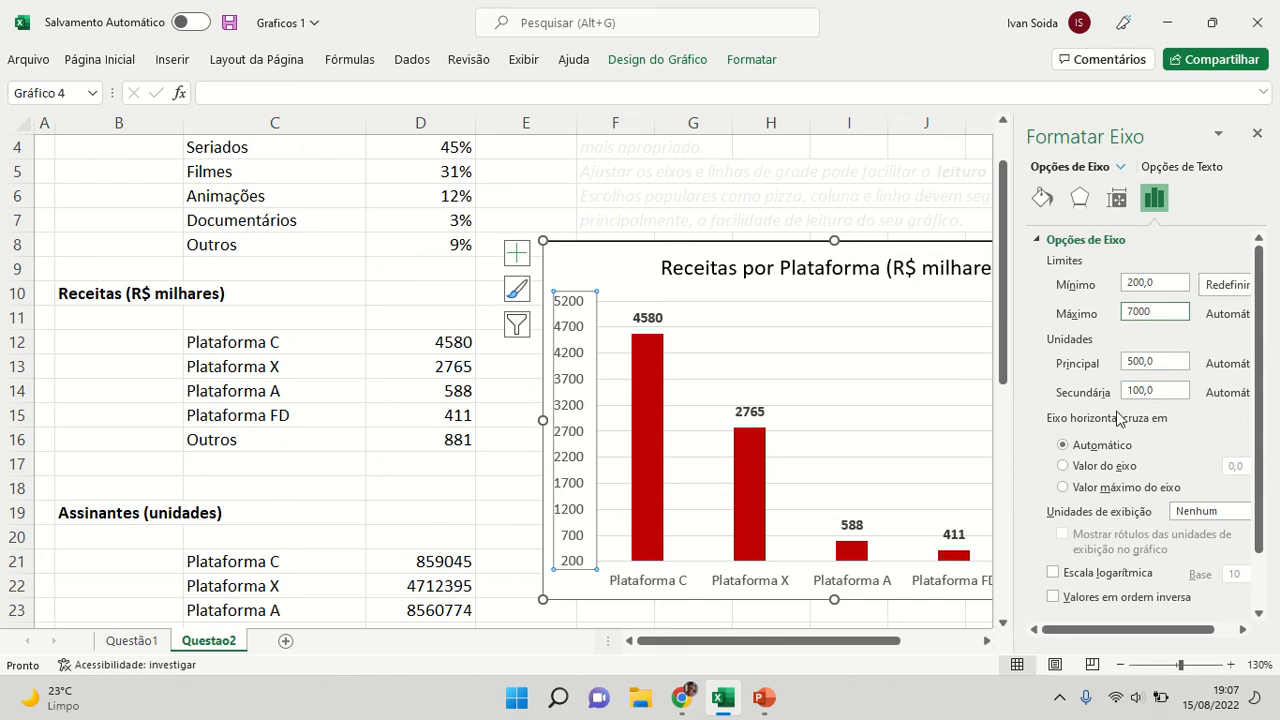
Set the major unit of the vertical axis to 100 and close the axis formatting options.
{"action": "left_click", "coordinate": [1163, 362]}
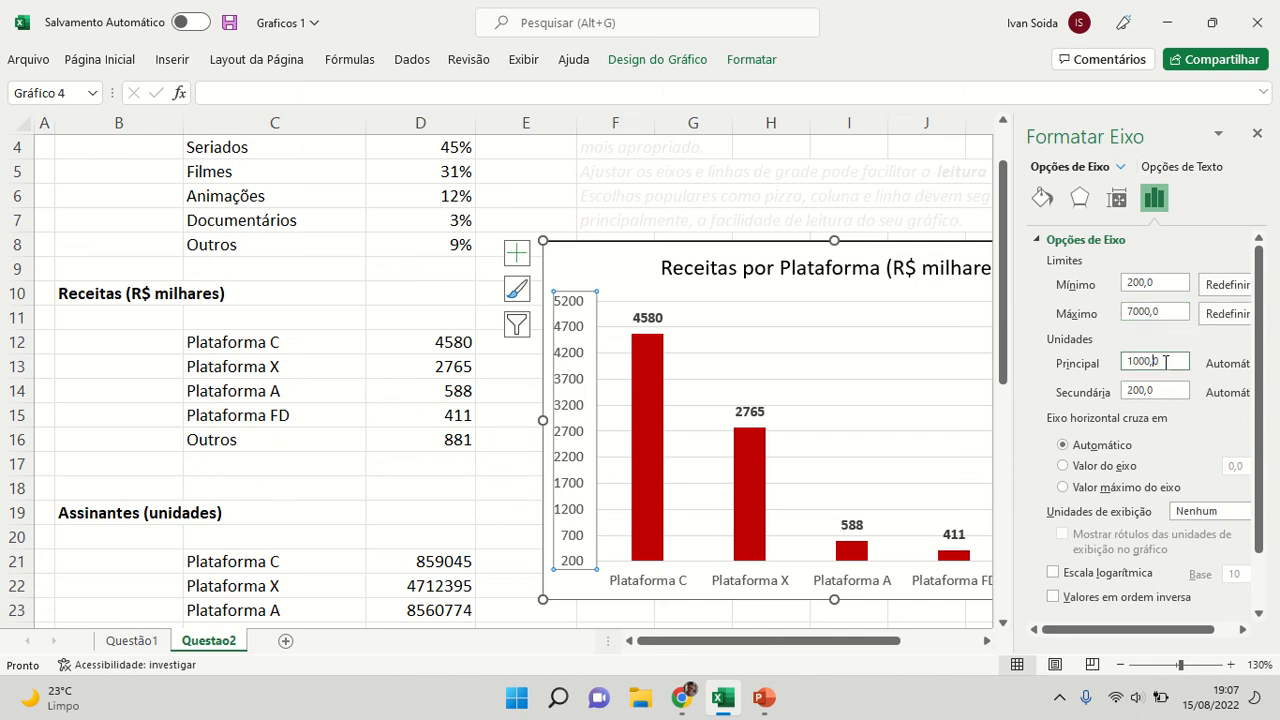
{"action": "left_click_drag", "start_coordinate": [1174, 364], "coordinate": [1101, 364]}
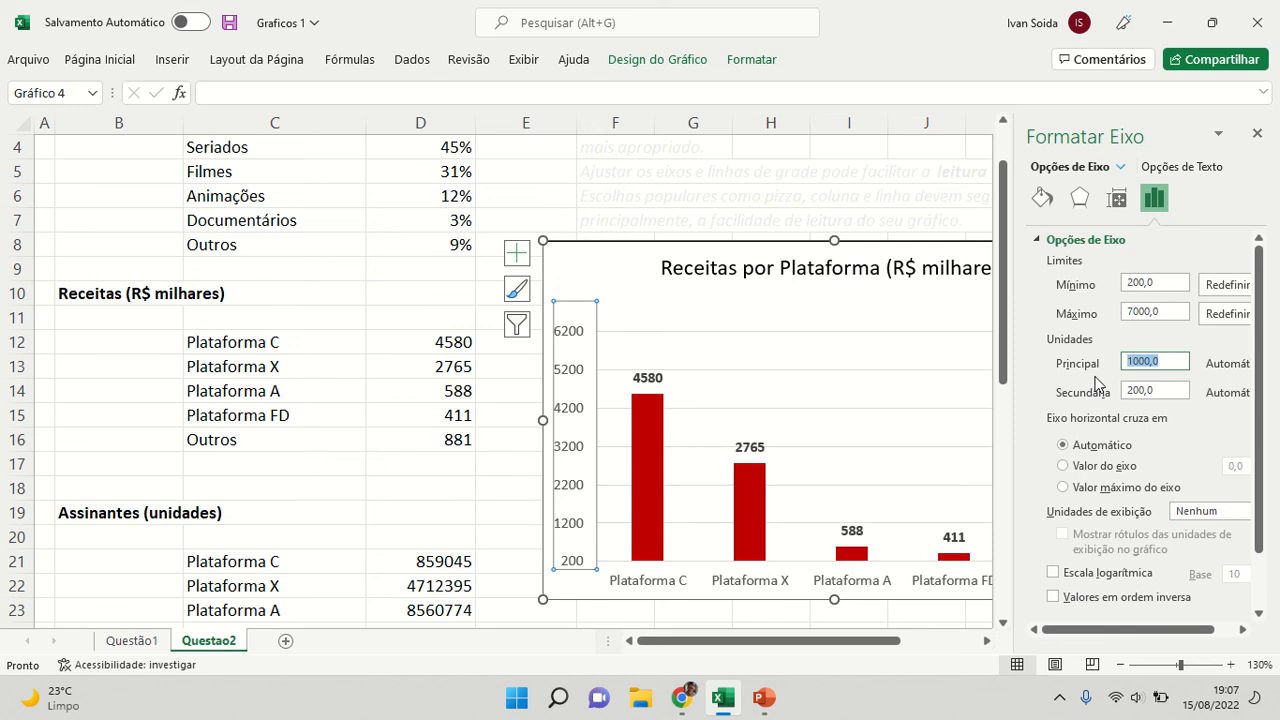
{"action": "type", "text": "10"}
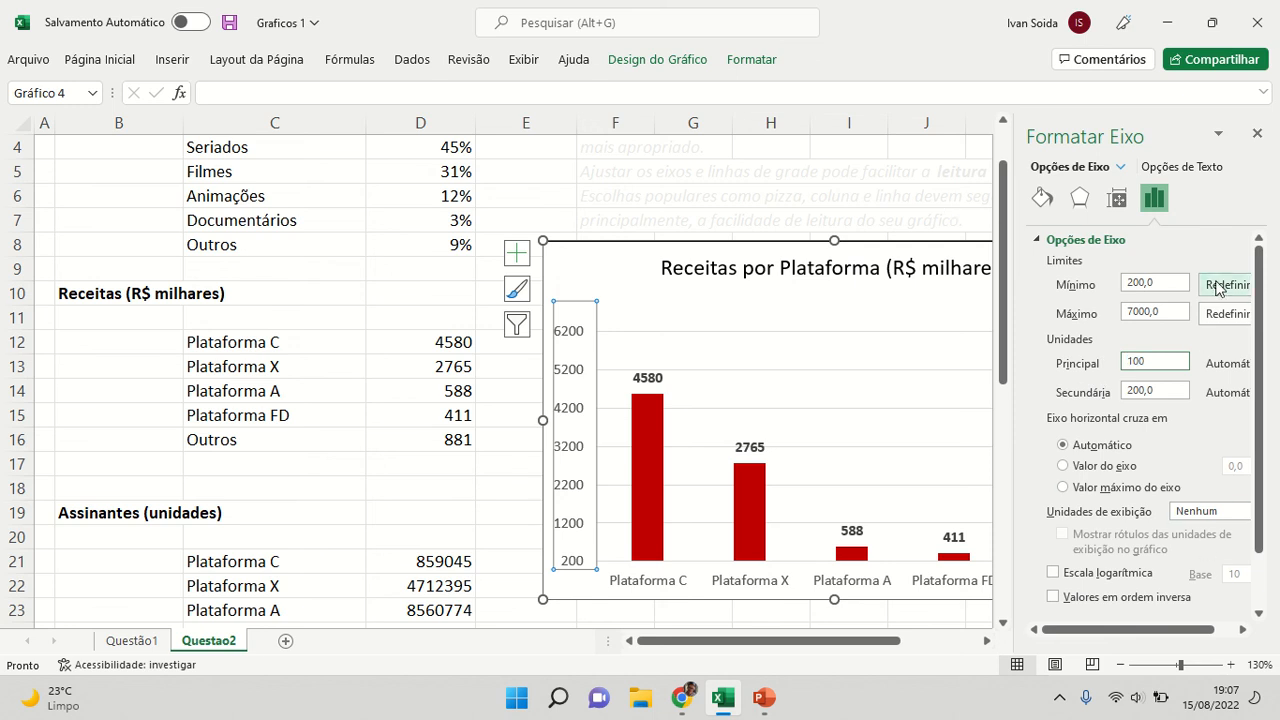
{"action": "left_click", "coordinate": [1258, 134]}
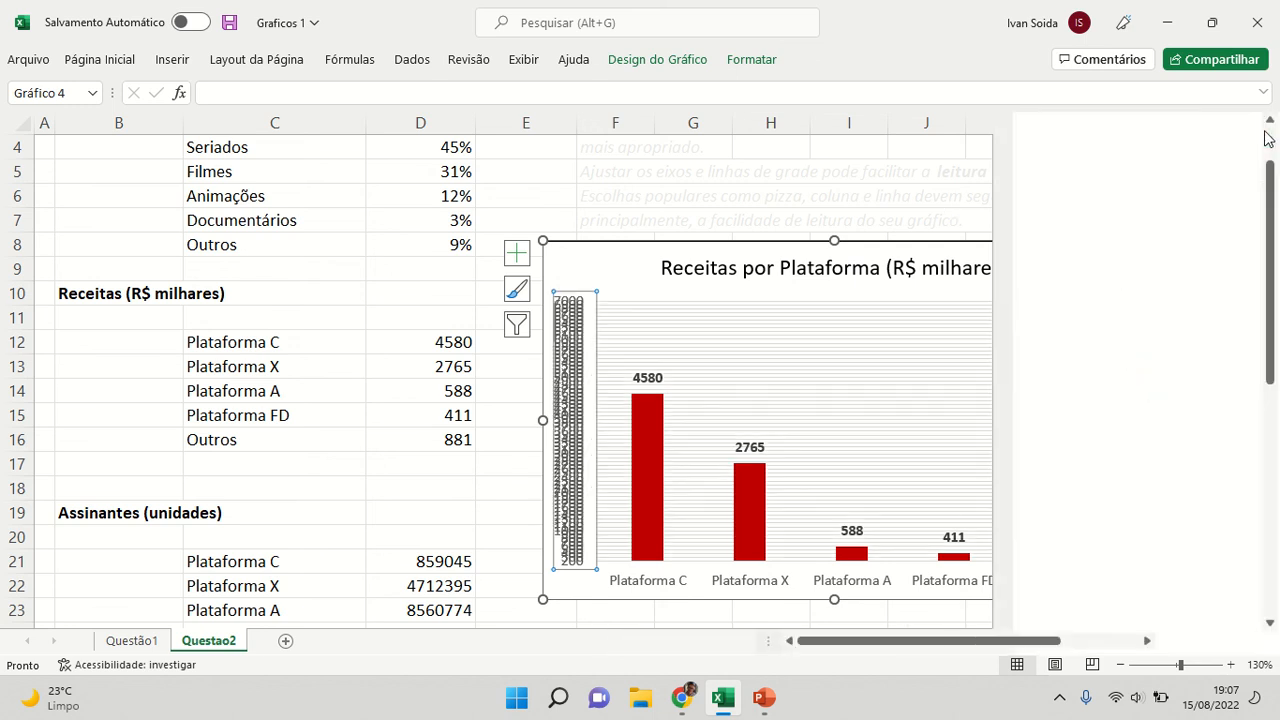
Set the vertical axis minimum to 6000 and its major unit to 500.
{"action": "right_click", "coordinate": [575, 355]}
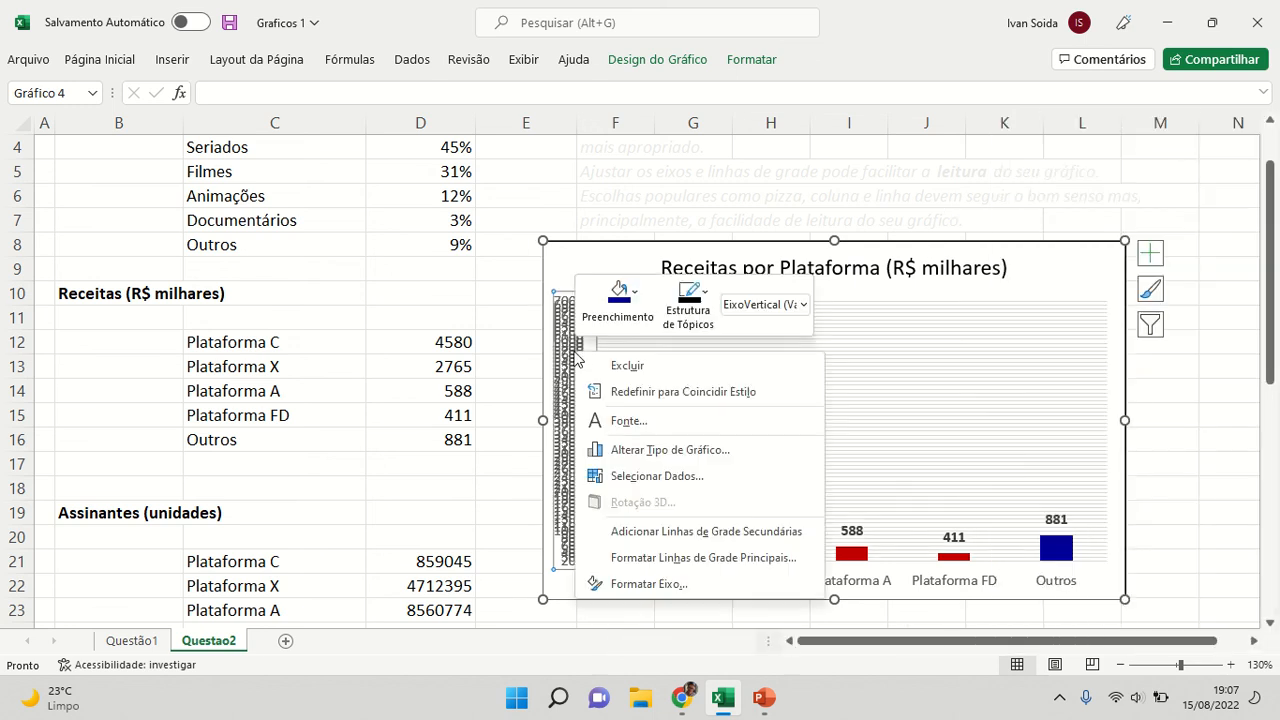
{"action": "left_click", "coordinate": [648, 583]}
{"action": "left_click_drag", "start_coordinate": [1163, 283], "coordinate": [1119, 292]}
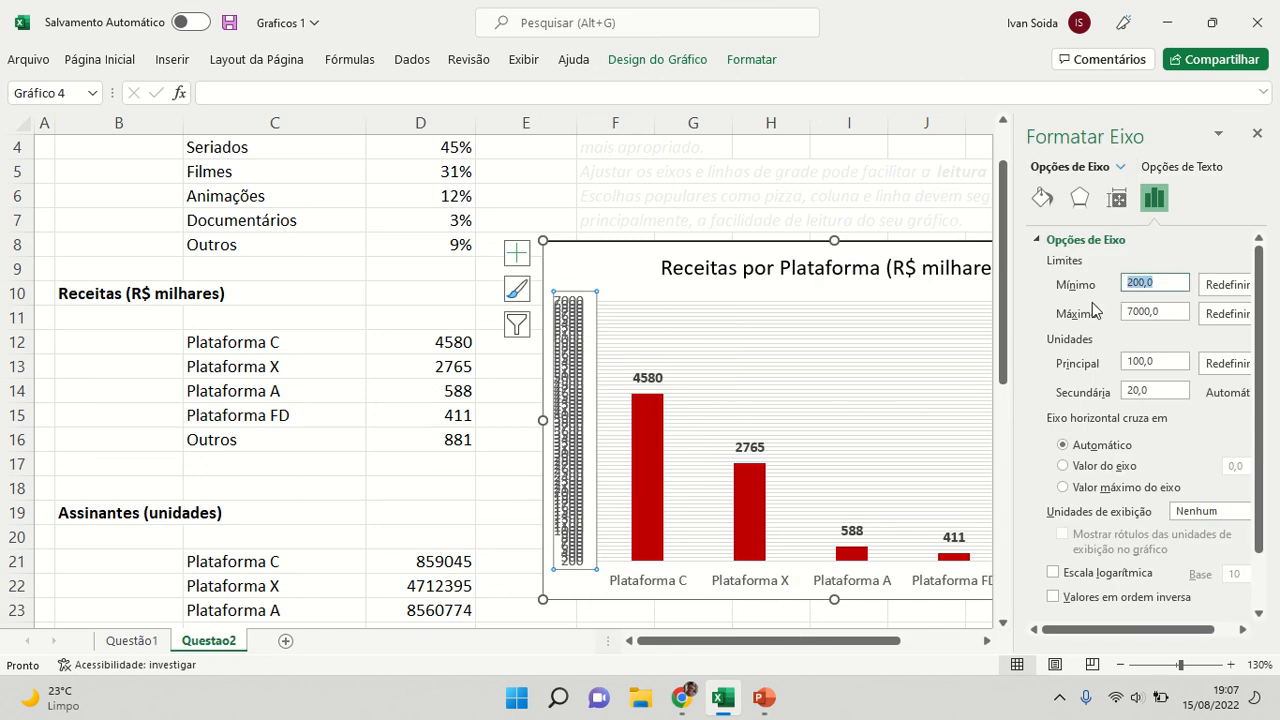
{"action": "type", "text": "4"}
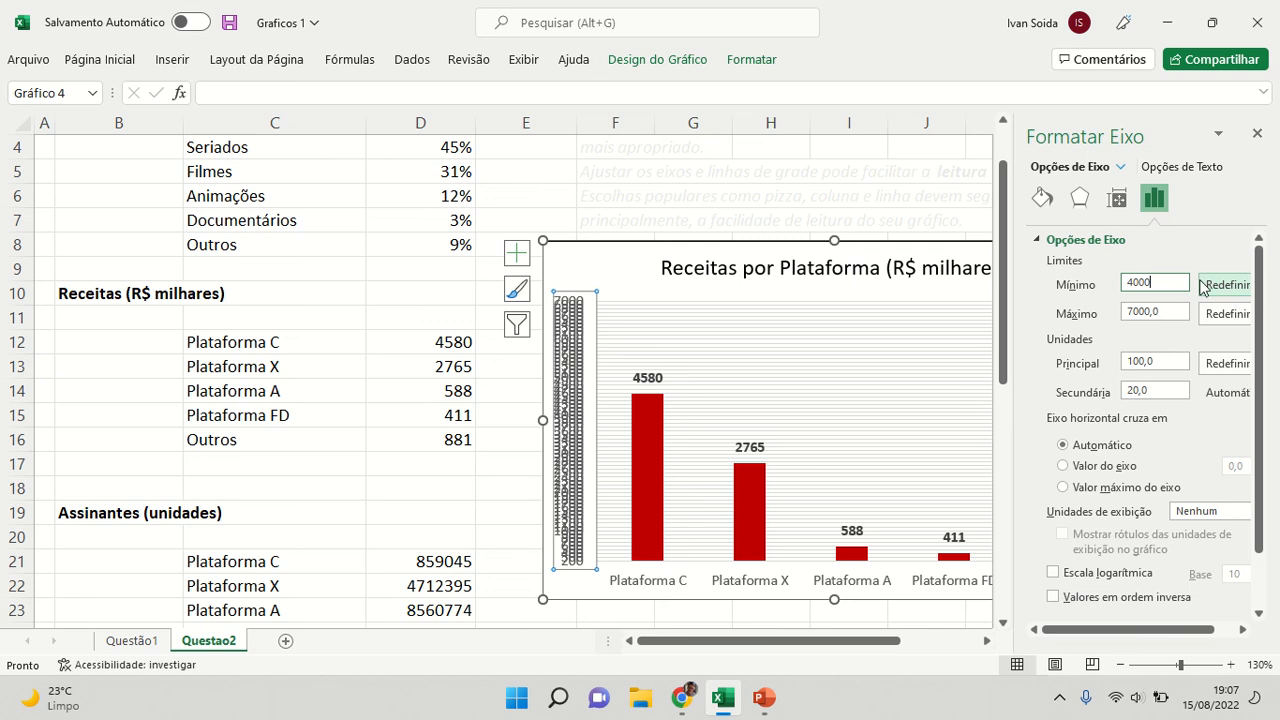
{"action": "left_click_drag", "start_coordinate": [1131, 285], "coordinate": [1157, 281]}
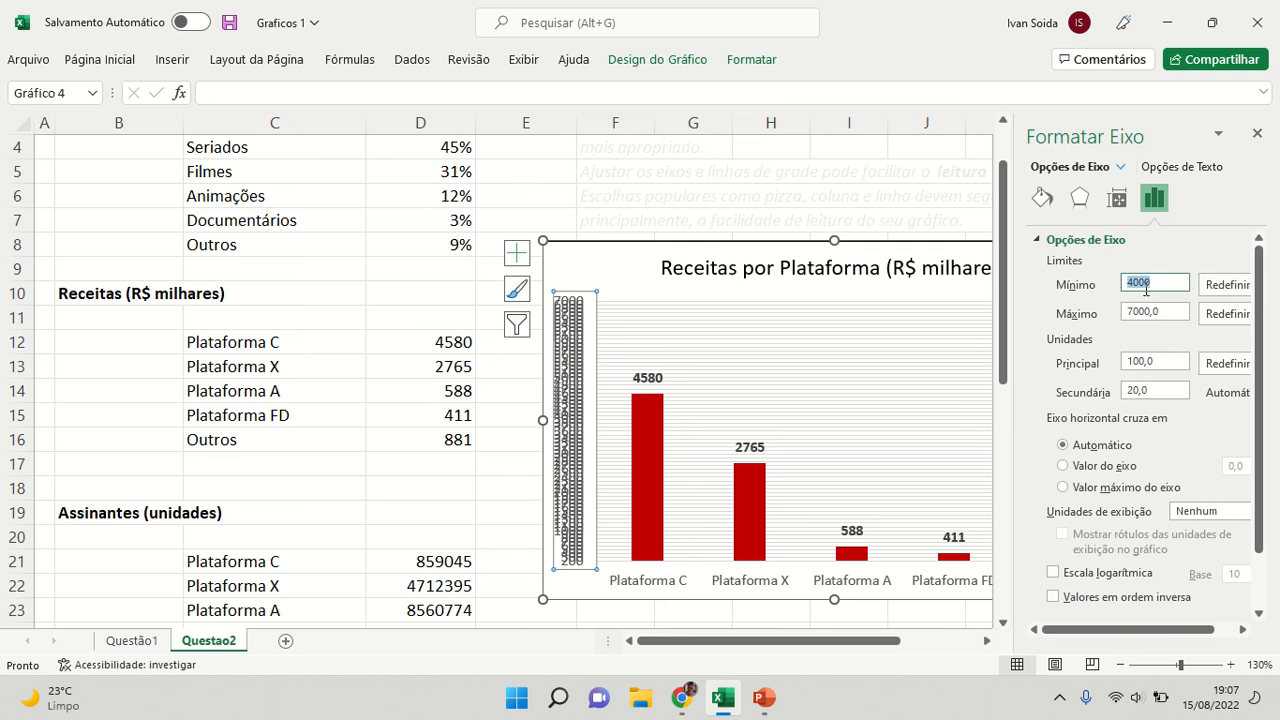
{"action": "type", "text": "6"}
{"action": "left_click", "coordinate": [1164, 362]}
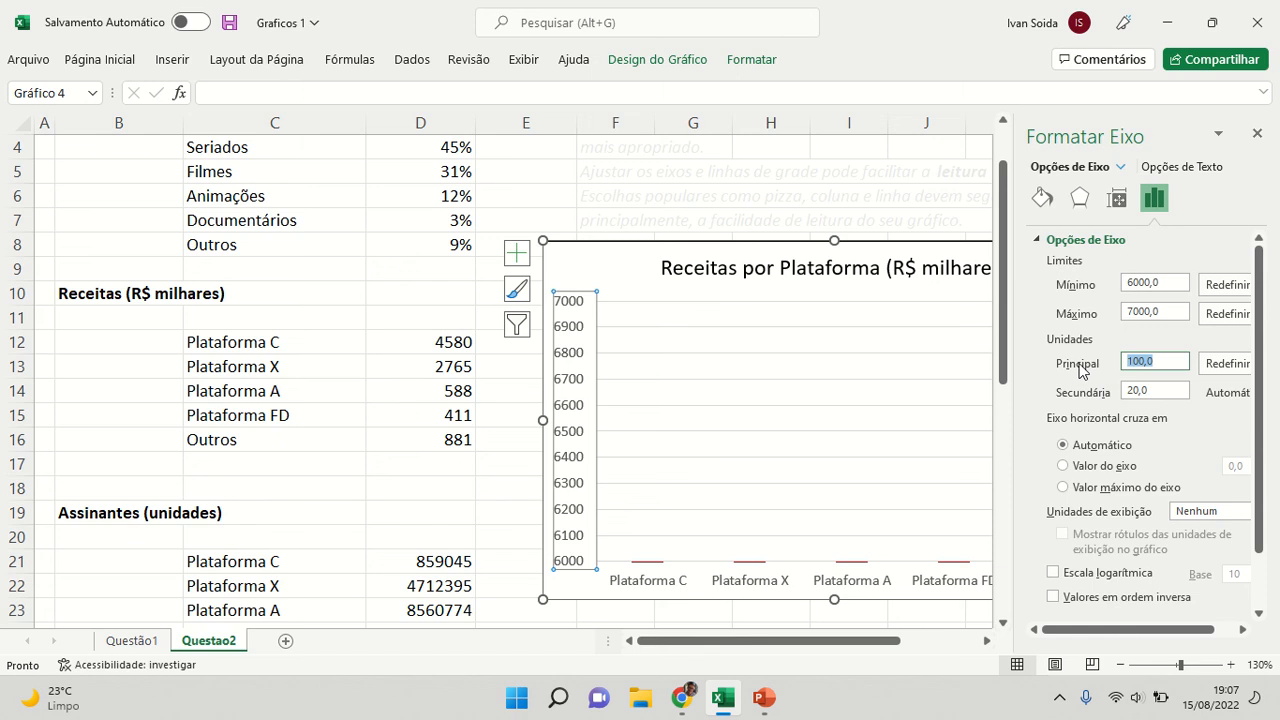
{"action": "type", "text": "500"}
{"action": "key", "text": "Return"}
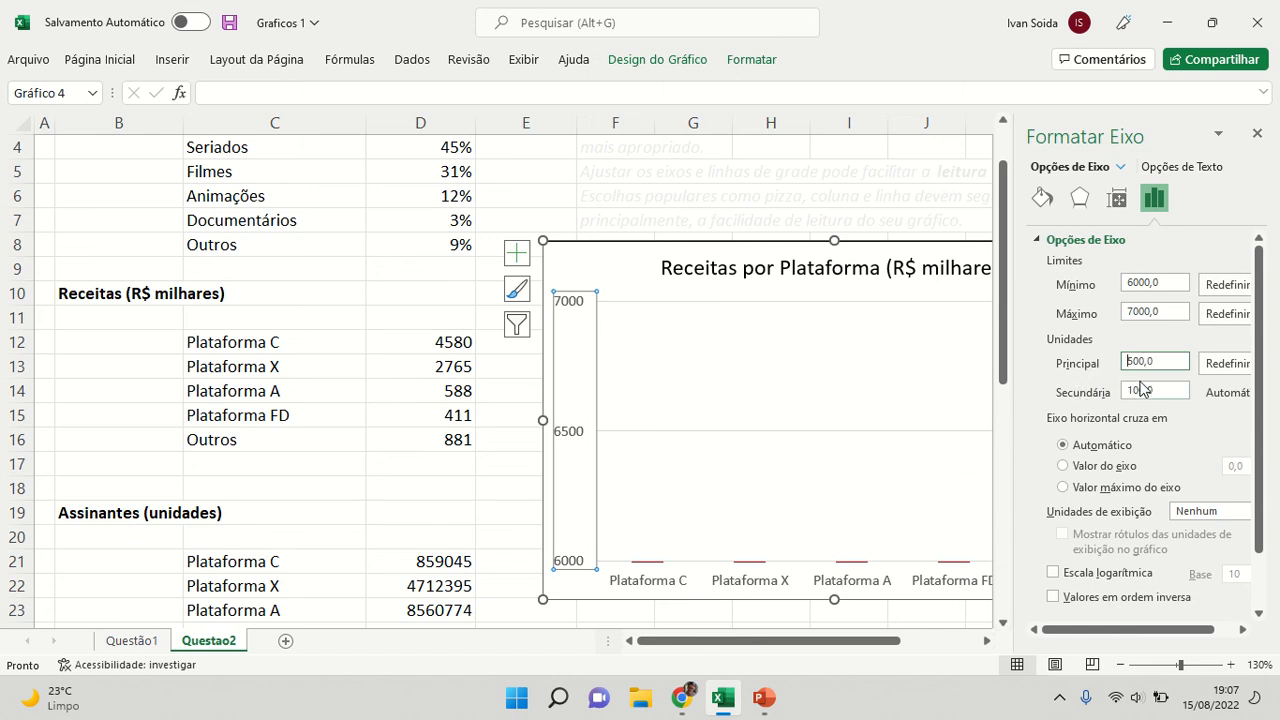
Set the vertical axis maximum of the Receitas chart to 100 and close the axis formatting options.
{"action": "left_click", "coordinate": [448, 412]}
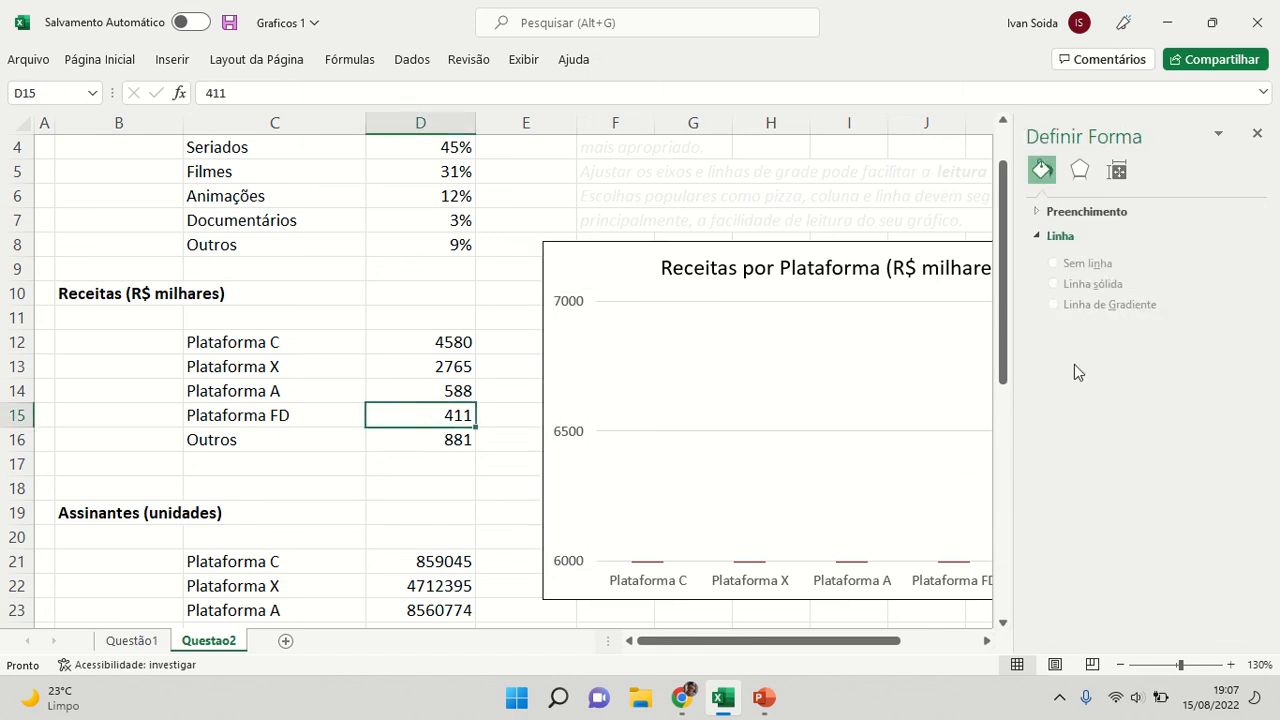
{"action": "right_click", "coordinate": [872, 360]}
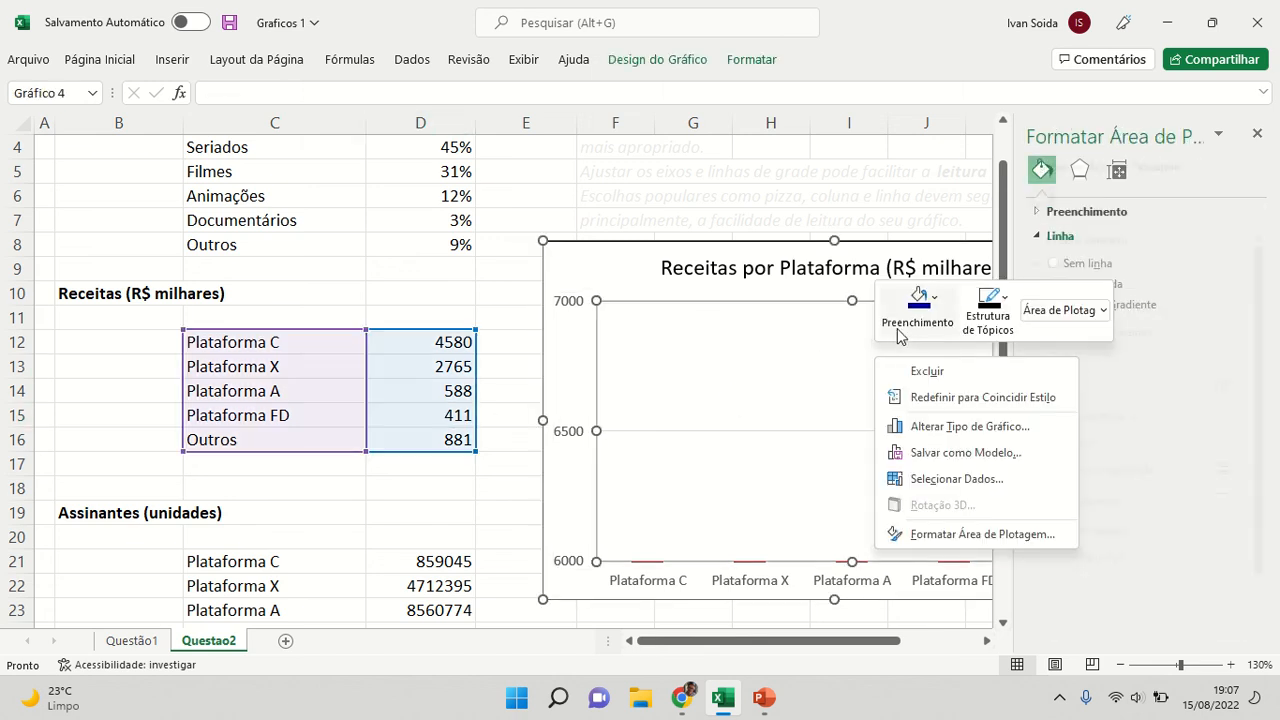
{"action": "right_click", "coordinate": [575, 434]}
{"action": "left_click", "coordinate": [614, 412]}
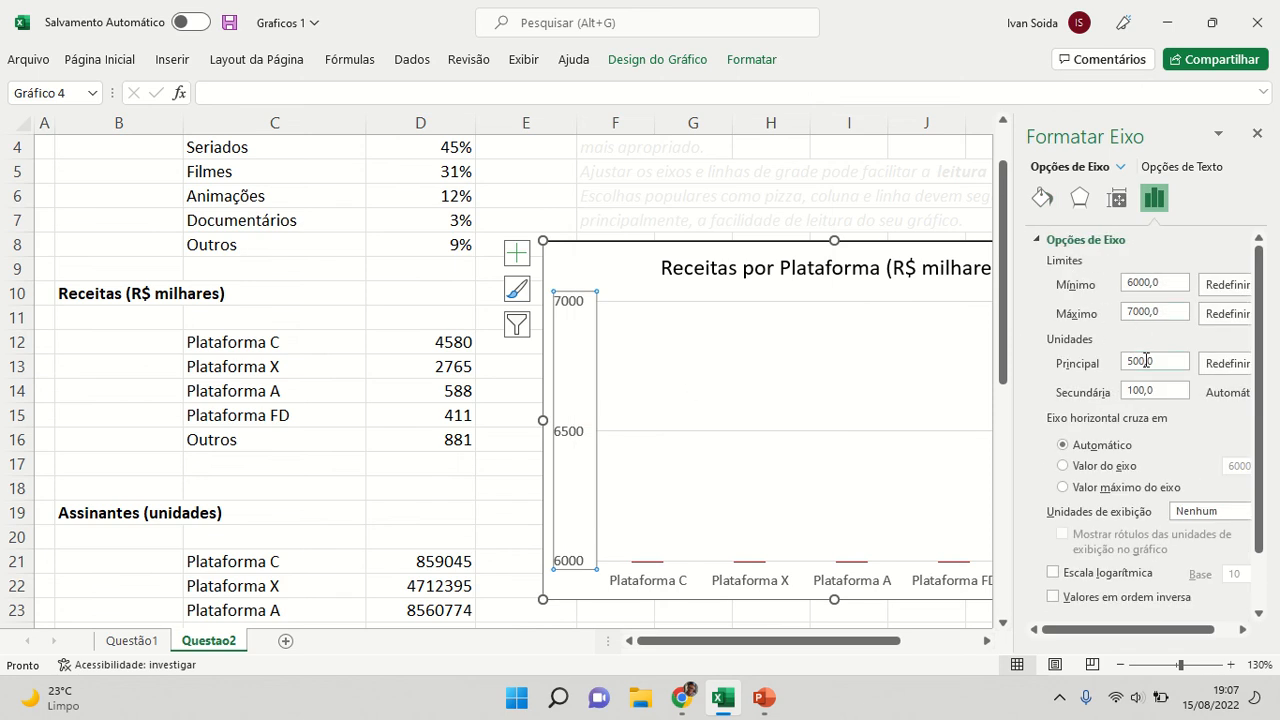
{"action": "left_click_drag", "start_coordinate": [1164, 314], "coordinate": [1072, 327]}
{"action": "type", "text": "100"}
{"action": "left_click", "coordinate": [1257, 133]}
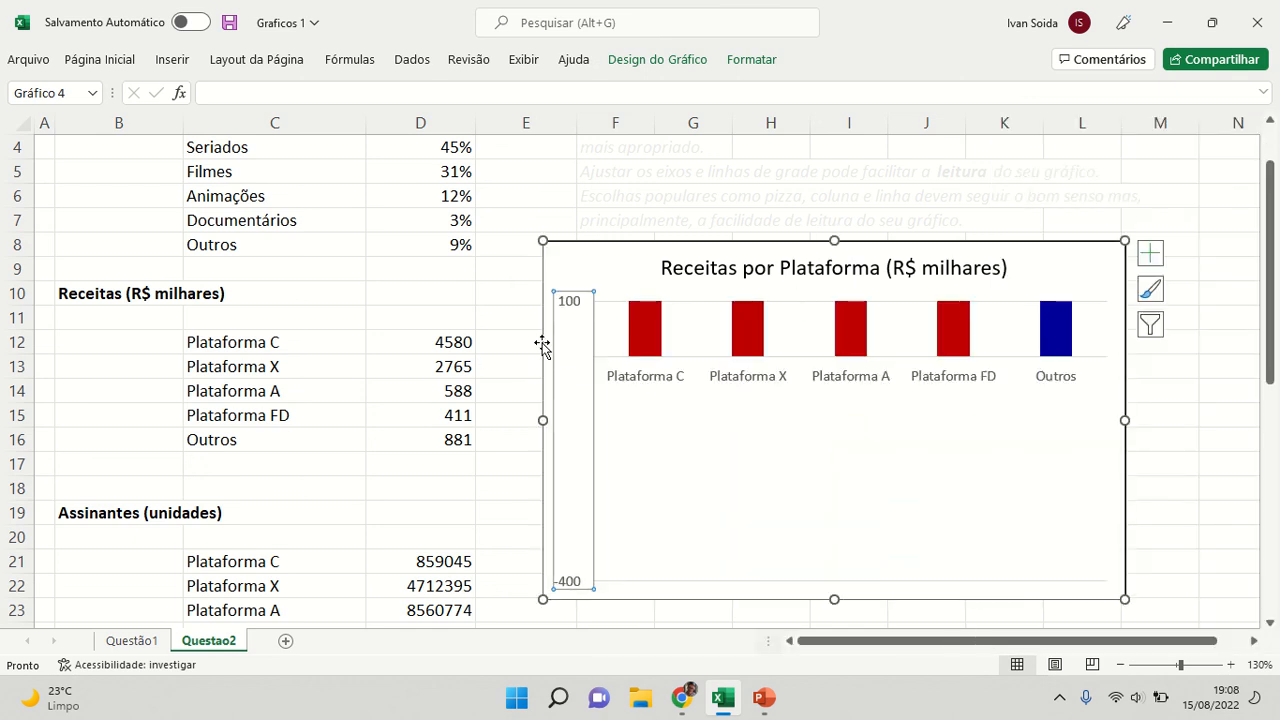
{"action": "right_click", "coordinate": [572, 314]}
{"action": "left_click", "coordinate": [668, 542]}
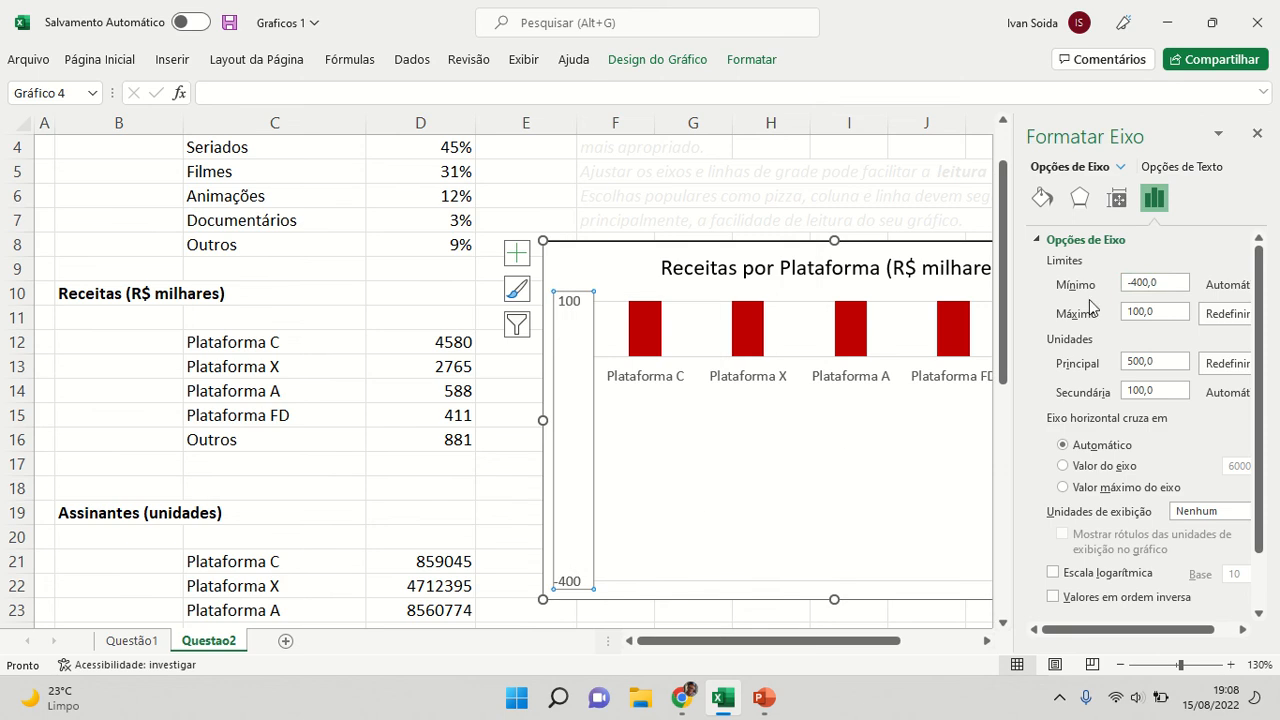
{"action": "double_click", "coordinate": [1143, 283]}
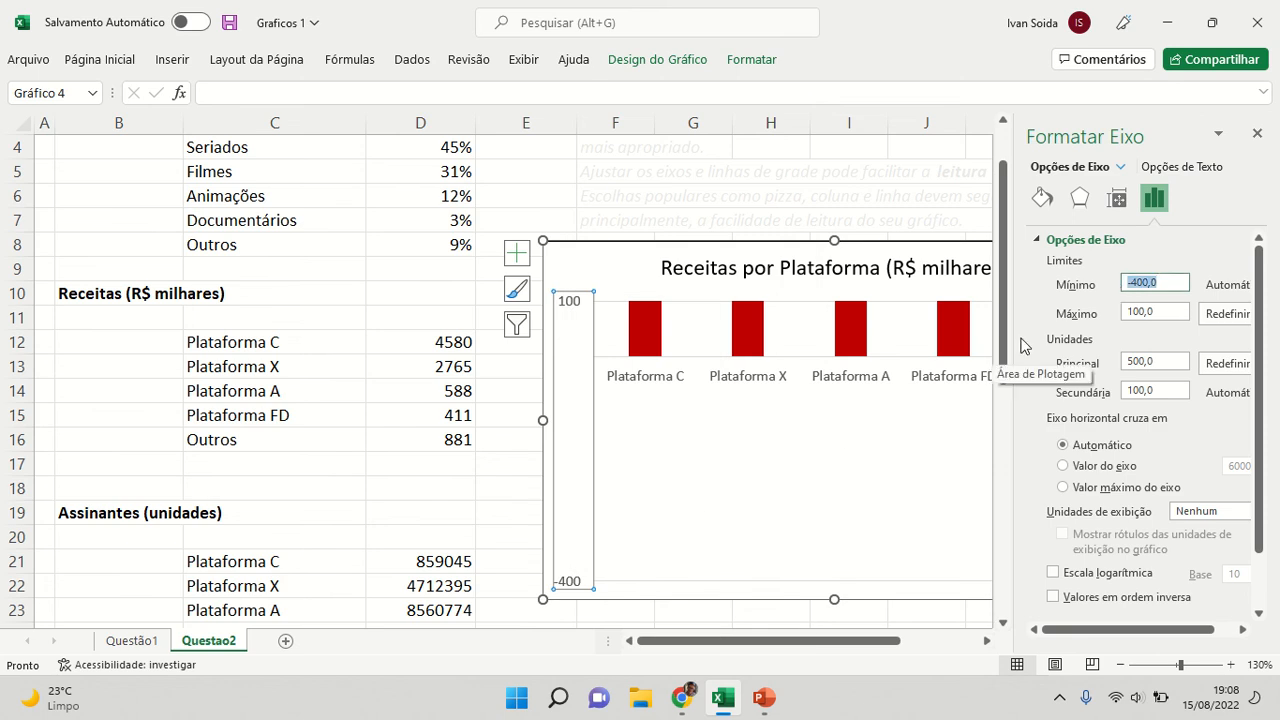
{"action": "left_click", "coordinate": [1257, 133]}
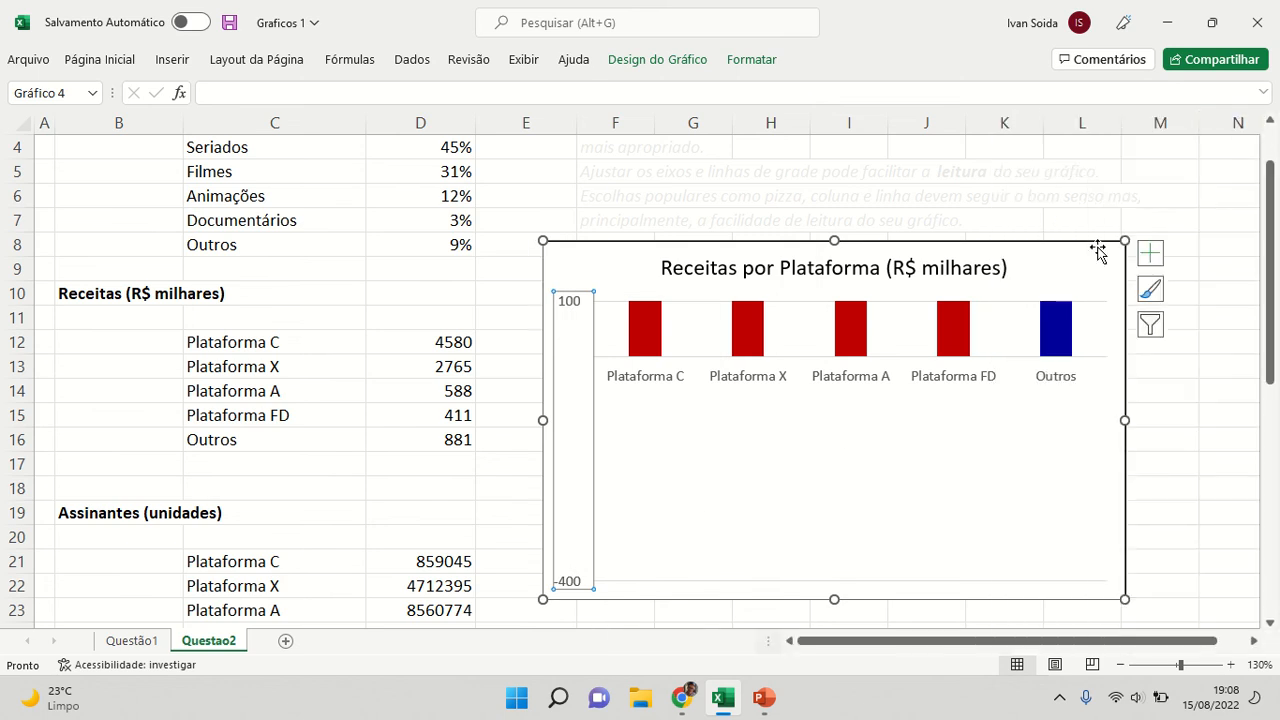
Select the Receitas chart and bring up the available commands for its plot area.
{"action": "left_click", "coordinate": [1174, 240]}
{"action": "left_click", "coordinate": [1111, 260]}
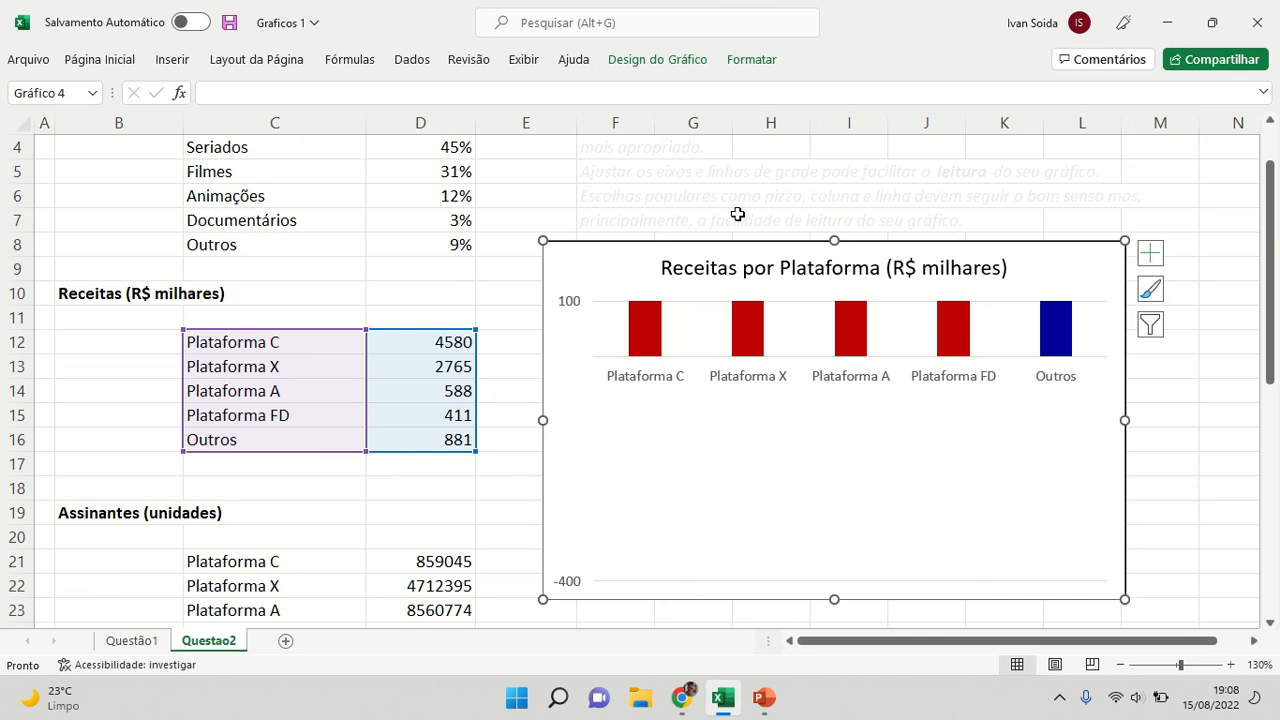
{"action": "right_click", "coordinate": [836, 399]}
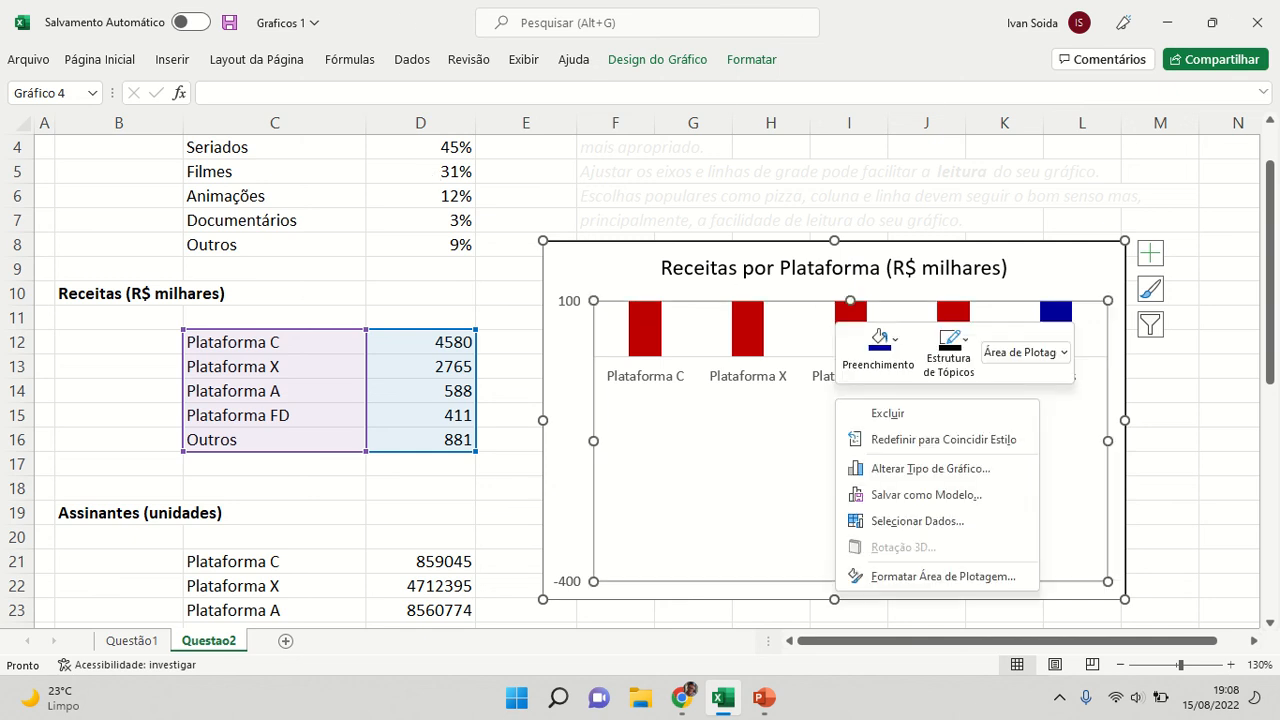